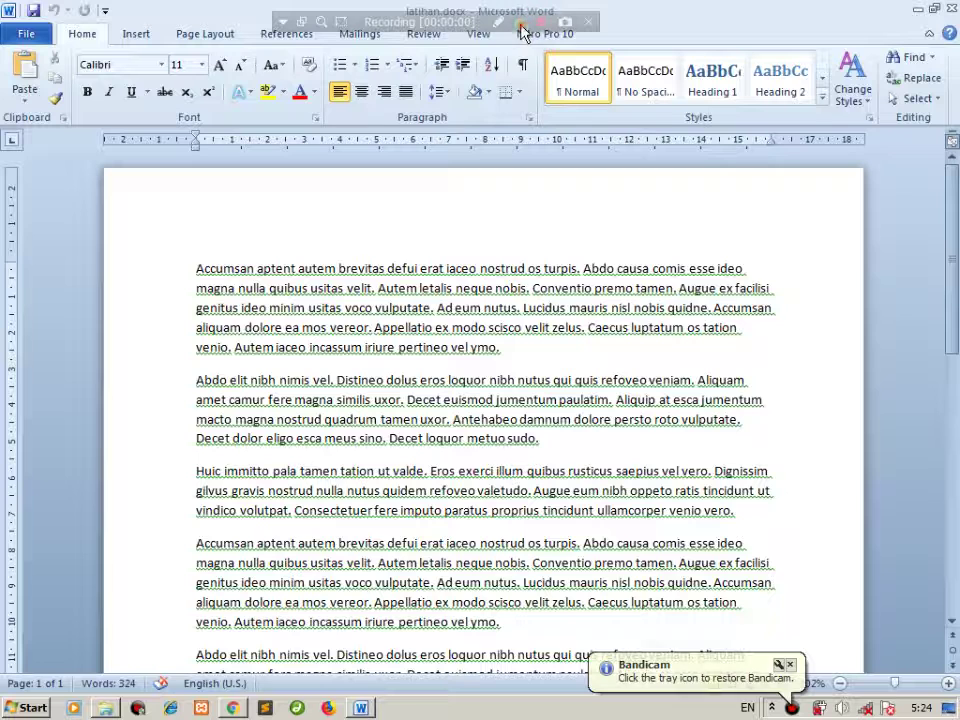
Look over the bullet styles and close the gallery without applying any.
{"action": "left_click", "coordinate": [199, 305]}
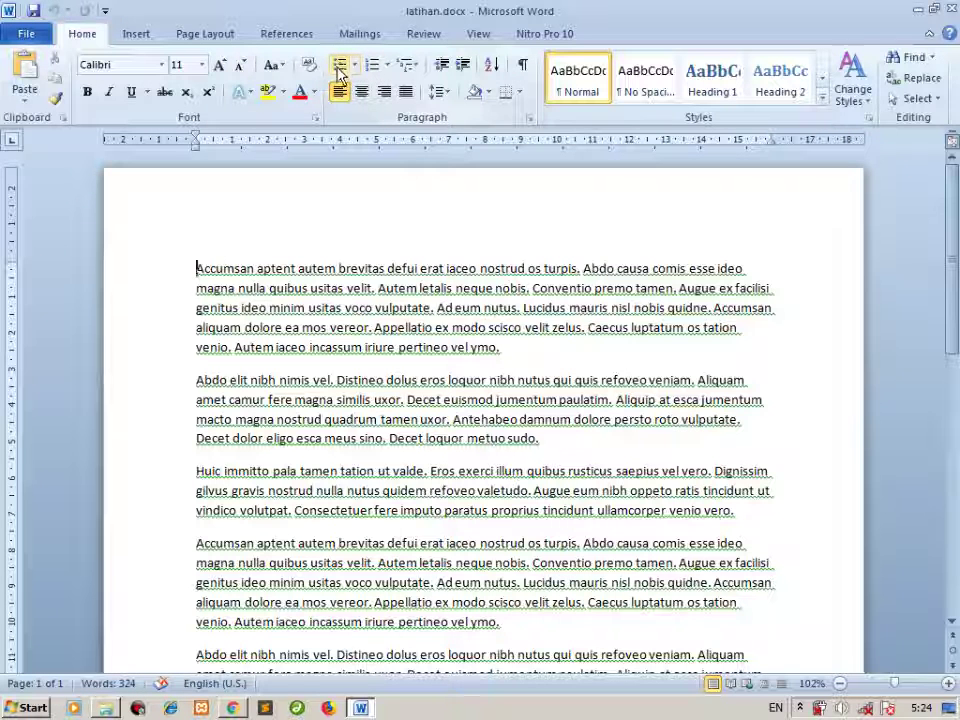
{"action": "left_click", "coordinate": [318, 406]}
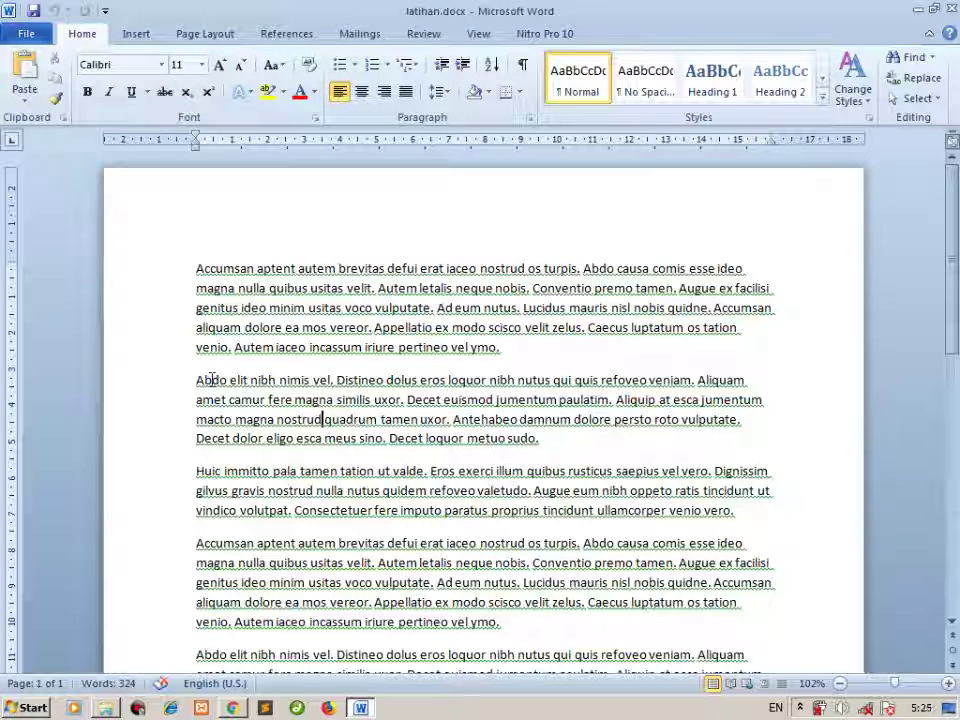
{"action": "left_click", "coordinate": [355, 65]}
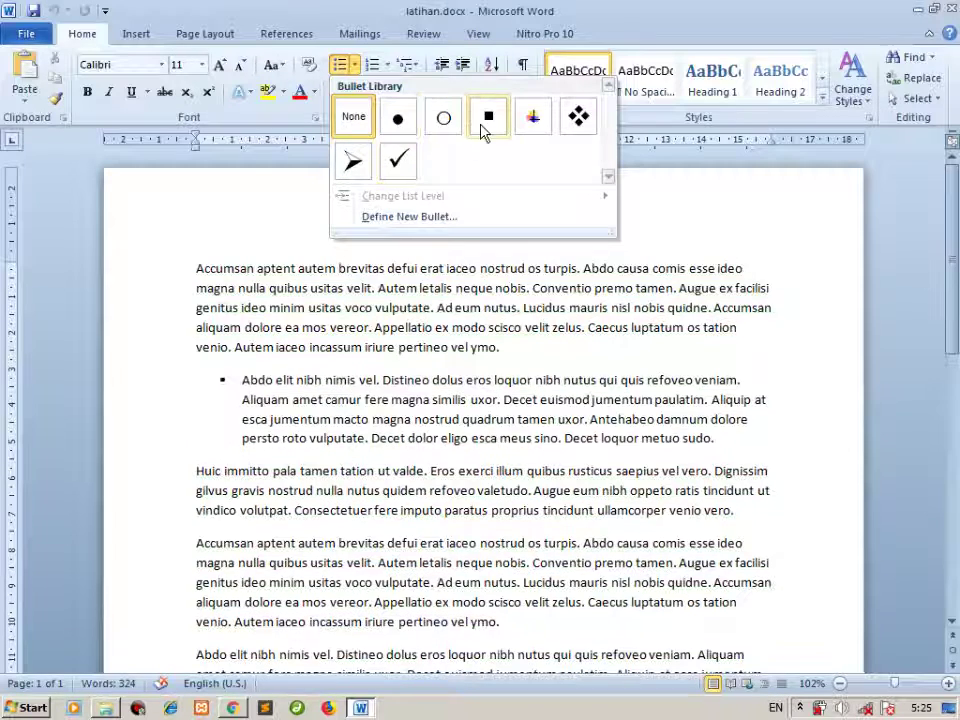
{"action": "left_click", "coordinate": [207, 284]}
{"action": "scroll", "coordinate": [260, 420], "scroll_direction": "down", "scroll_amount": 5}
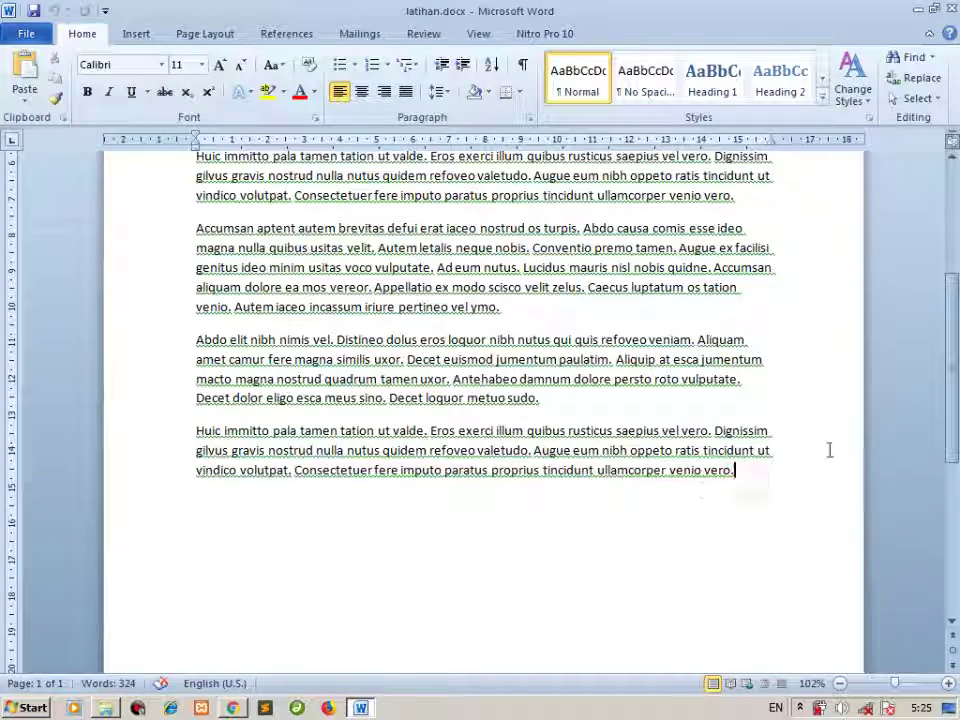
Add blank lines after the last paragraph, clearing trial text and a test bullet.
{"action": "key", "text": "Return"}
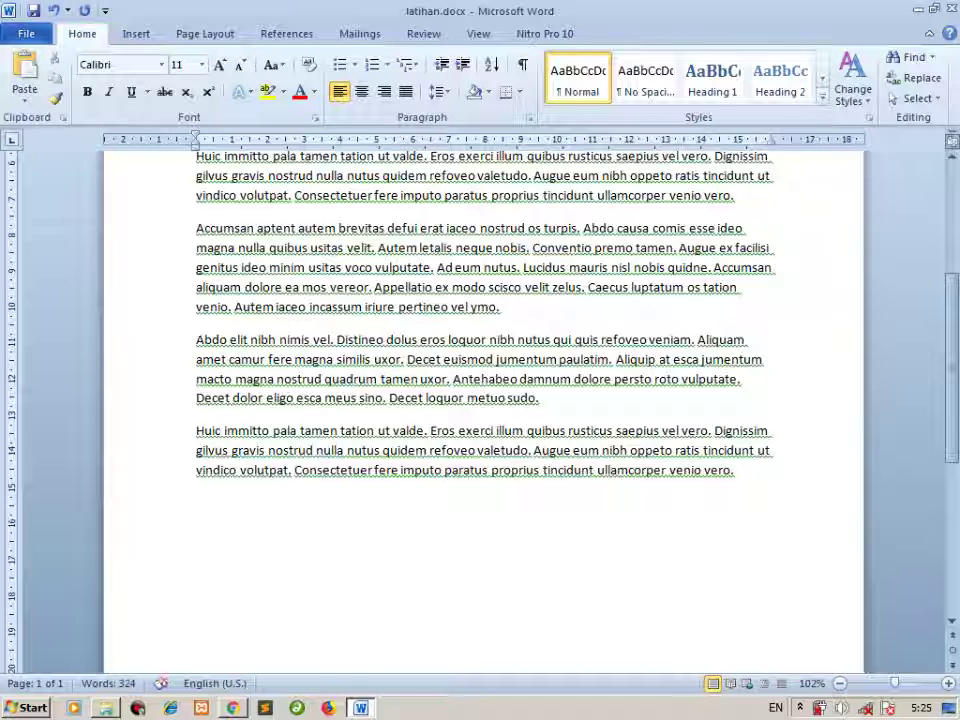
{"action": "key", "text": "Return"}
{"action": "type", "text": "Satu"}
{"action": "key", "text": "Return"}
{"action": "type", "text": "dua"}
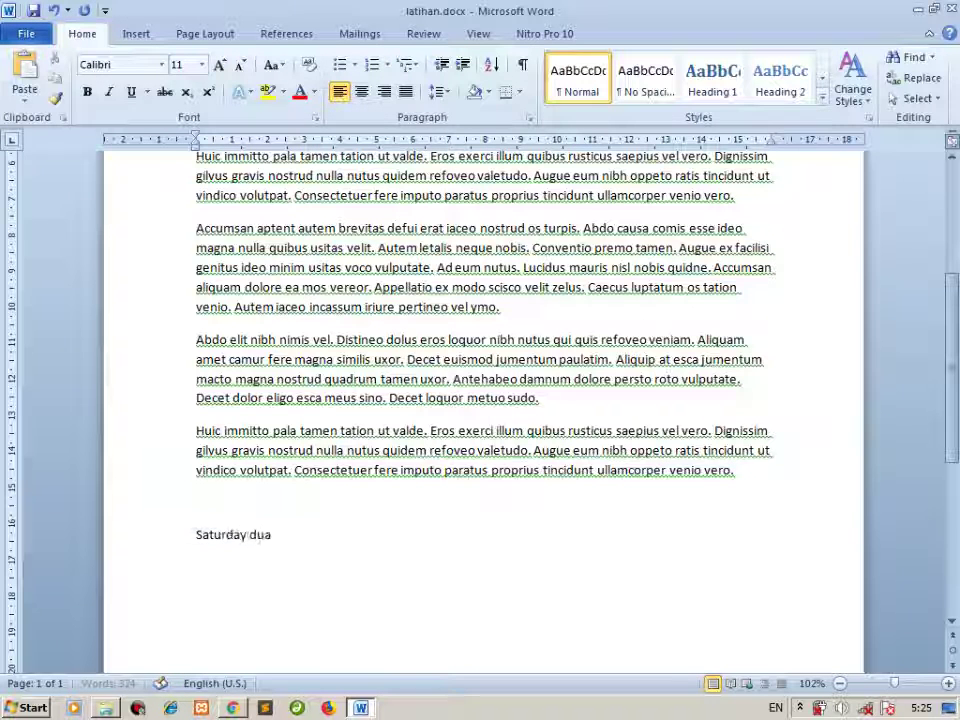
{"action": "key", "text": "BackSpace"}
{"action": "key", "text": "BackSpace"}
{"action": "key", "text": "BackSpace"}
{"action": "key", "text": "BackSpace"}
{"action": "key", "text": "BackSpace"}
{"action": "key", "text": "BackSpace"}
{"action": "key", "text": "BackSpace"}
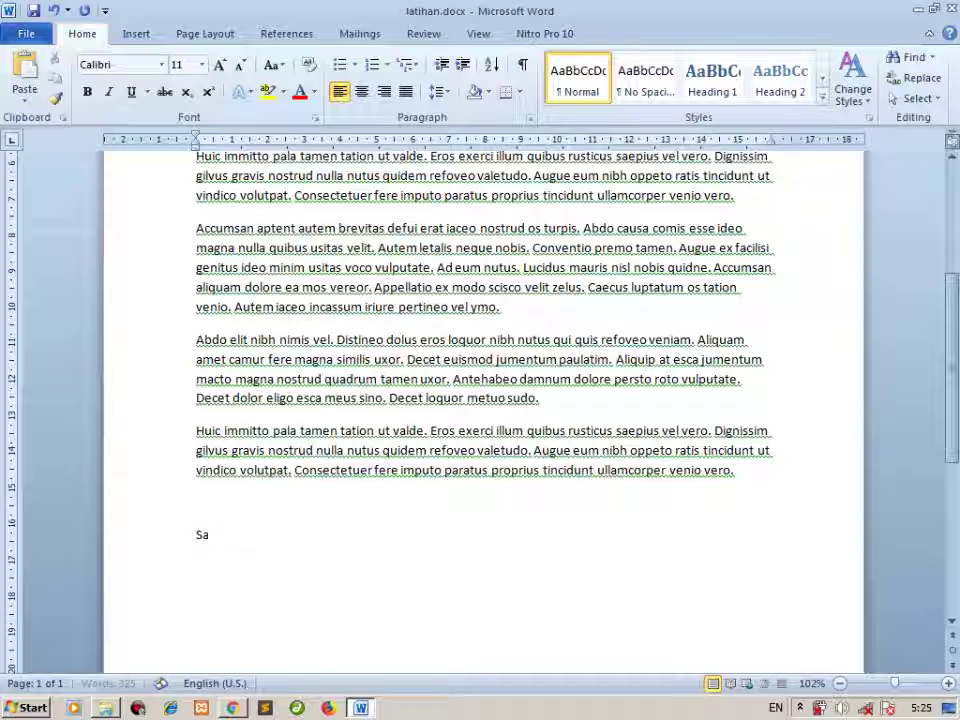
{"action": "key", "text": "BackSpace"}
{"action": "key", "text": "BackSpace"}
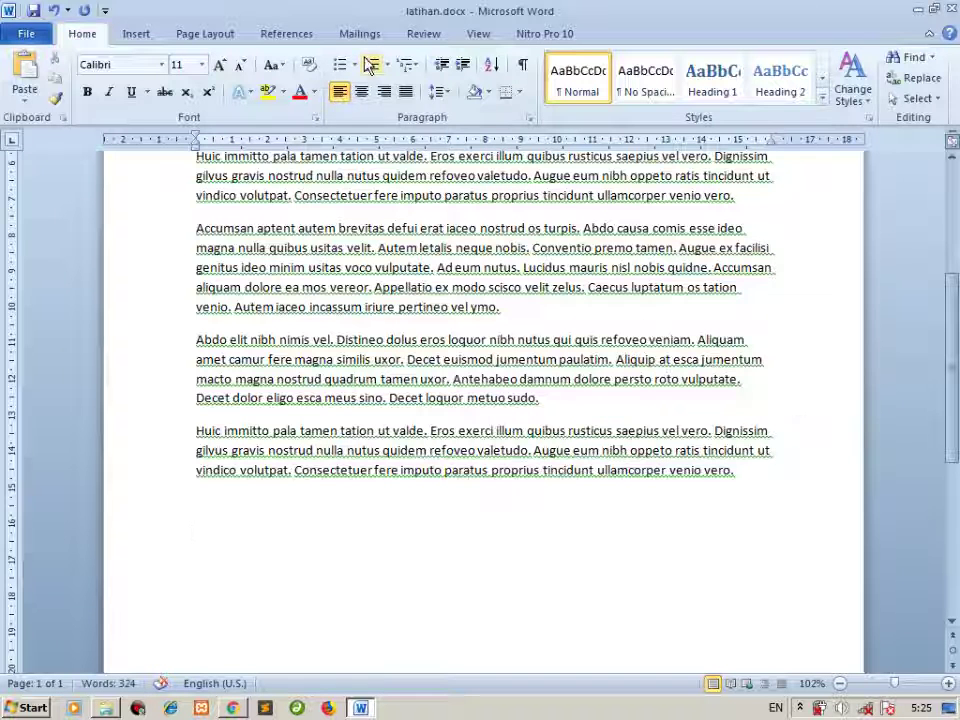
{"action": "left_click", "coordinate": [355, 66]}
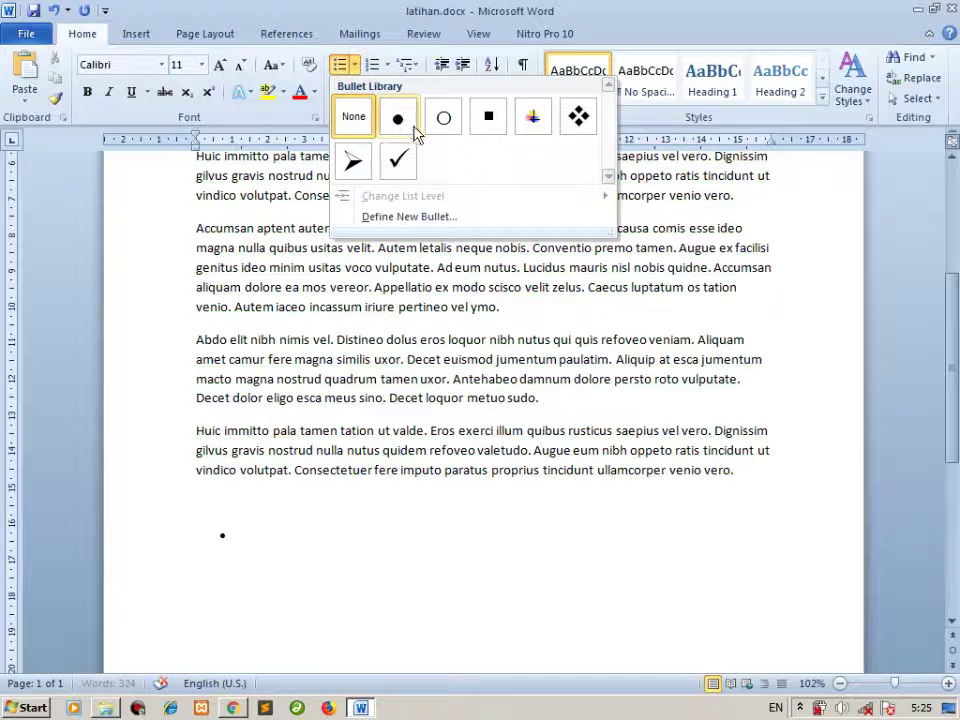
{"action": "left_click", "coordinate": [410, 125]}
{"action": "key", "text": "BackSpace"}
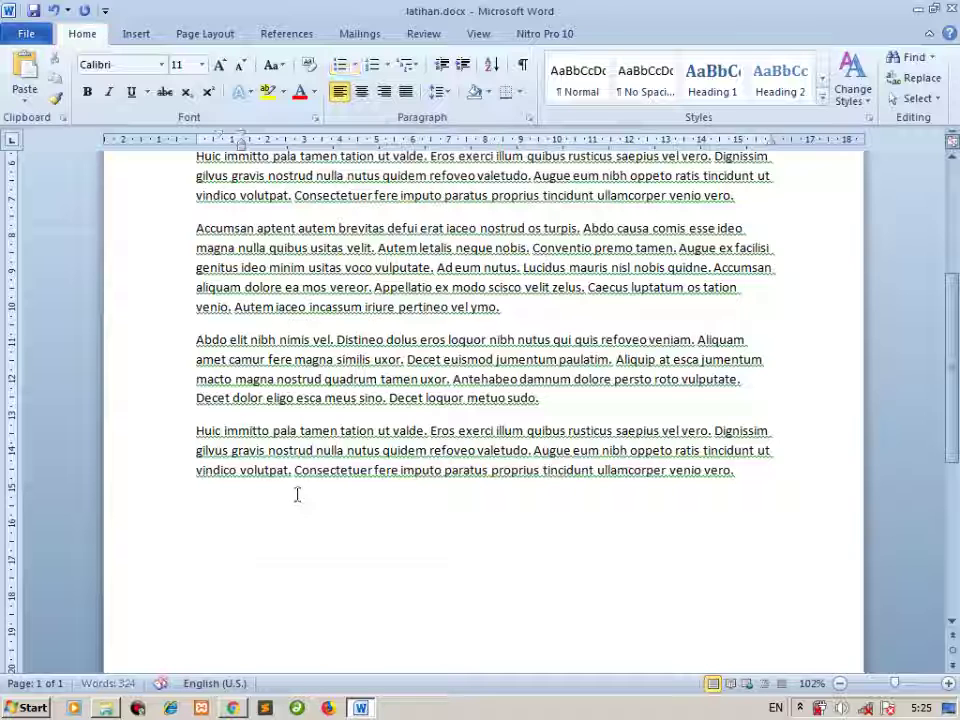
{"action": "key", "text": "BackSpace"}
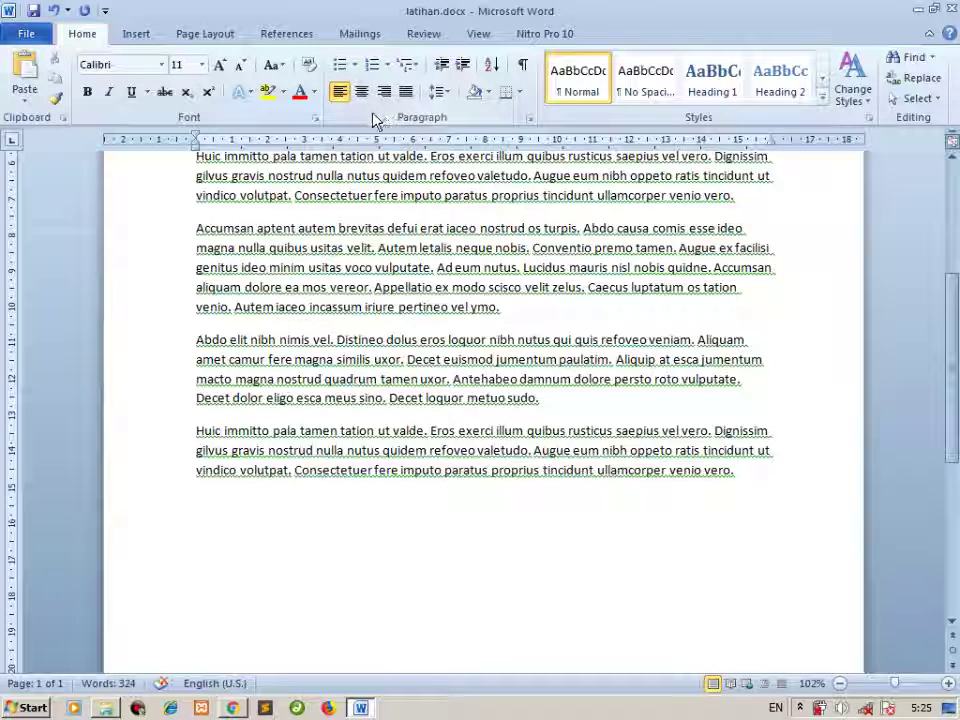
Apply the filled round bullet and type Contoh 1, Contoh 2, Contoh 3 and dst.
{"action": "left_click", "coordinate": [357, 66]}
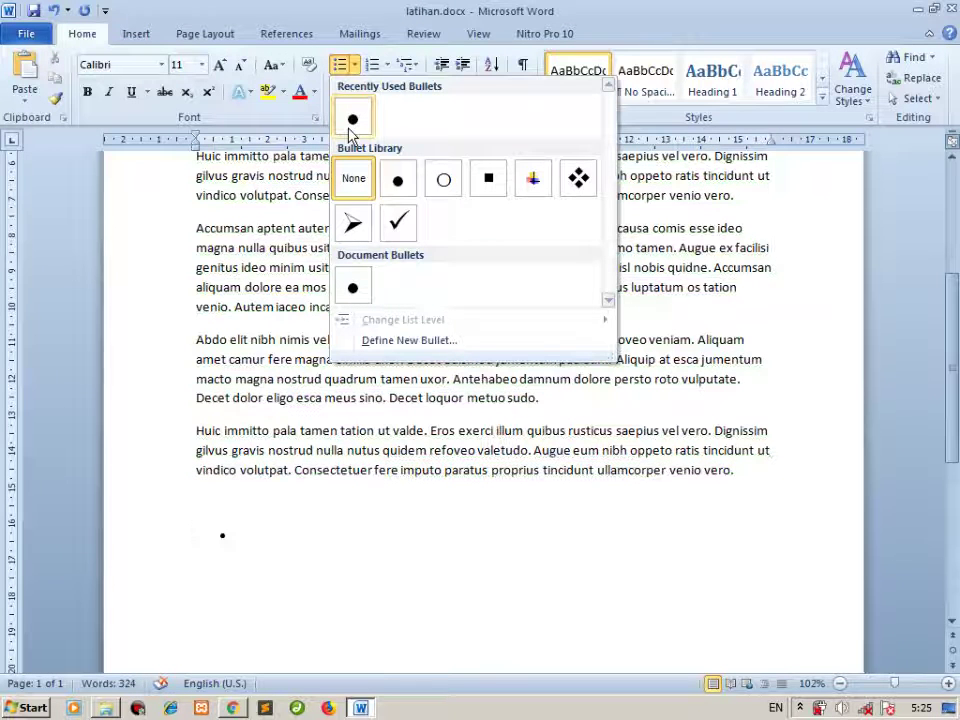
{"action": "left_click", "coordinate": [399, 181]}
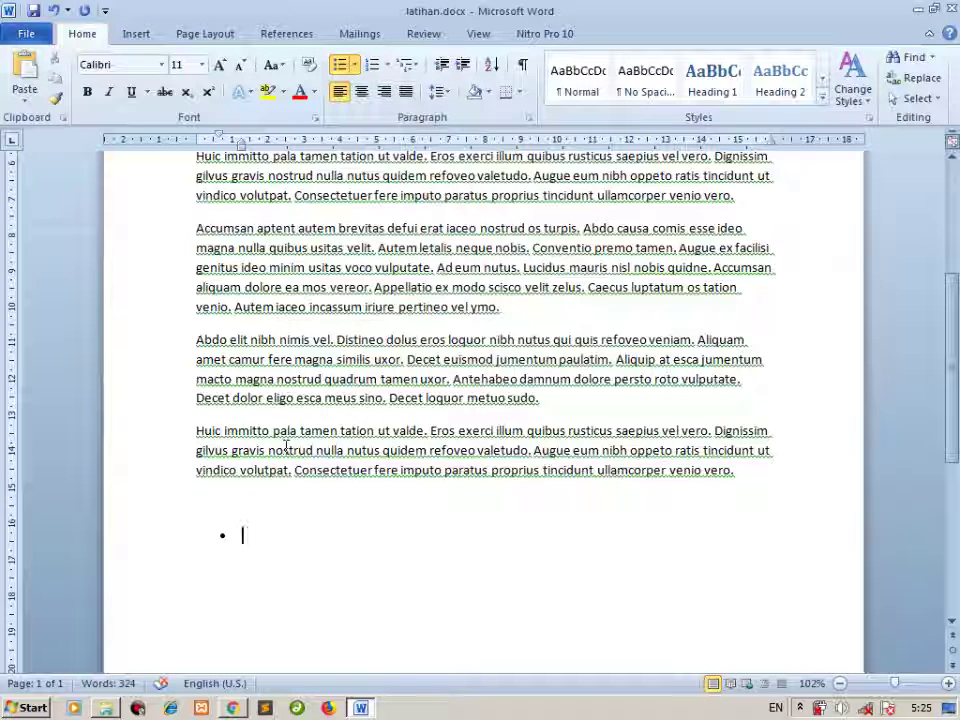
{"action": "type", "text": "Con"}
{"action": "key", "text": "BackSpace"}
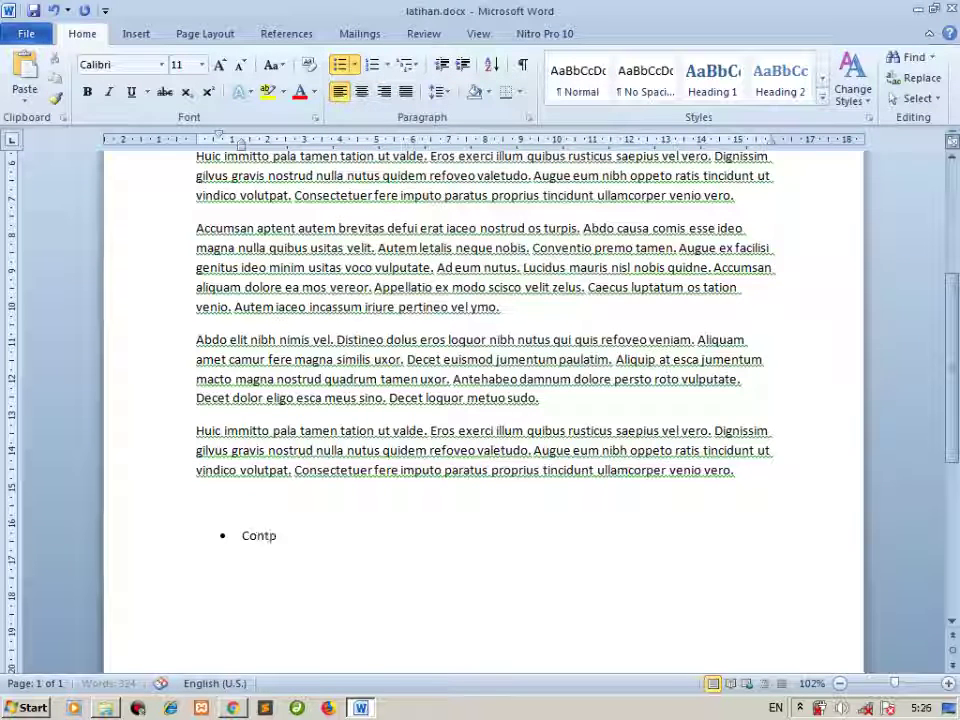
{"action": "key", "text": "BackSpace"}
{"action": "type", "text": "oh 1"}
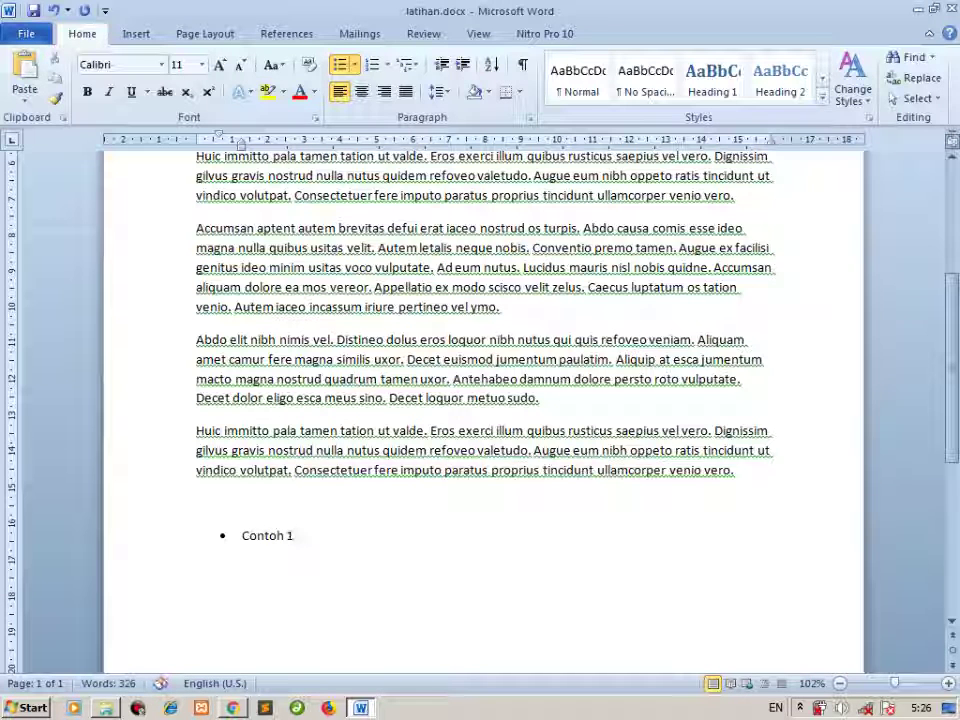
{"action": "key", "text": "Return"}
{"action": "type", "text": "Contoh"}
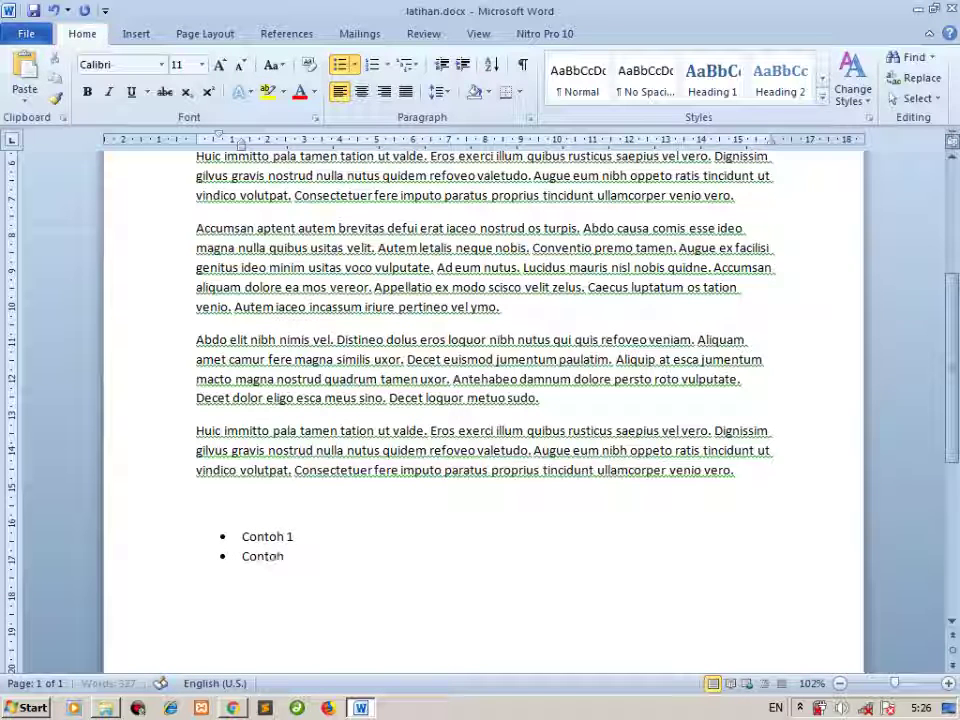
{"action": "type", "text": " 2 "}
{"action": "type", "text": "C"}
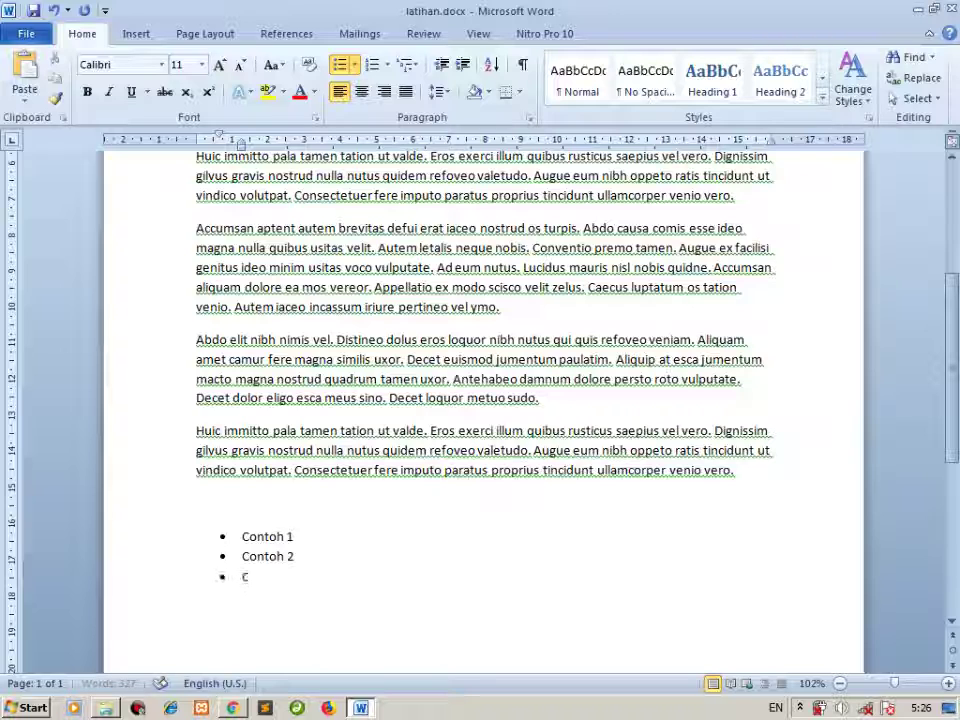
{"action": "type", "text": "ontoh 3"}
{"action": "key", "text": "Return"}
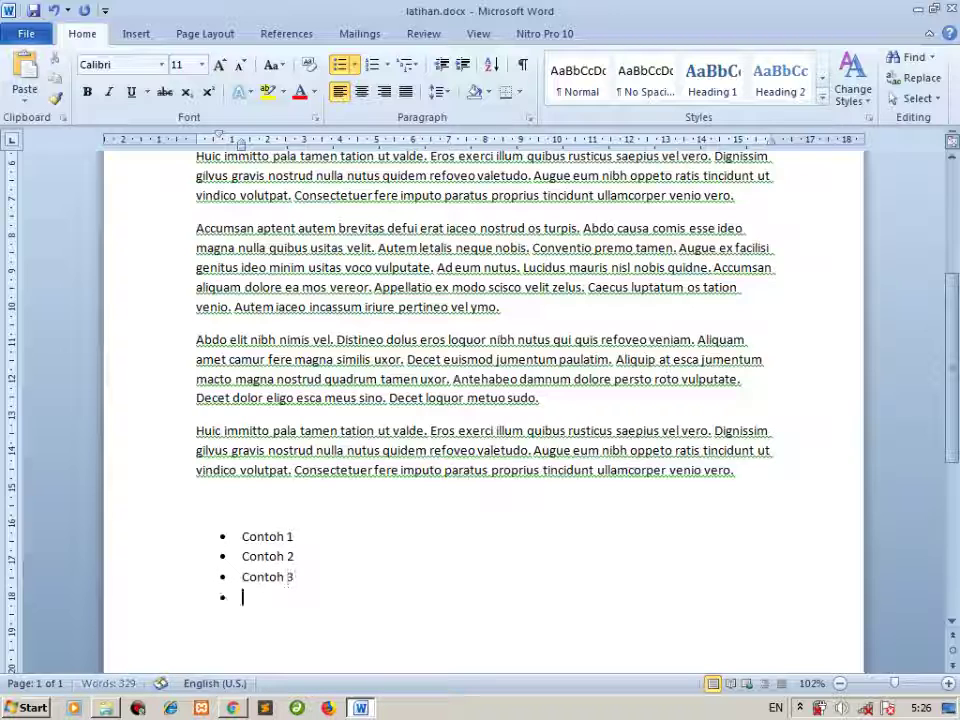
{"action": "type", "text": "dst"}
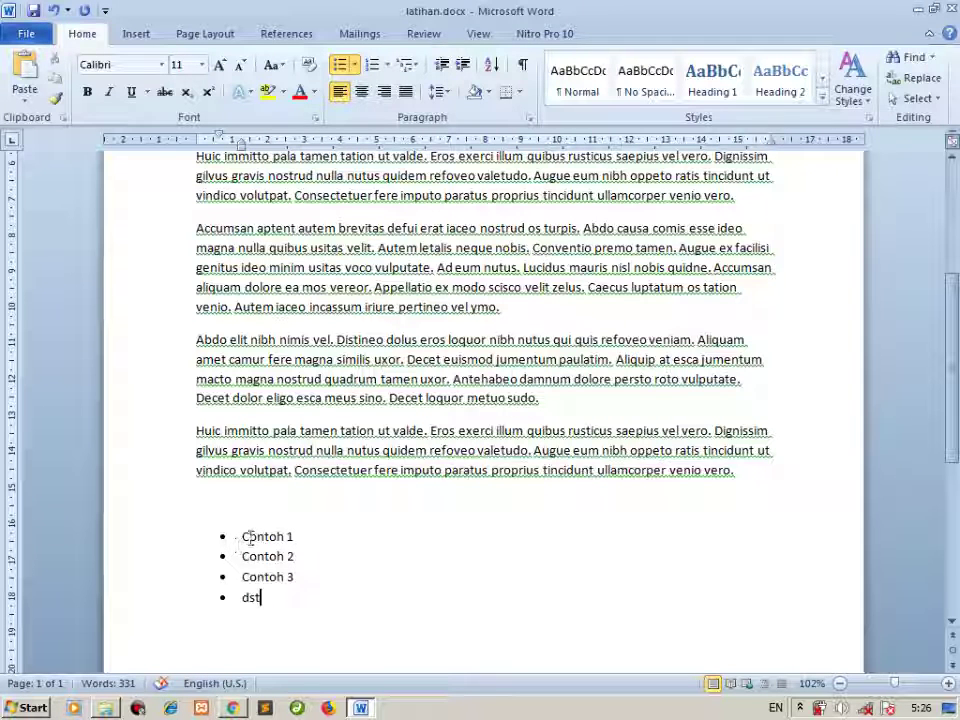
{"action": "left_click", "coordinate": [249, 537]}
Preview the Define New Bullet and Symbol dialogs, then cancel both unchanged.
{"action": "left_click", "coordinate": [355, 65]}
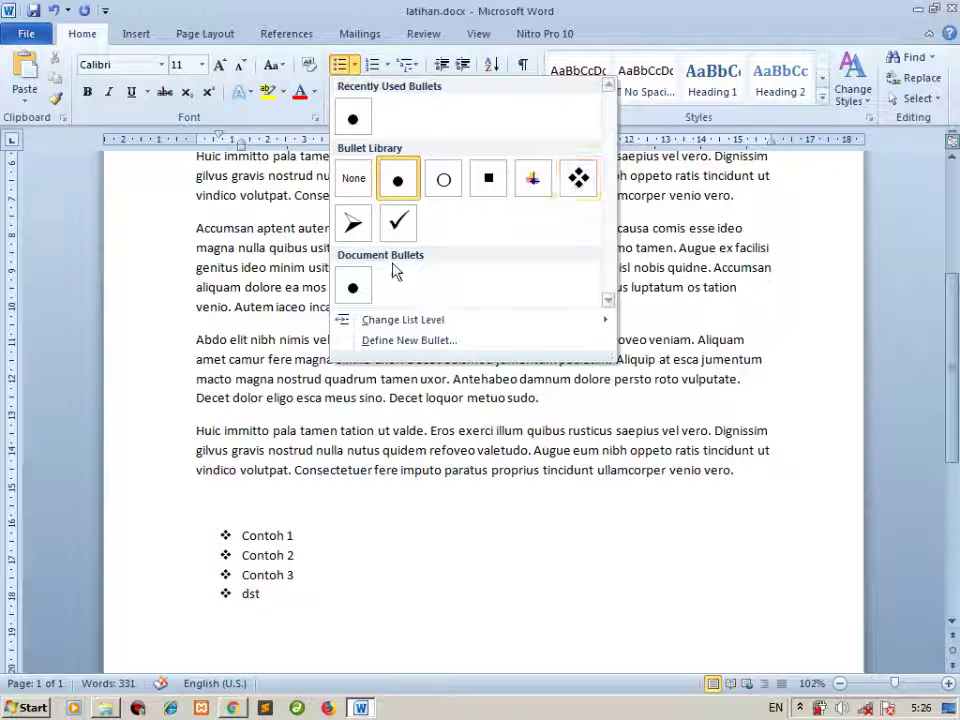
{"action": "left_click", "coordinate": [385, 341]}
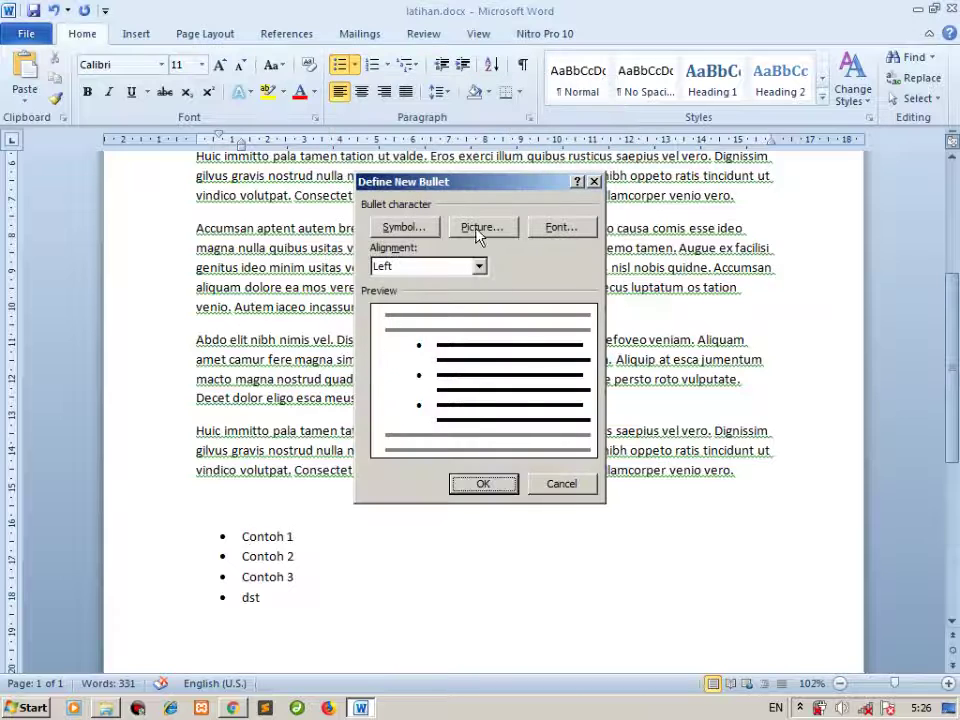
{"action": "left_click", "coordinate": [395, 229]}
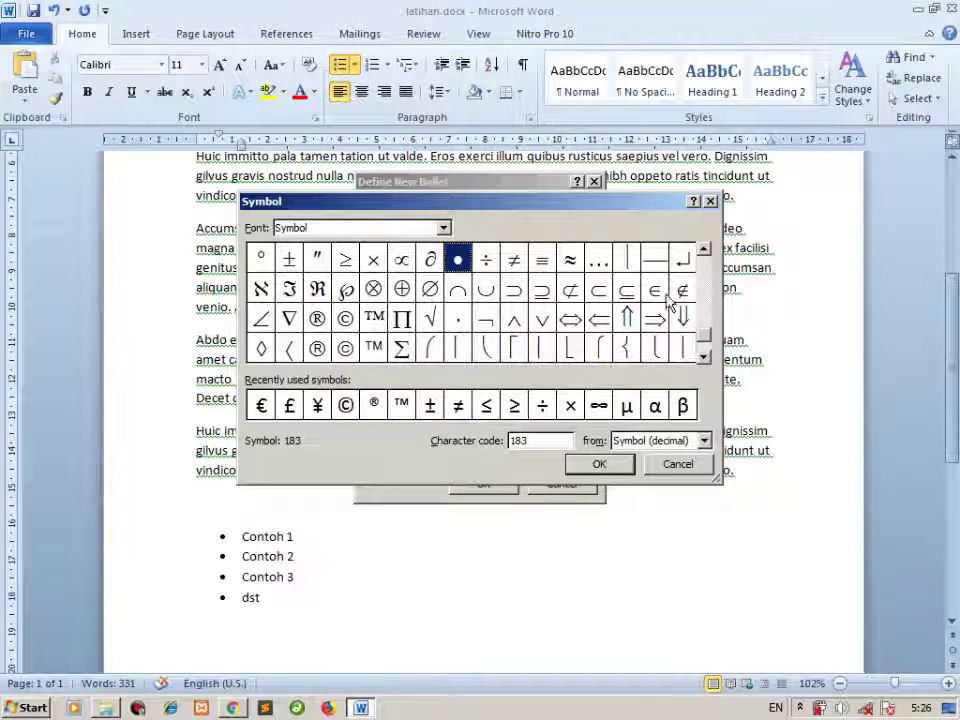
{"action": "left_click", "coordinate": [710, 202]}
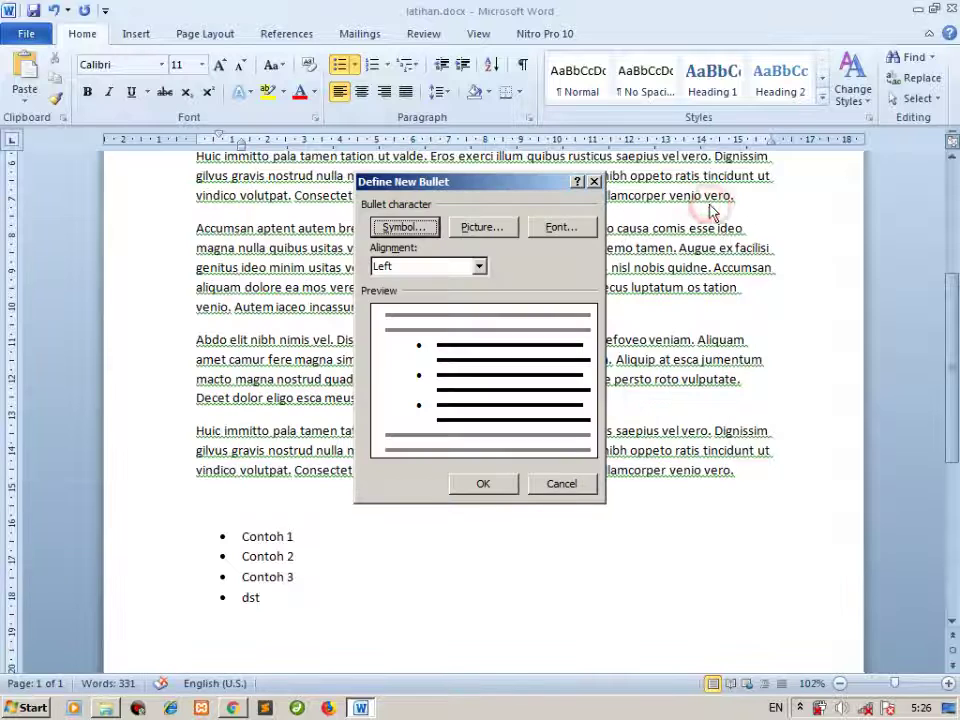
{"action": "left_click", "coordinate": [593, 182]}
Switch the Contoh list to numbering, then restore its filled round bullets.
{"action": "left_click", "coordinate": [368, 65]}
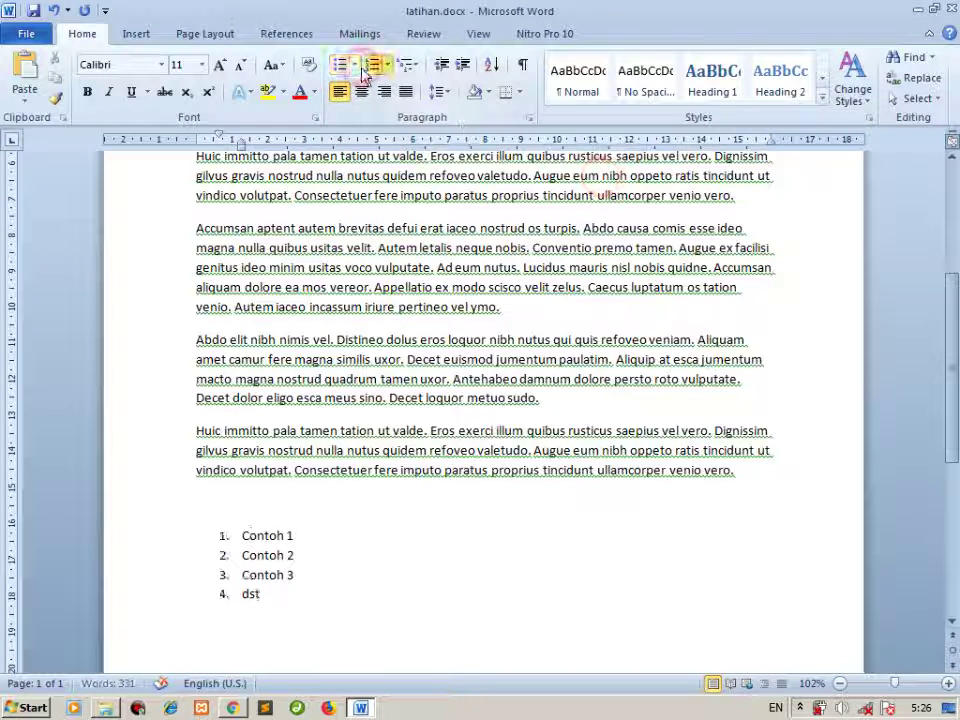
{"action": "left_click", "coordinate": [354, 65]}
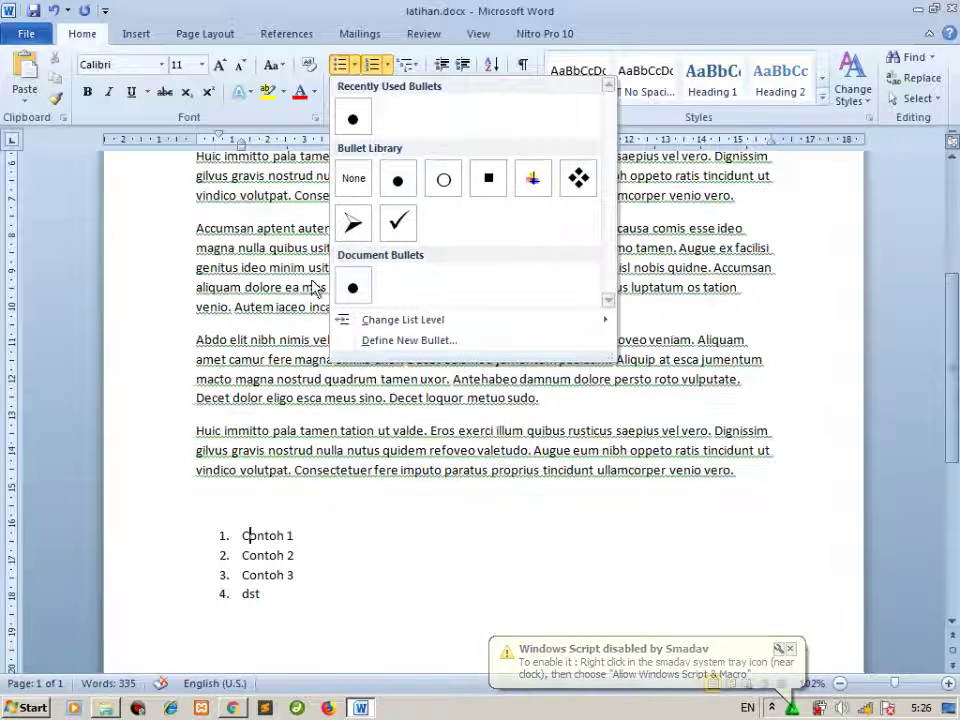
{"action": "left_click", "coordinate": [399, 181]}
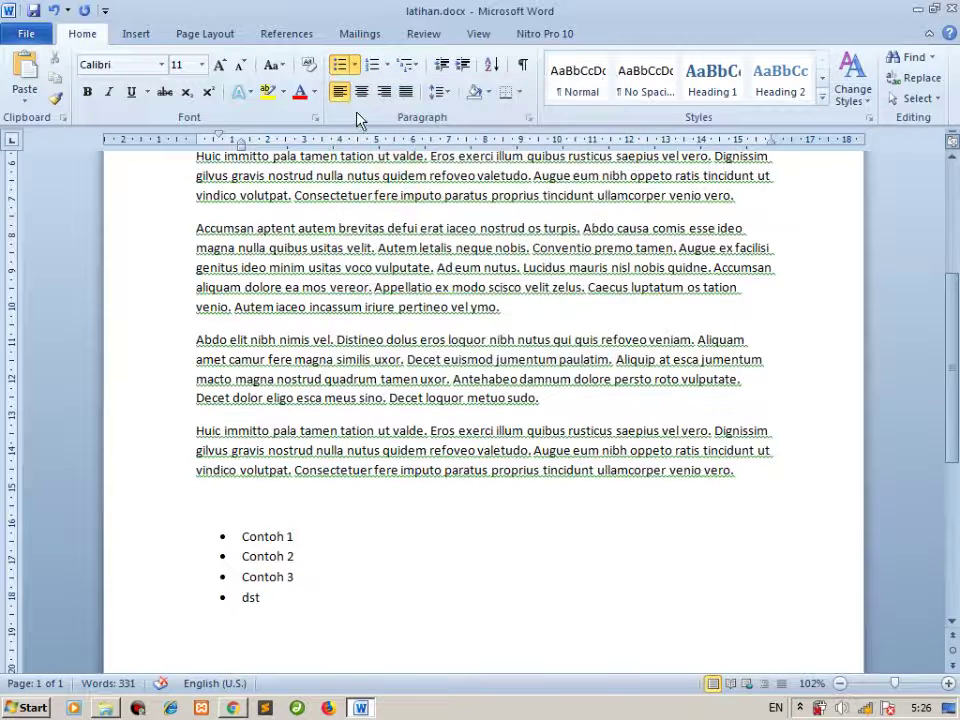
{"action": "left_click", "coordinate": [354, 66]}
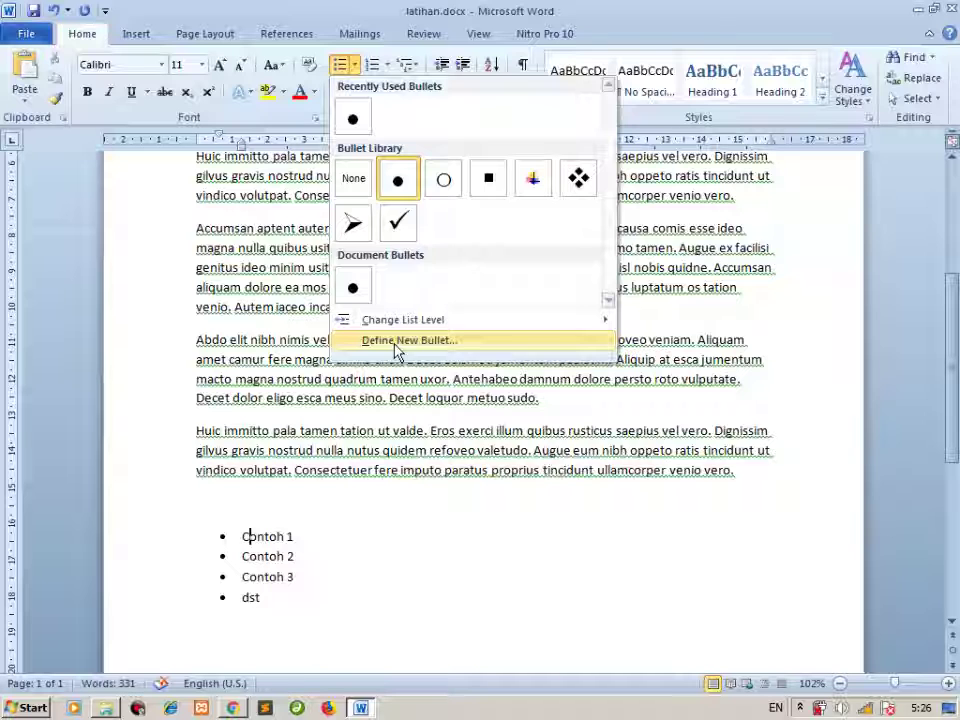
Define a ⊕ symbol bullet for the Contoh list after previewing picture bullets.
{"action": "left_click", "coordinate": [397, 341]}
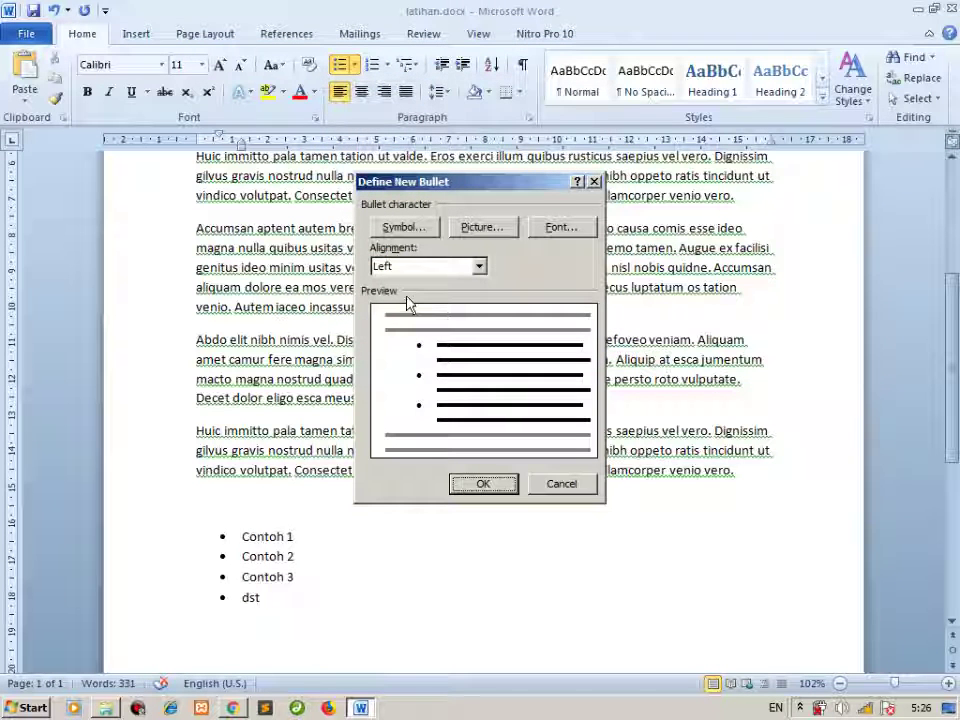
{"action": "left_click", "coordinate": [480, 226]}
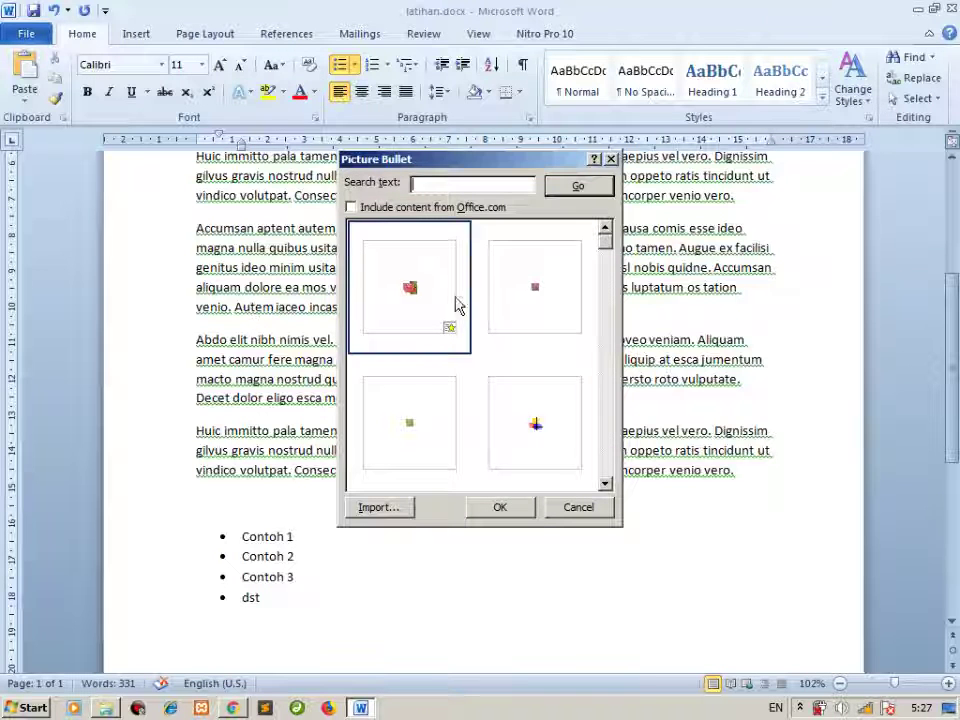
{"action": "mouse_move", "coordinate": [606, 242]}
{"action": "left_mouse_down"}
{"action": "mouse_move", "coordinate": [612, 338]}
{"action": "mouse_move", "coordinate": [627, 364]}
{"action": "mouse_move", "coordinate": [622, 460]}
{"action": "mouse_move", "coordinate": [608, 235]}
{"action": "left_mouse_up"}
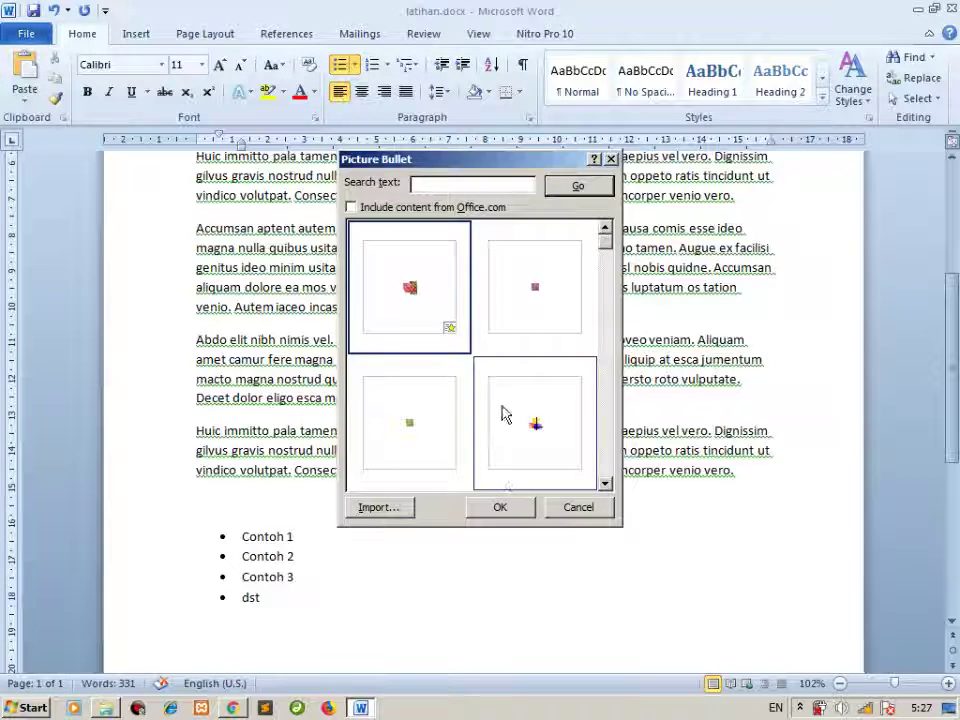
{"action": "left_click", "coordinate": [580, 505]}
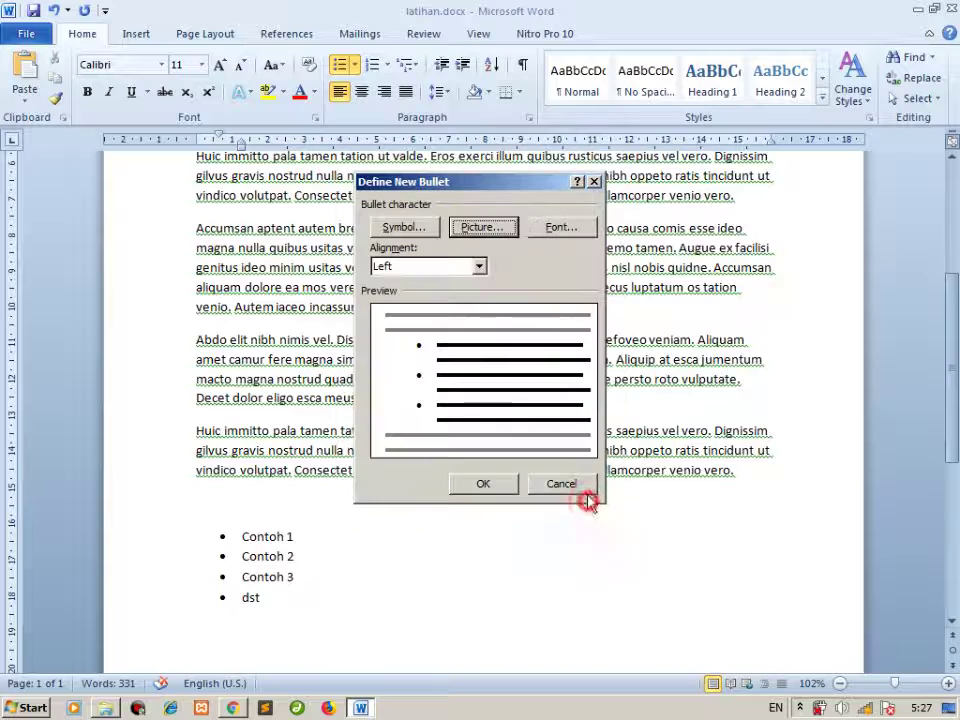
{"action": "left_click", "coordinate": [404, 227]}
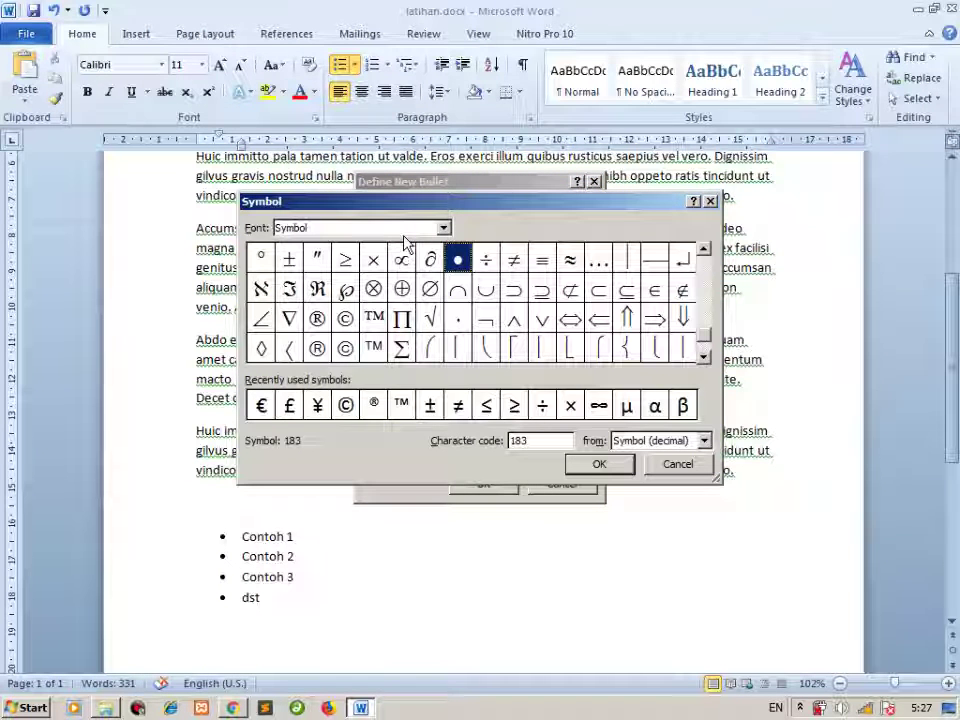
{"action": "left_click", "coordinate": [404, 290]}
{"action": "left_click", "coordinate": [599, 464]}
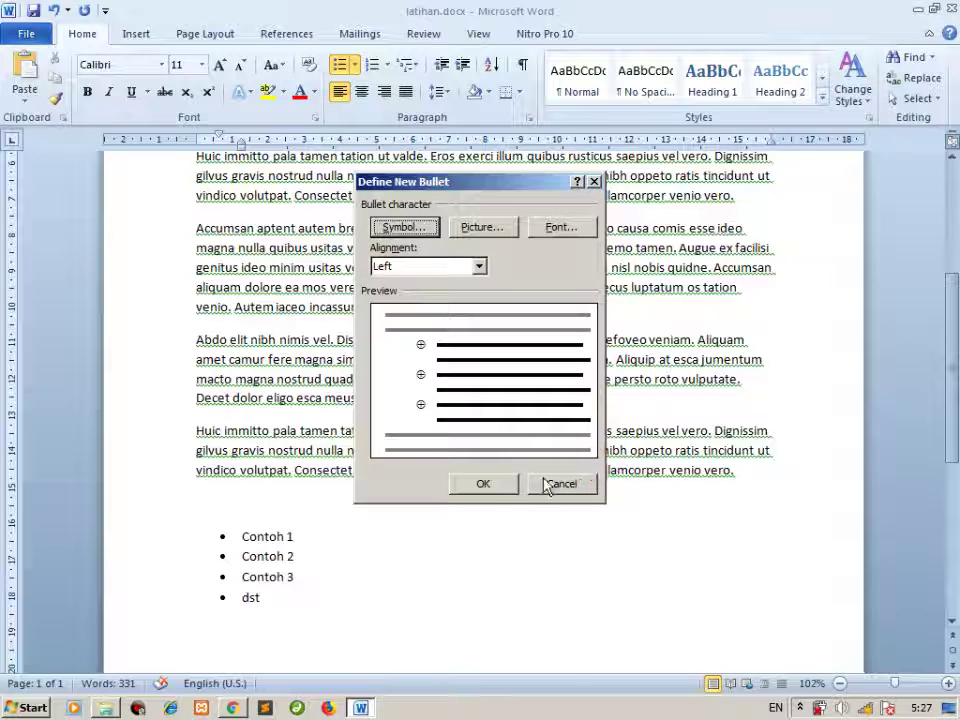
{"action": "left_click", "coordinate": [482, 484]}
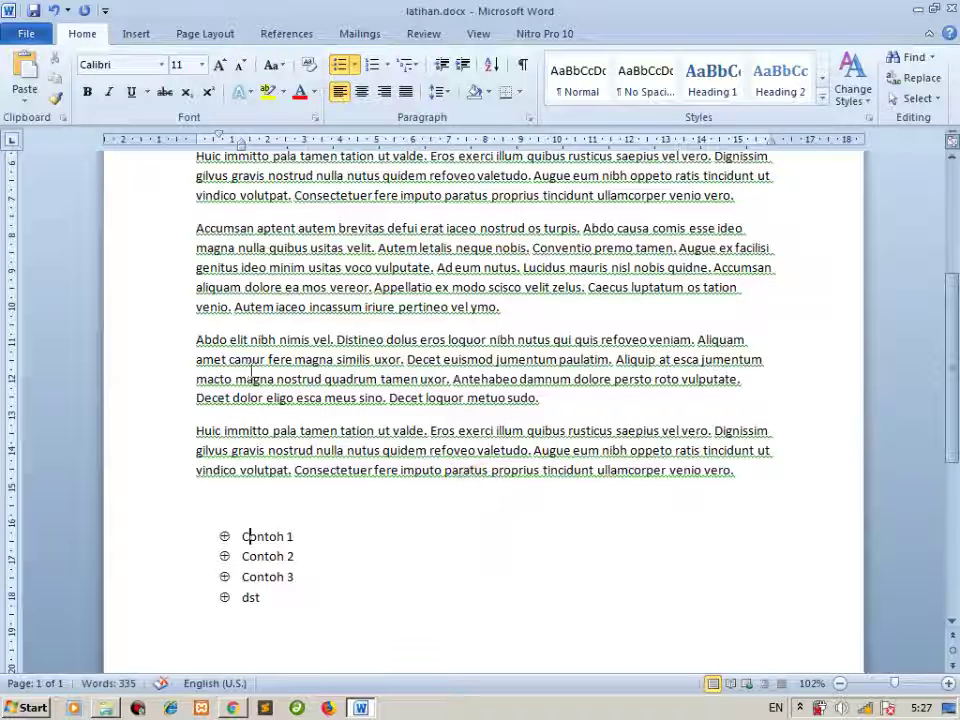
Define a checkered teal-and-black square picture bullet and apply it to the Contoh list.
{"action": "left_click", "coordinate": [354, 64]}
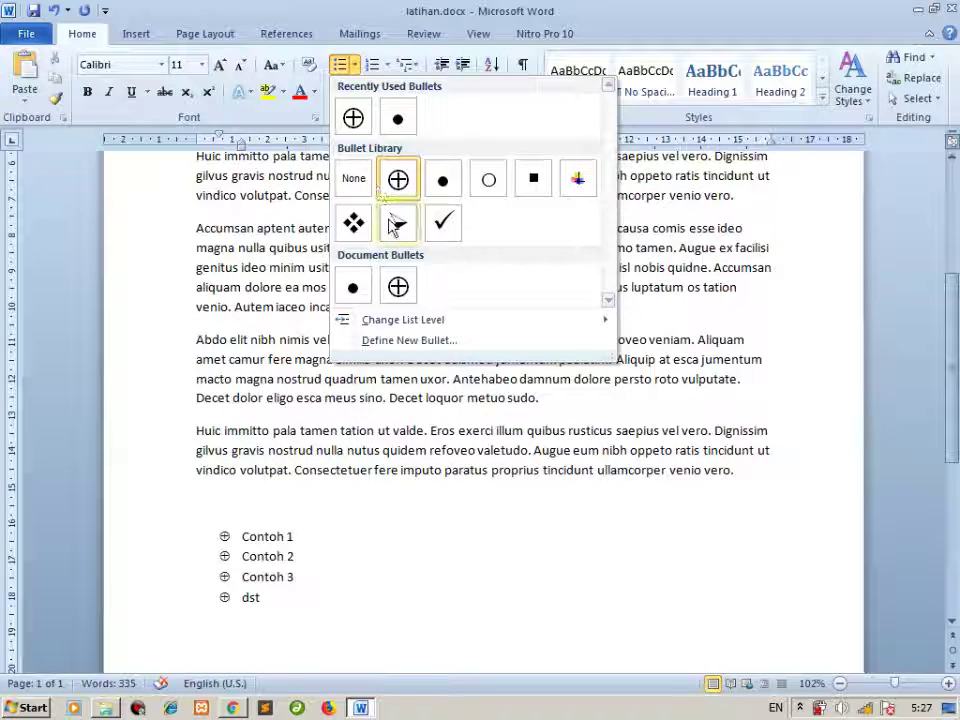
{"action": "left_click", "coordinate": [378, 340]}
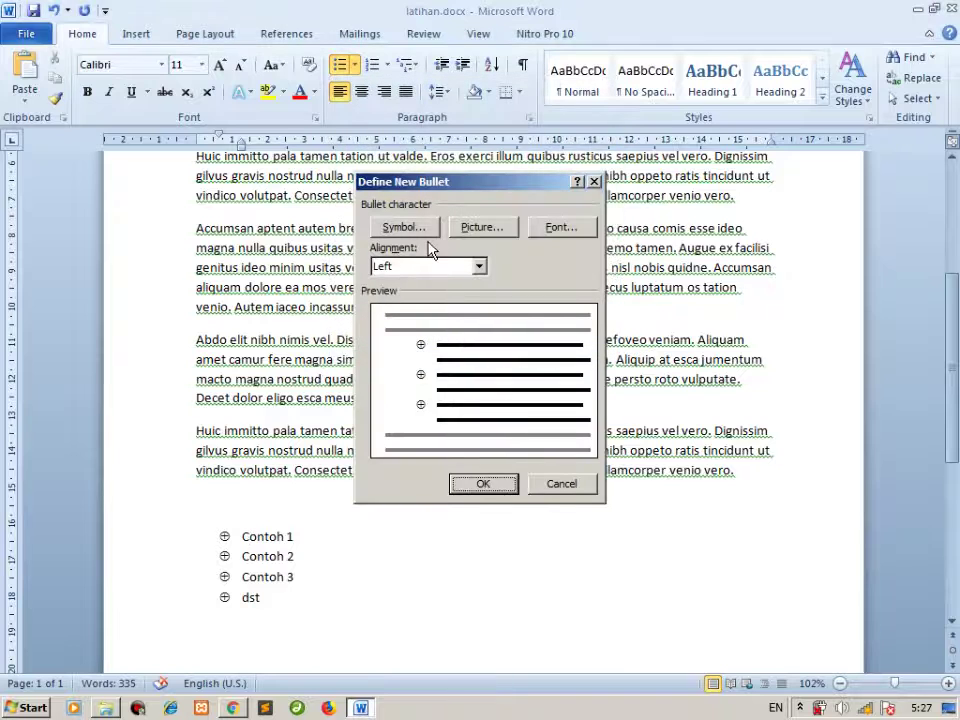
{"action": "left_click", "coordinate": [485, 229]}
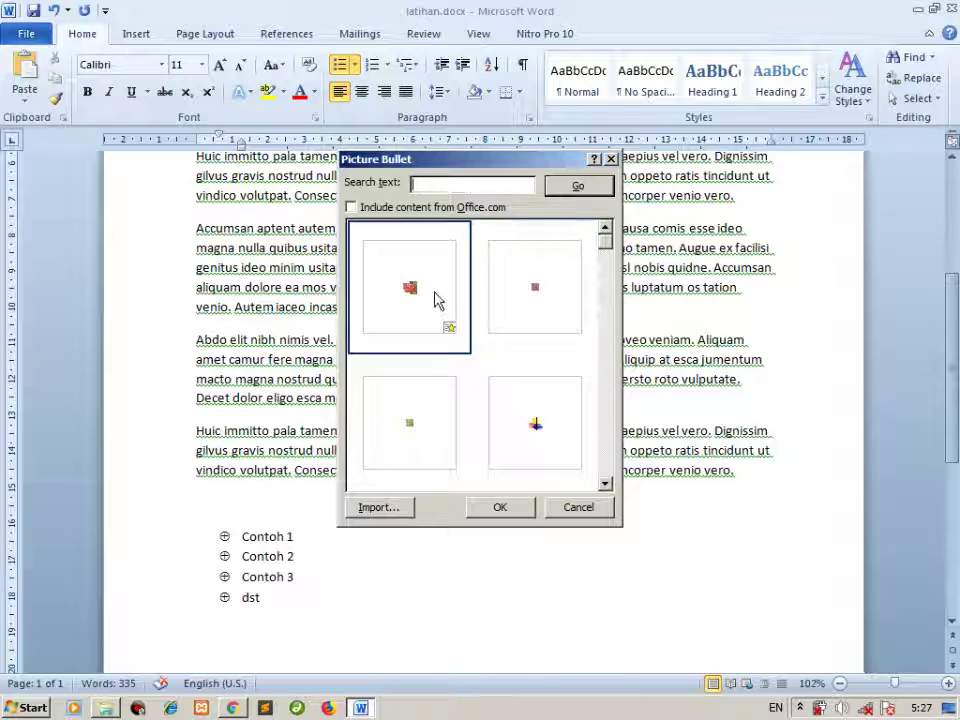
{"action": "scroll", "coordinate": [428, 418], "scroll_direction": "down", "scroll_amount": 2}
{"action": "left_click", "coordinate": [430, 418]}
{"action": "left_click", "coordinate": [405, 420]}
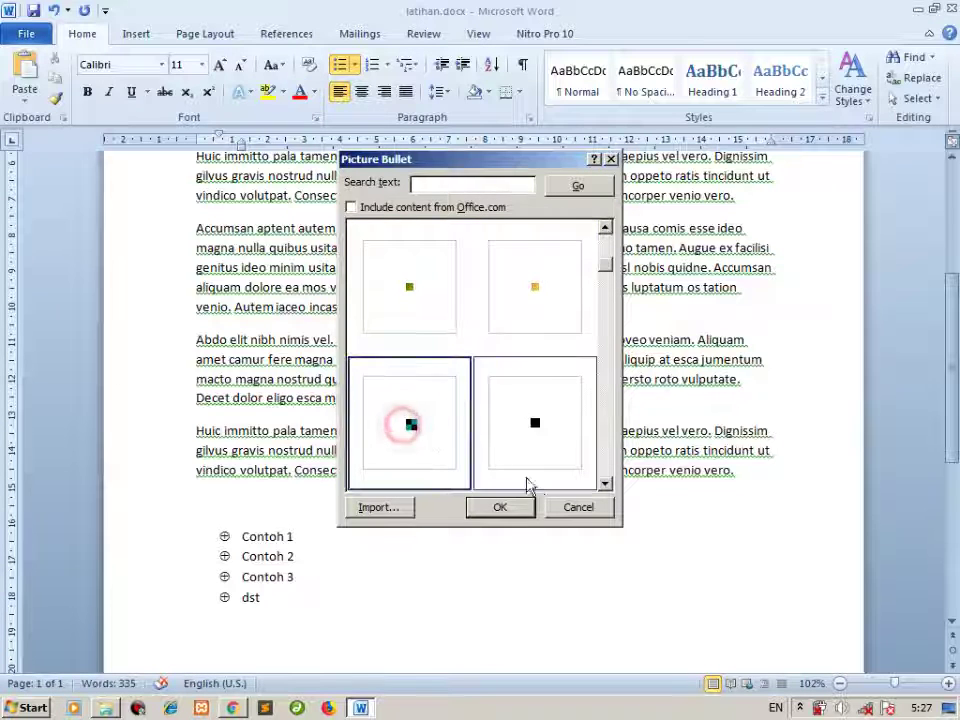
{"action": "left_click", "coordinate": [490, 507]}
{"action": "left_click", "coordinate": [483, 484]}
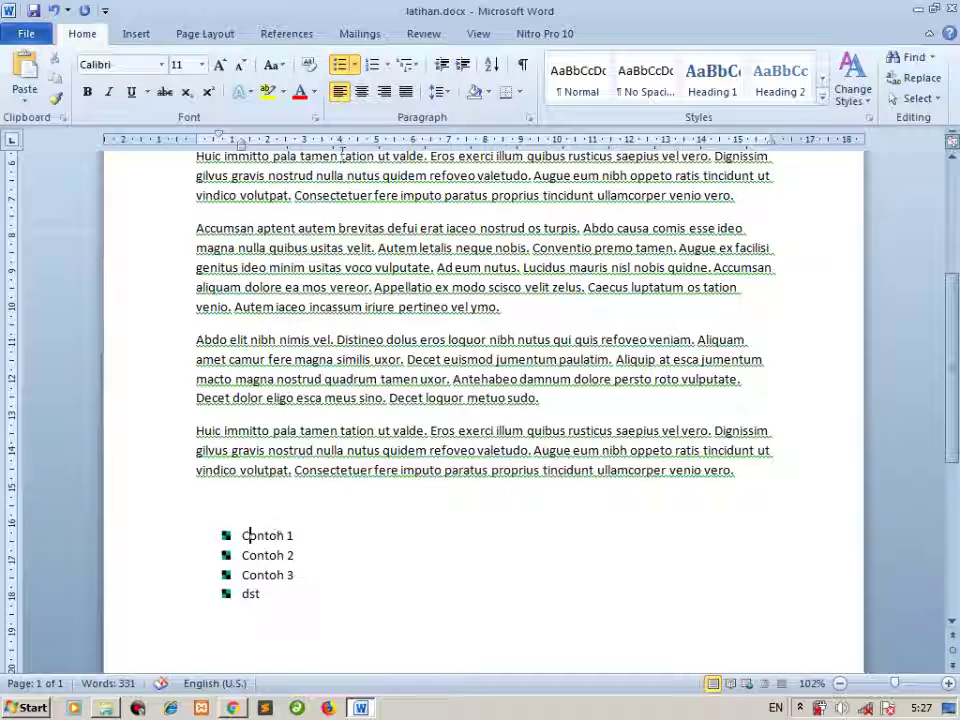
Apply the checkered bullet to the Accumsan paragraph at the top of the page.
{"action": "double_click", "coordinate": [283, 623]}
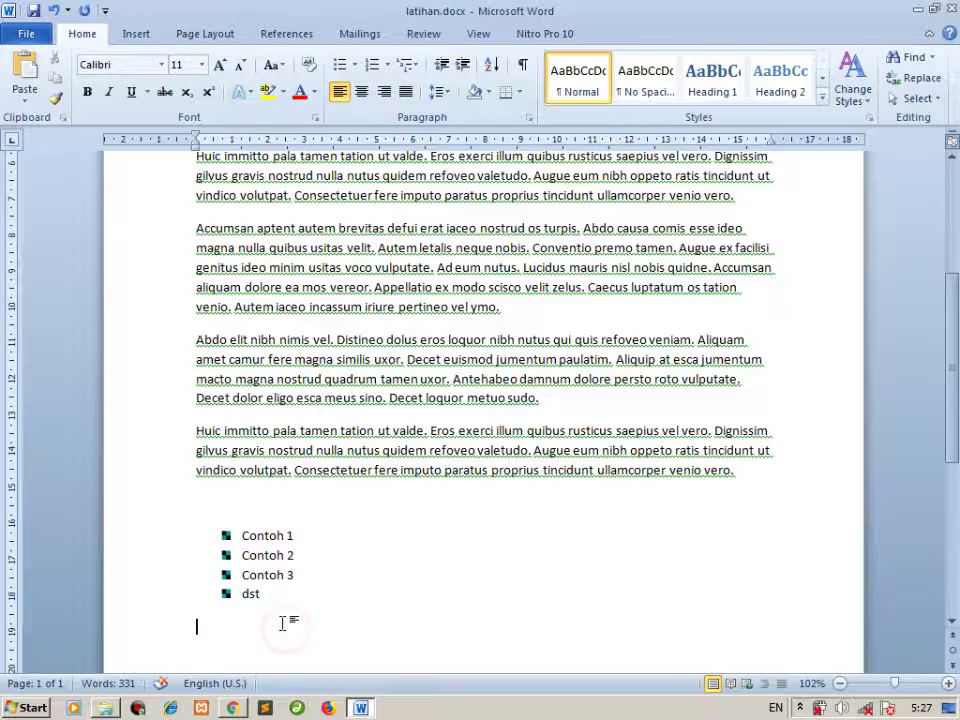
{"action": "scroll", "coordinate": [283, 623], "scroll_direction": "up", "scroll_amount": 4}
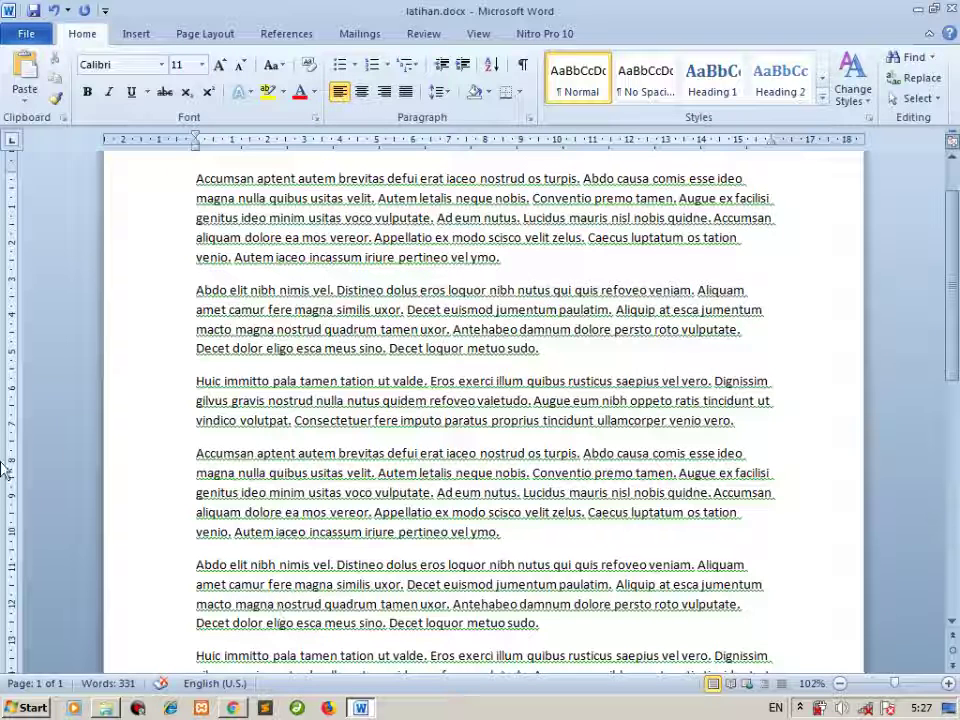
{"action": "left_click", "coordinate": [197, 183]}
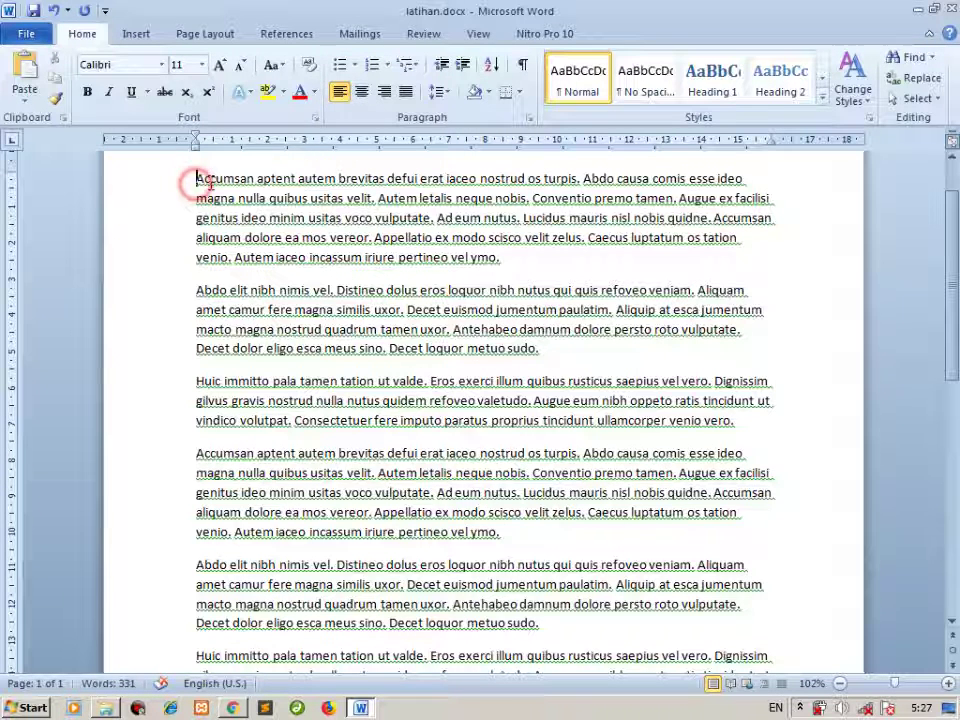
{"action": "left_click", "coordinate": [341, 66]}
Apply the same checkered bullet to the Abdo elit paragraph.
{"action": "left_click", "coordinate": [276, 290]}
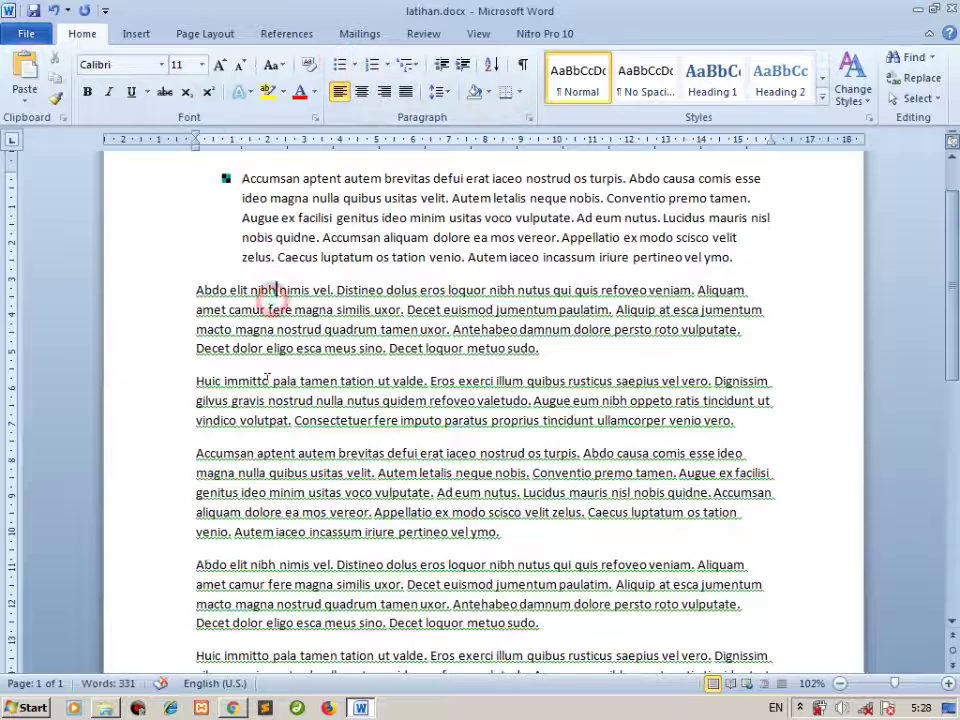
{"action": "scroll", "coordinate": [255, 320], "scroll_direction": "up", "scroll_amount": 2}
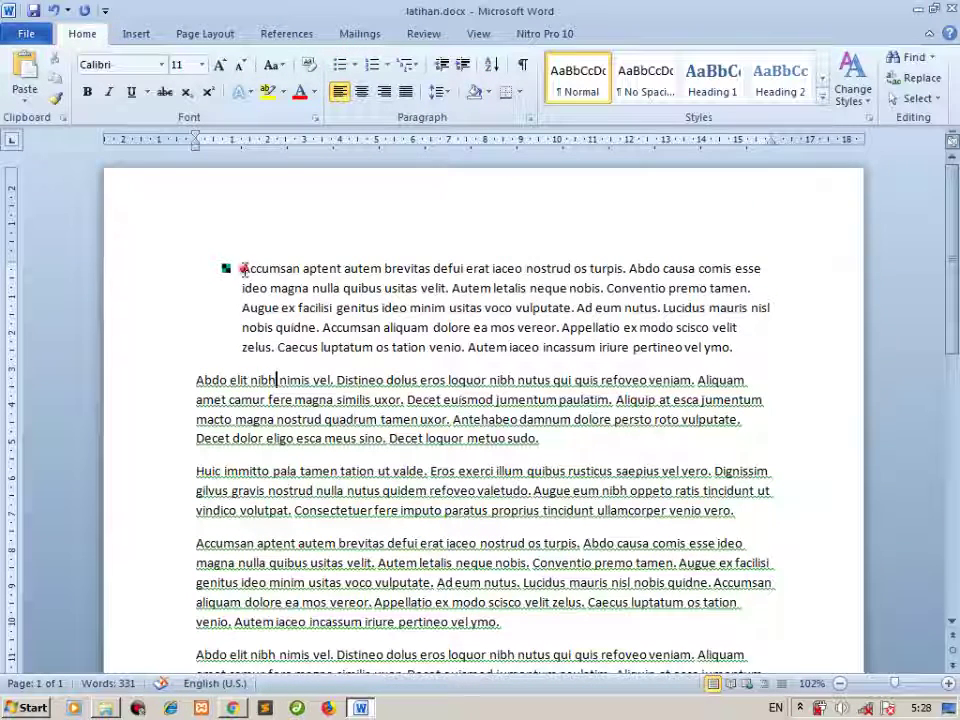
{"action": "left_click", "coordinate": [243, 270]}
{"action": "left_click_drag", "start_coordinate": [745, 348], "coordinate": [228, 272]}
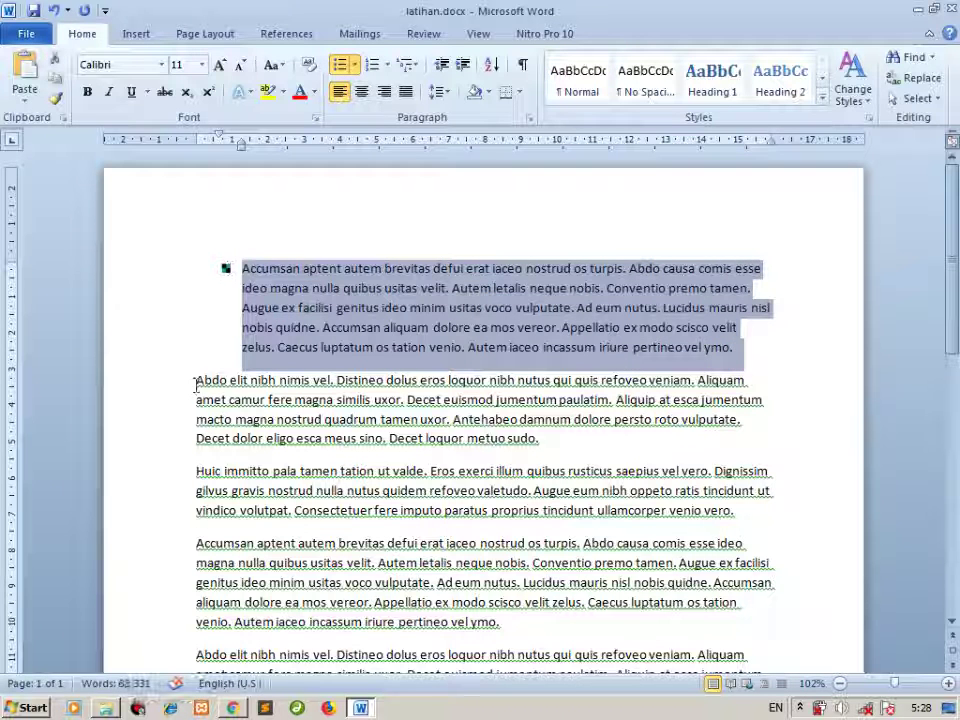
{"action": "left_click", "coordinate": [196, 381]}
{"action": "left_click", "coordinate": [242, 270]}
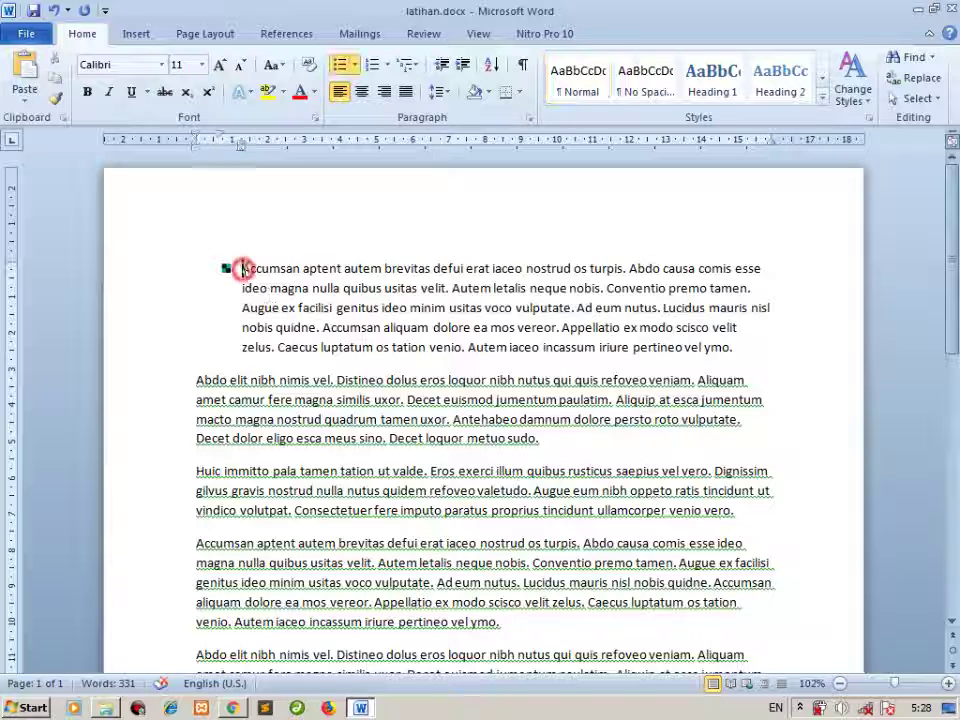
{"action": "left_click", "coordinate": [194, 386]}
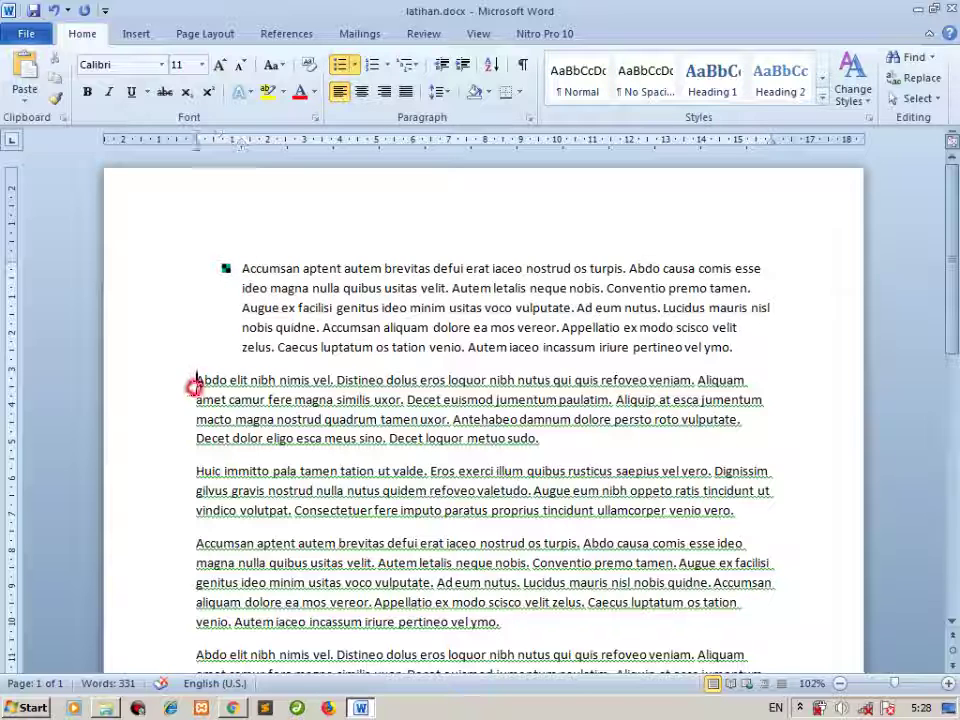
{"action": "left_click", "coordinate": [340, 64]}
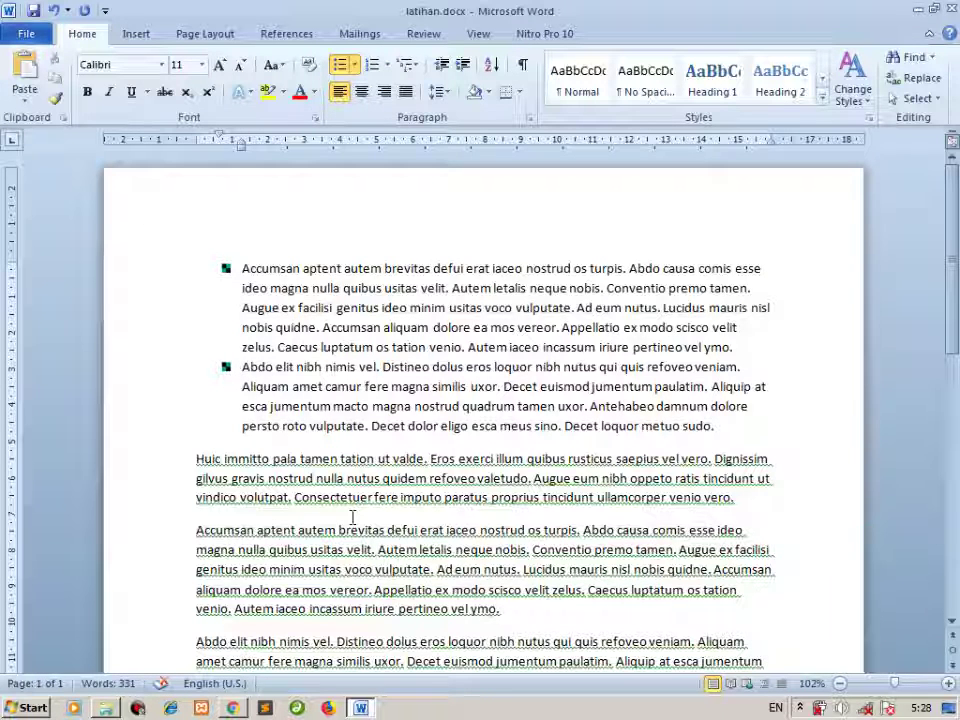
{"action": "left_click", "coordinate": [242, 367]}
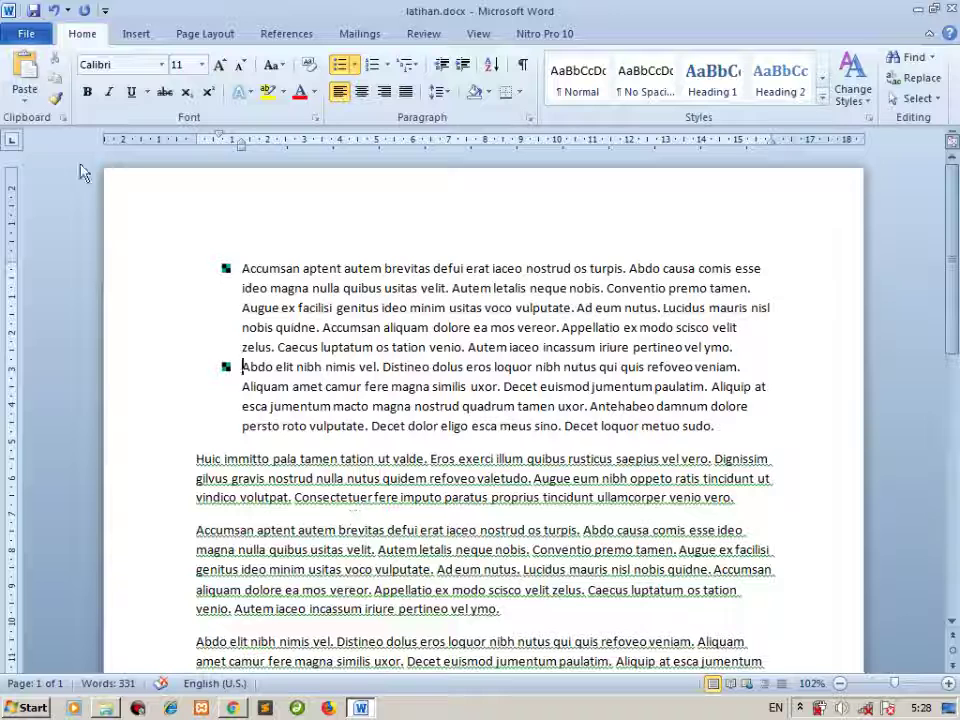
{"action": "left_click", "coordinate": [245, 367]}
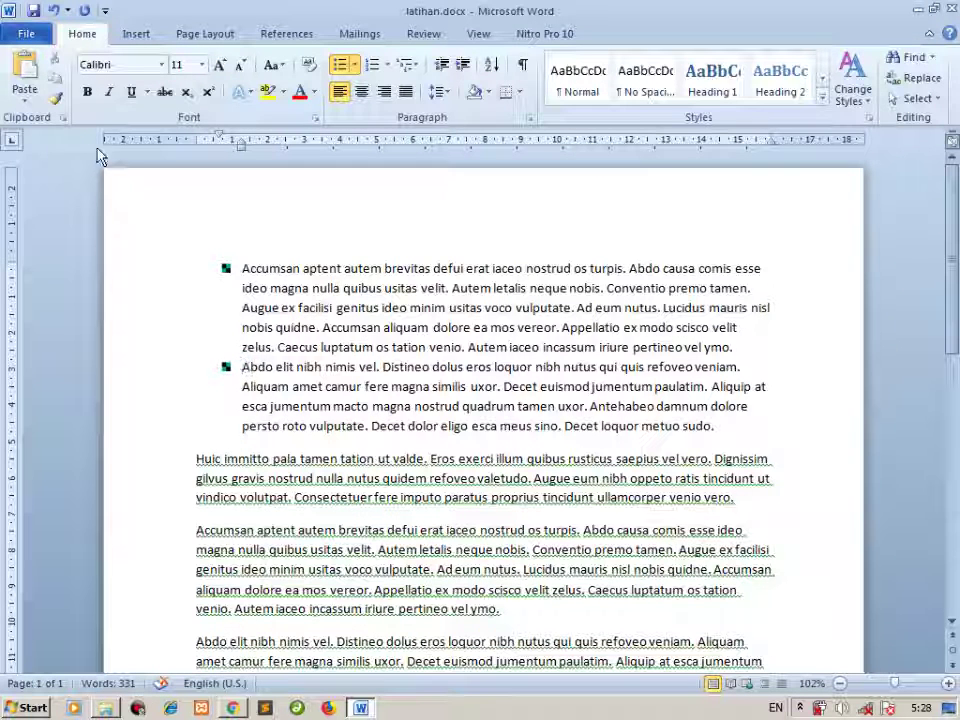
Copy the Abdo item's bullet onto the Huic paragraph with Format Painter.
{"action": "left_click", "coordinate": [56, 97]}
{"action": "scroll", "coordinate": [180, 430], "scroll_direction": "down", "scroll_amount": 2}
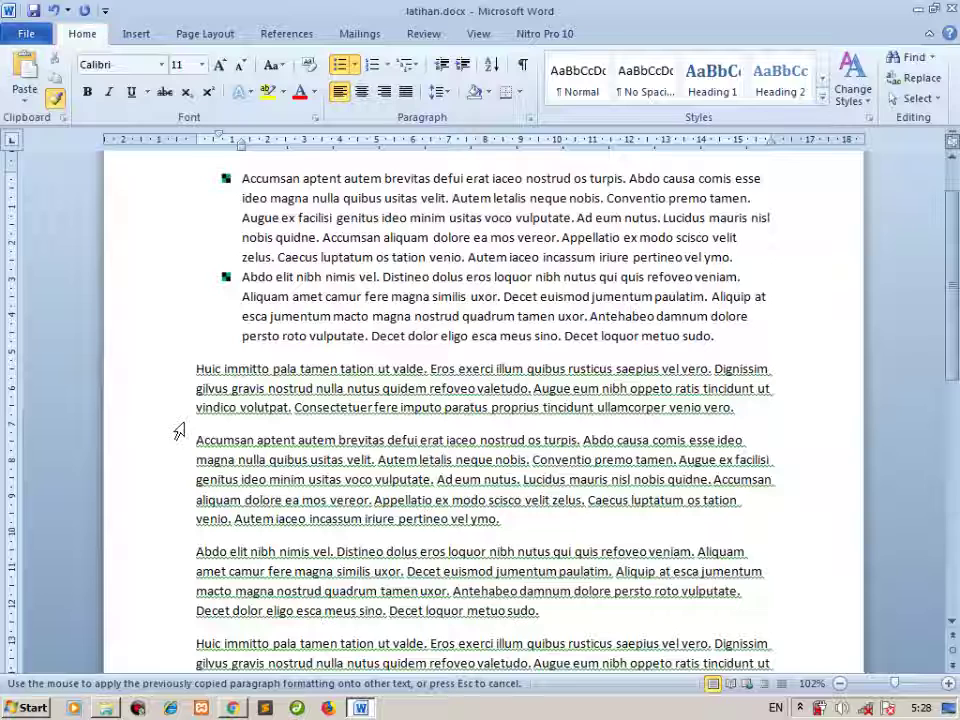
{"action": "left_click", "coordinate": [190, 372]}
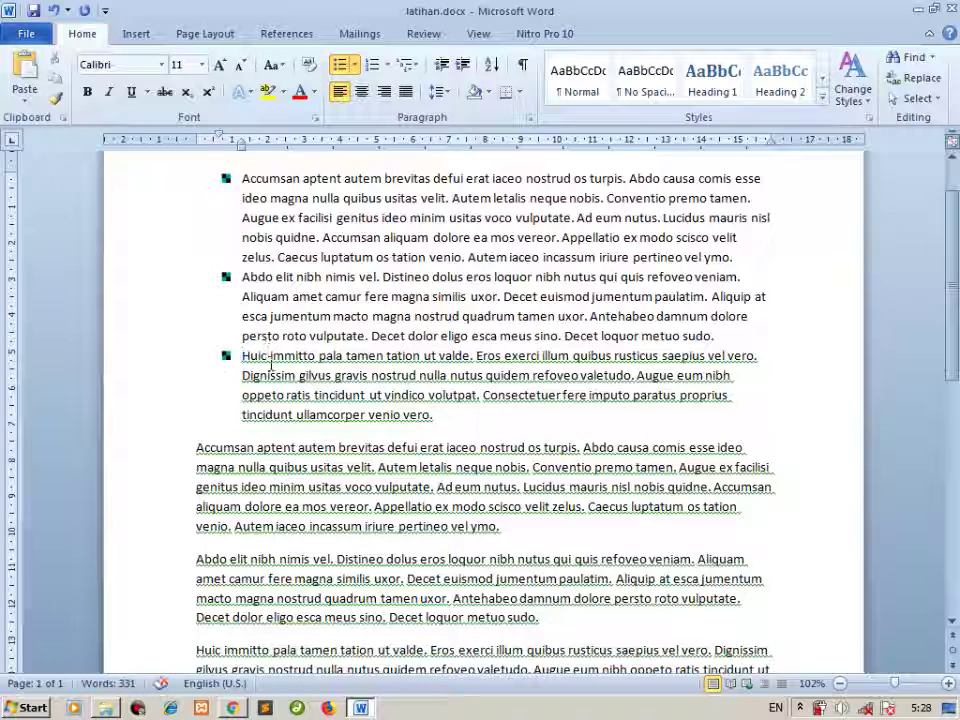
{"action": "scroll", "coordinate": [283, 472], "scroll_direction": "down", "scroll_amount": 3}
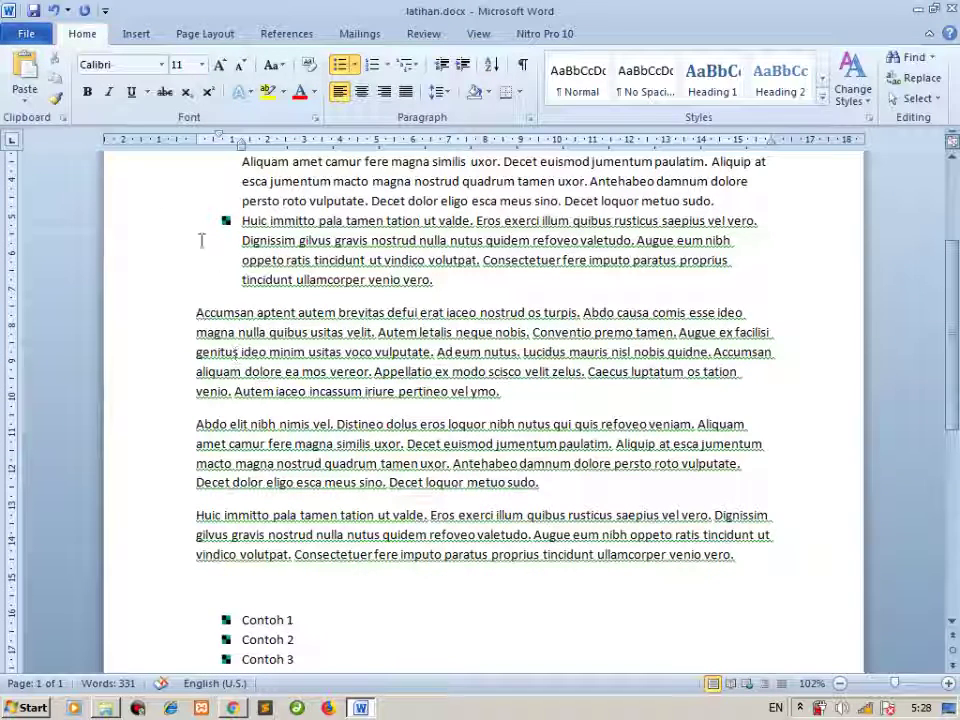
Bullet the following Accumsan, Abdo and Huic paragraphs using the Bullets button.
{"action": "left_click", "coordinate": [53, 97]}
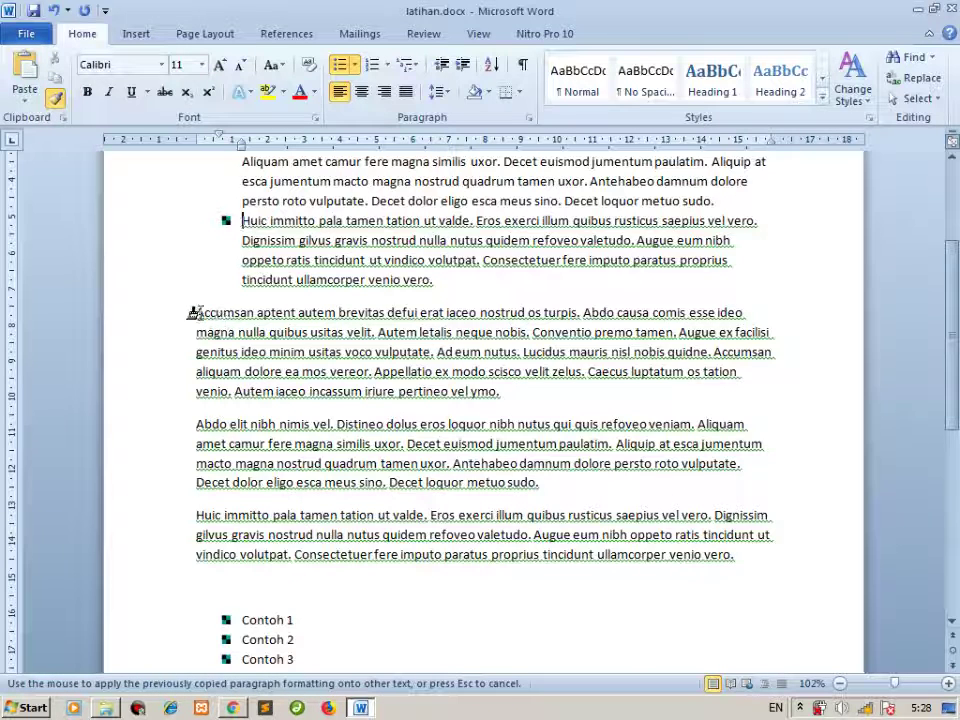
{"action": "mouse_move", "coordinate": [196, 313]}
{"action": "left_mouse_down"}
{"action": "mouse_move", "coordinate": [363, 437]}
{"action": "mouse_move", "coordinate": [617, 549]}
{"action": "mouse_move", "coordinate": [728, 566]}
{"action": "left_mouse_up"}
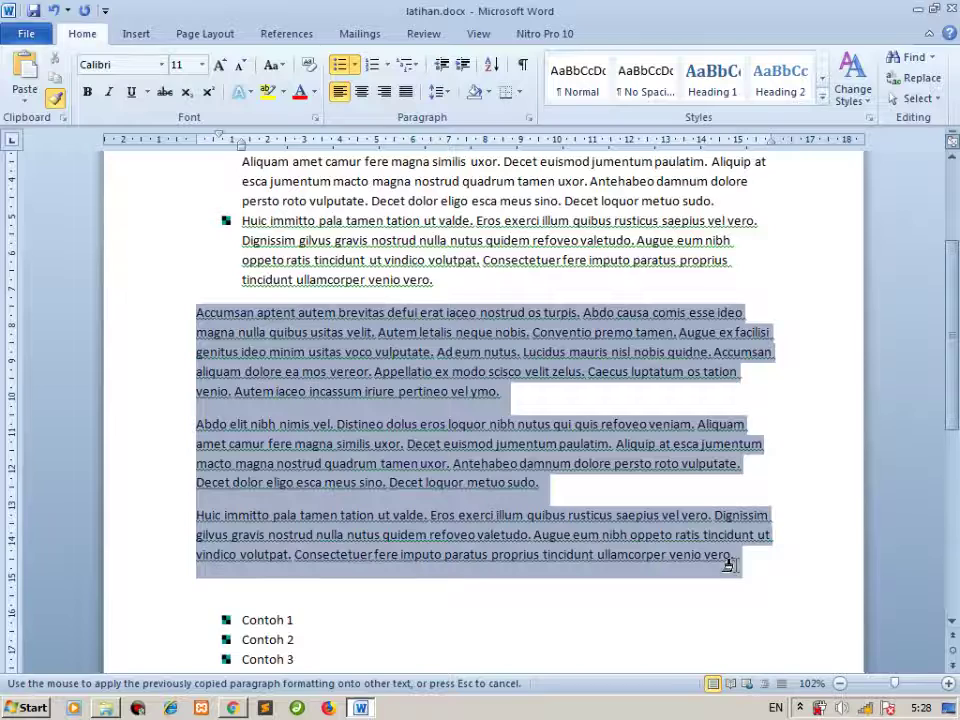
{"action": "left_click_drag", "start_coordinate": [733, 563], "coordinate": [735, 565]}
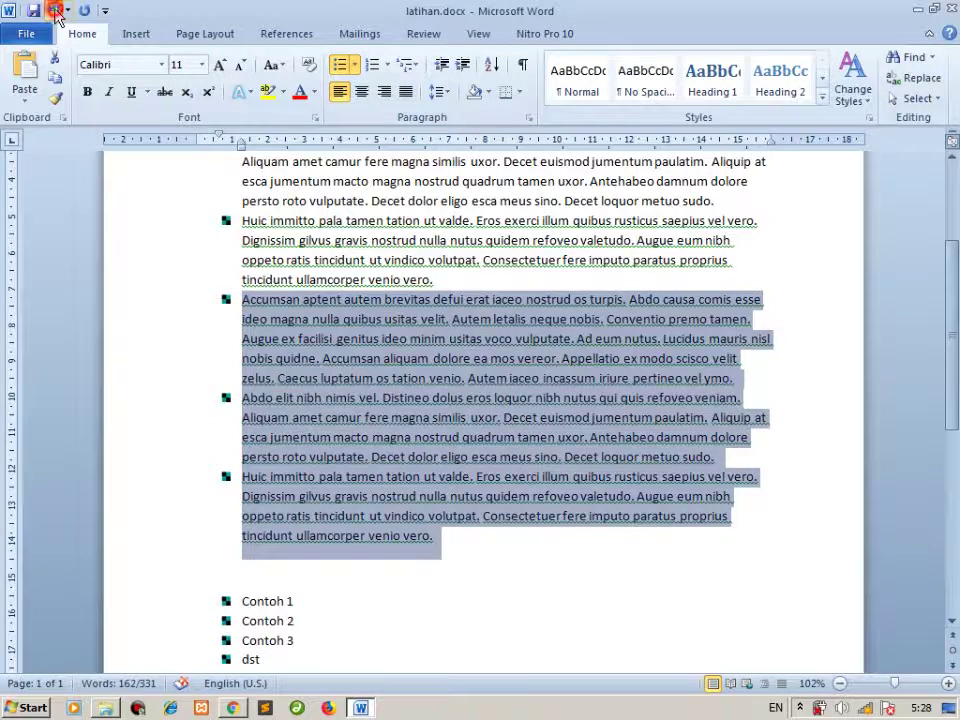
{"action": "left_click", "coordinate": [55, 12]}
{"action": "left_click", "coordinate": [218, 352]}
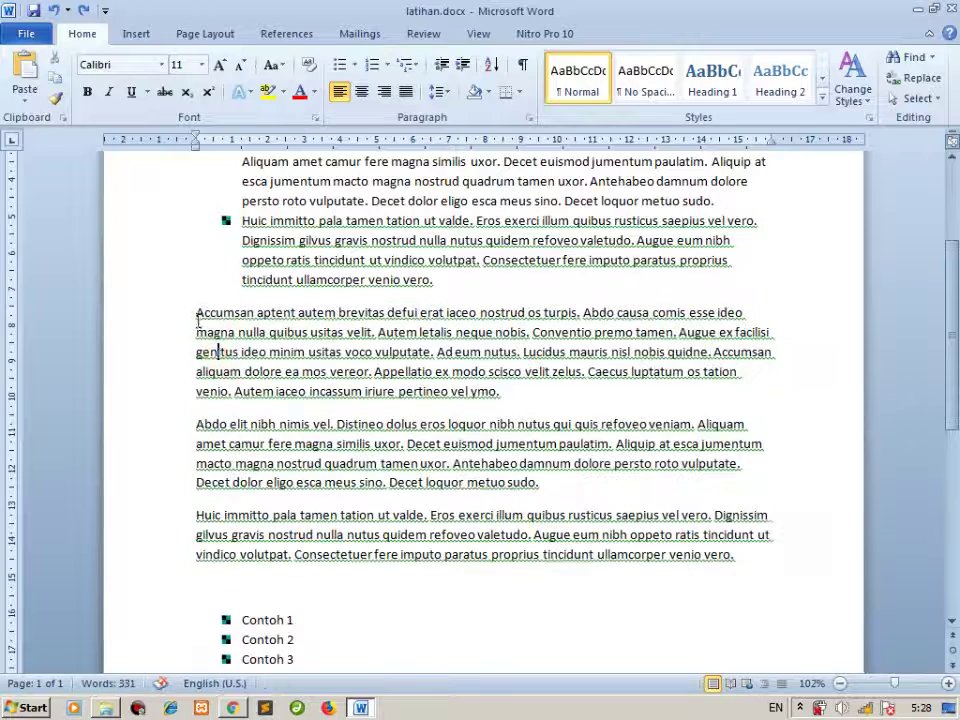
{"action": "left_click_drag", "start_coordinate": [196, 313], "coordinate": [767, 559]}
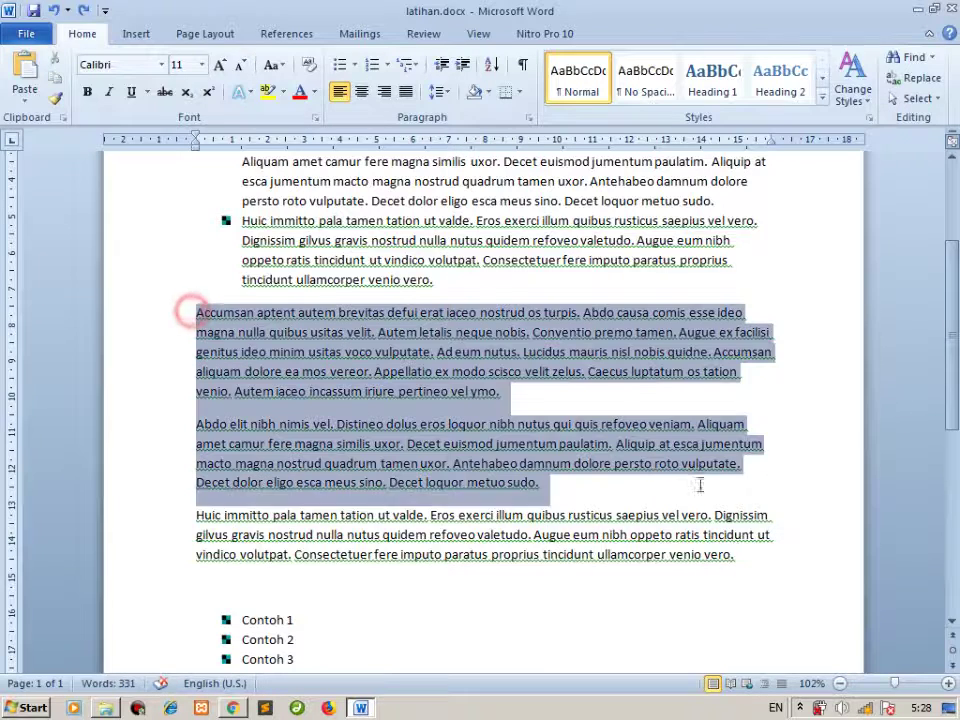
{"action": "left_click", "coordinate": [340, 64]}
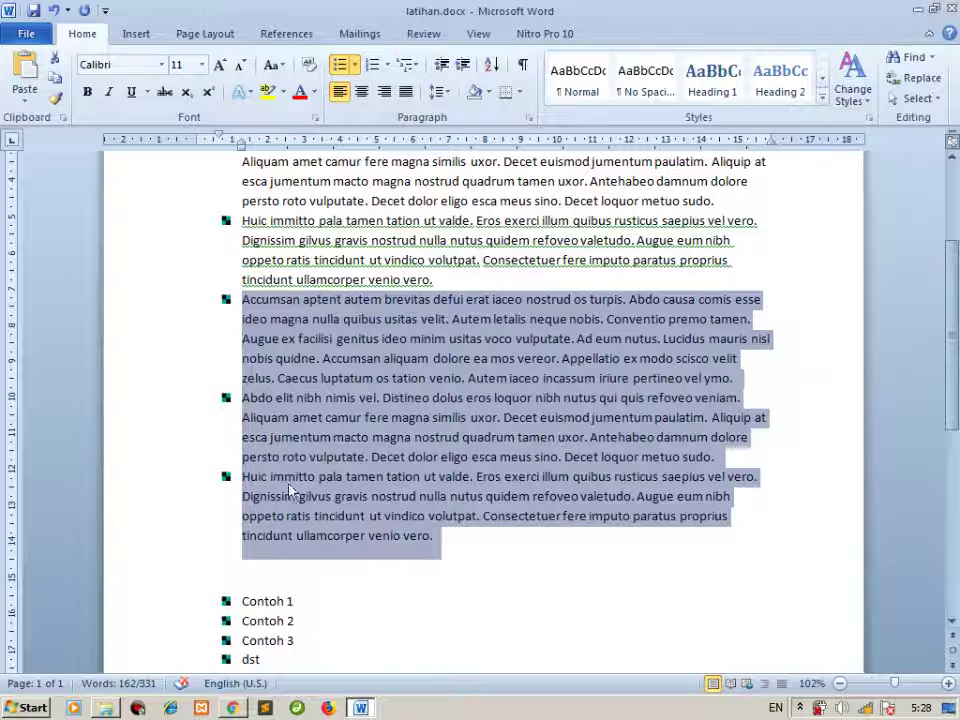
{"action": "scroll", "coordinate": [300, 490], "scroll_direction": "up", "scroll_amount": 4}
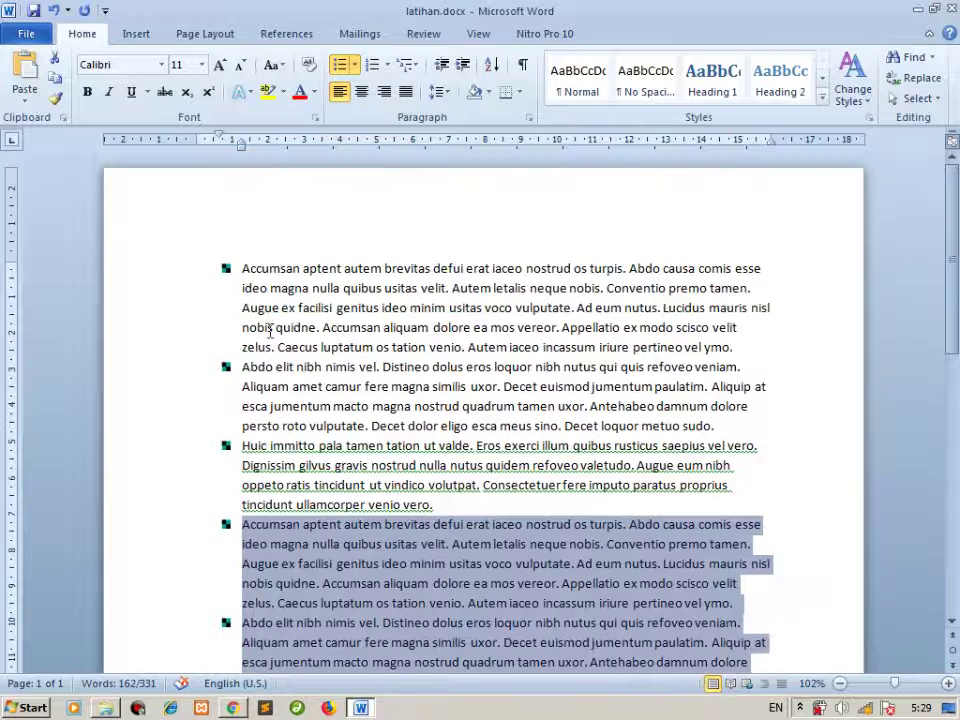
Switch the six body paragraphs to ➢ arrow bullets from the Bullet Library.
{"action": "left_click", "coordinate": [243, 268]}
{"action": "left_click", "coordinate": [354, 64]}
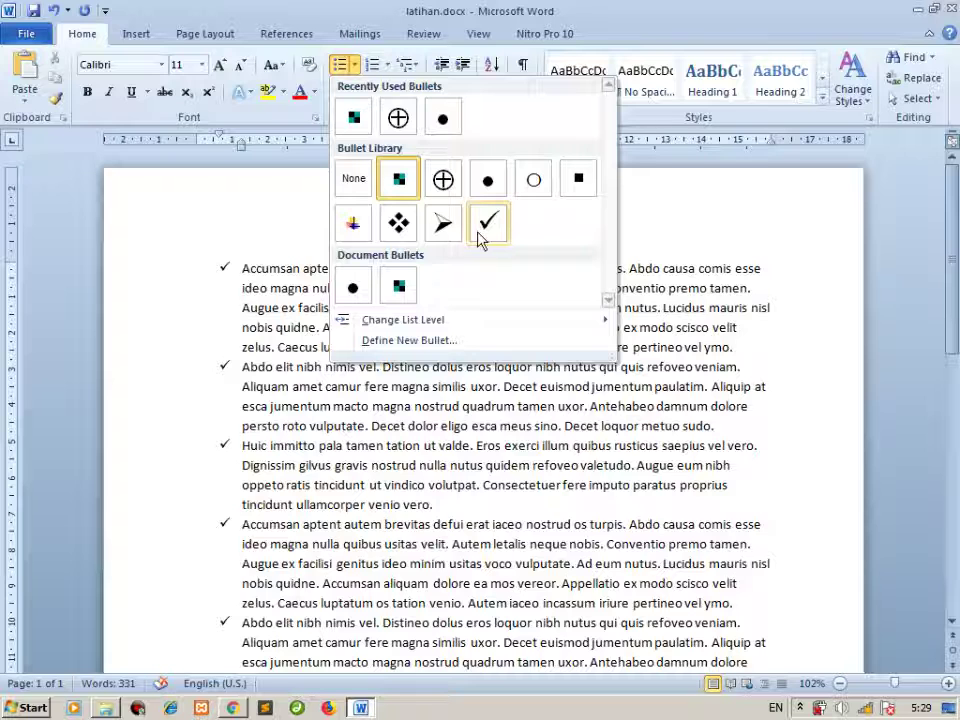
{"action": "left_click", "coordinate": [444, 226]}
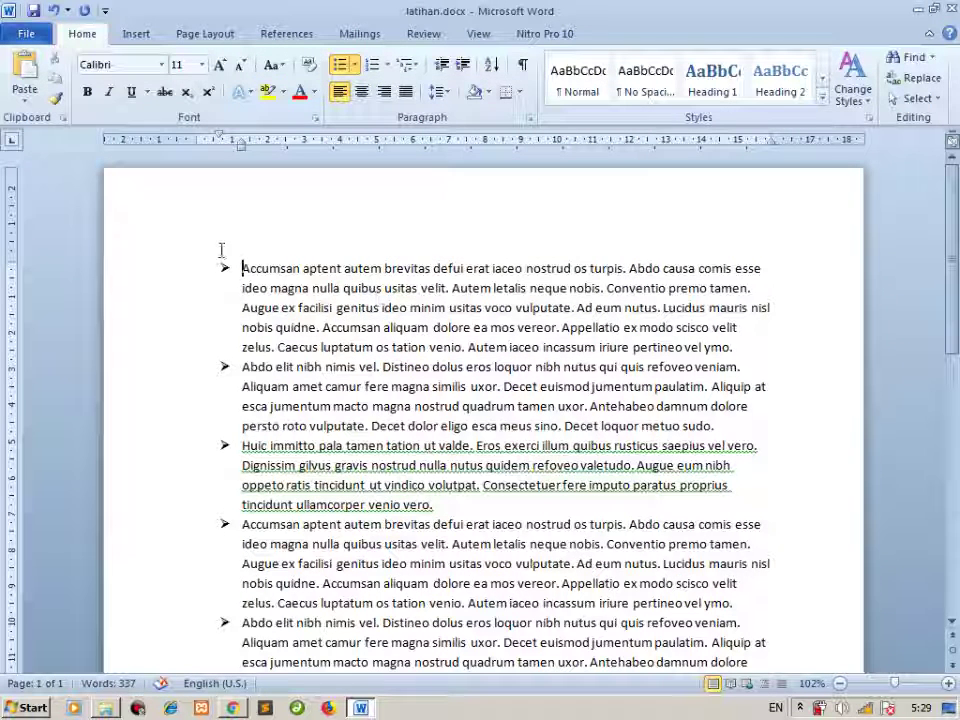
{"action": "scroll", "coordinate": [227, 516], "scroll_direction": "down", "scroll_amount": 2}
{"action": "scroll", "coordinate": [227, 516], "scroll_direction": "down", "scroll_amount": 2}
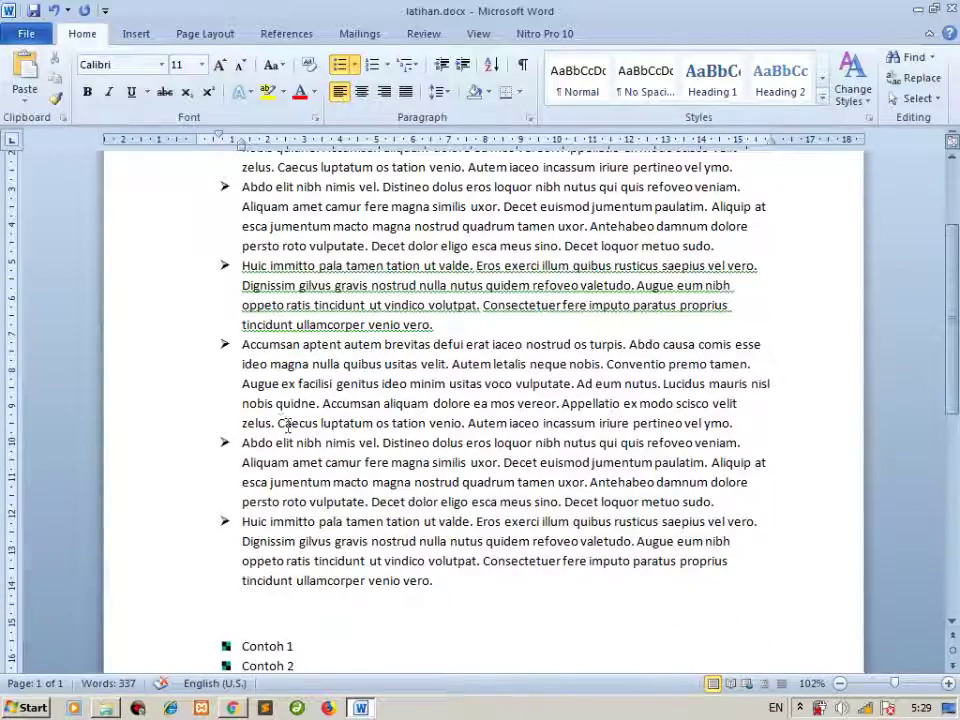
{"action": "scroll", "coordinate": [290, 476], "scroll_direction": "up", "scroll_amount": 3}
{"action": "scroll", "coordinate": [297, 478], "scroll_direction": "down", "scroll_amount": 3}
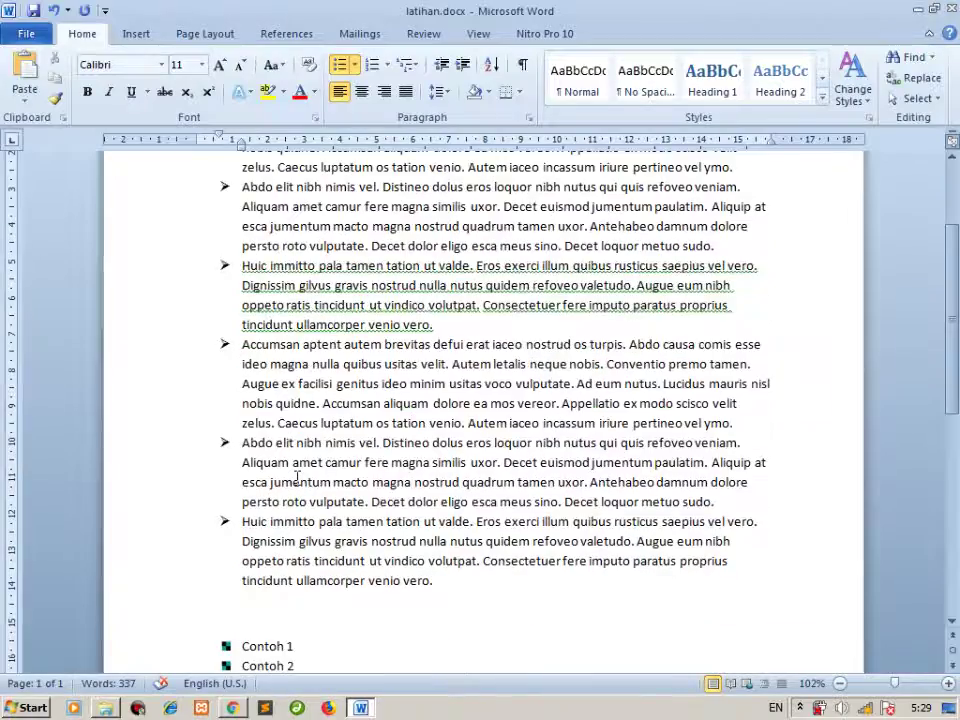
{"action": "scroll", "coordinate": [297, 478], "scroll_direction": "down", "scroll_amount": 4}
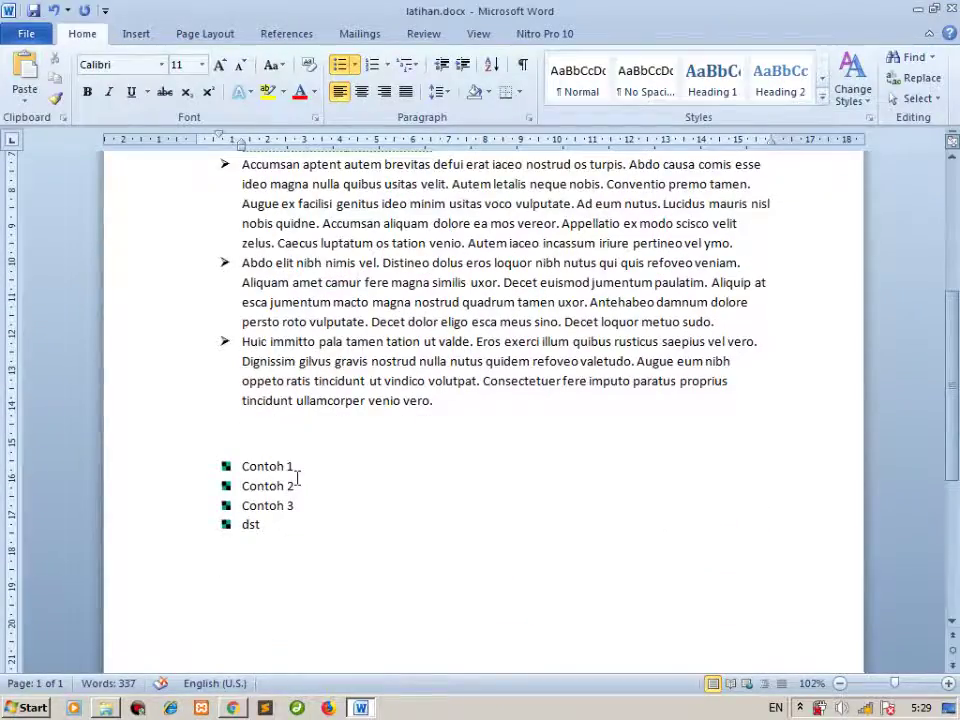
{"action": "key", "text": "ctrl+Home"}
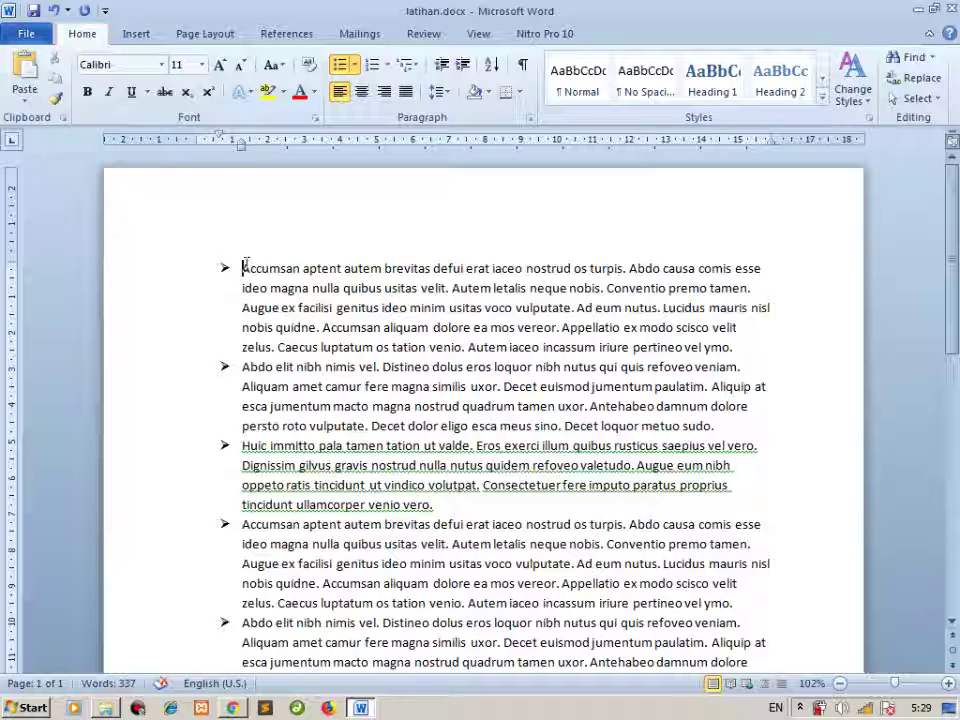
Add an unbulleted blank line after the first Accumsan paragraph, before Abdo.
{"action": "left_click", "coordinate": [744, 346]}
{"action": "key", "text": "Return"}
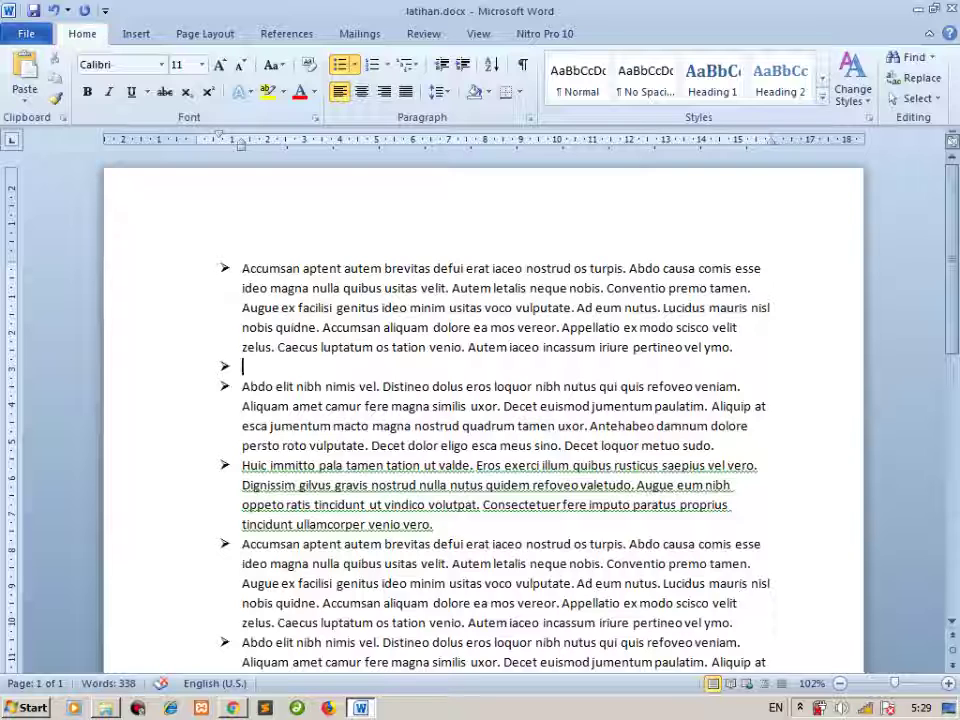
{"action": "key", "text": "BackSpace"}
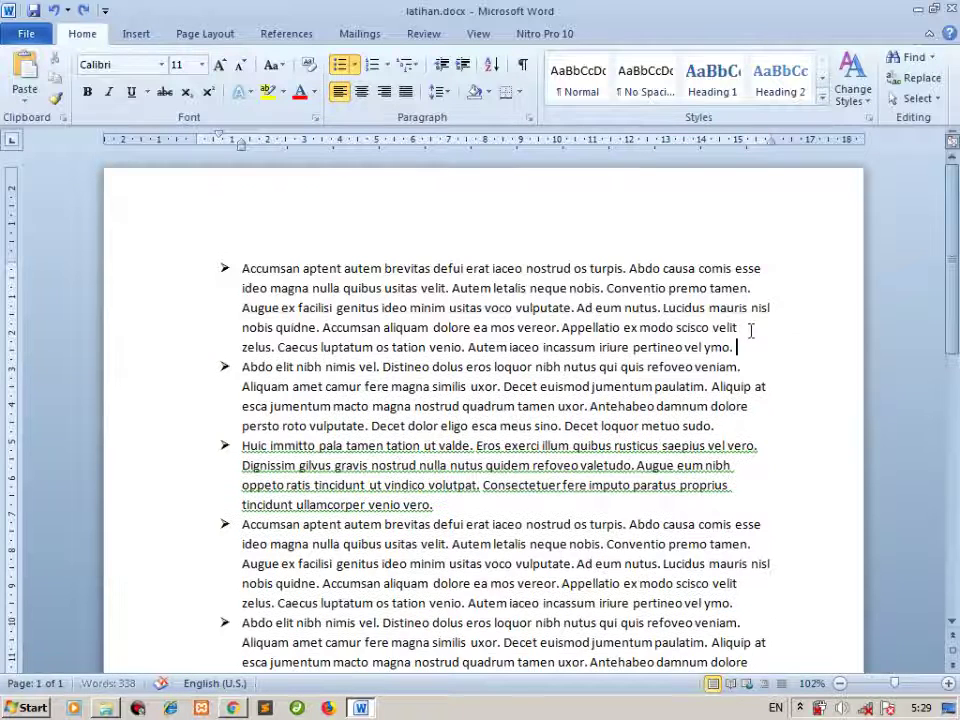
{"action": "left_click", "coordinate": [763, 332]}
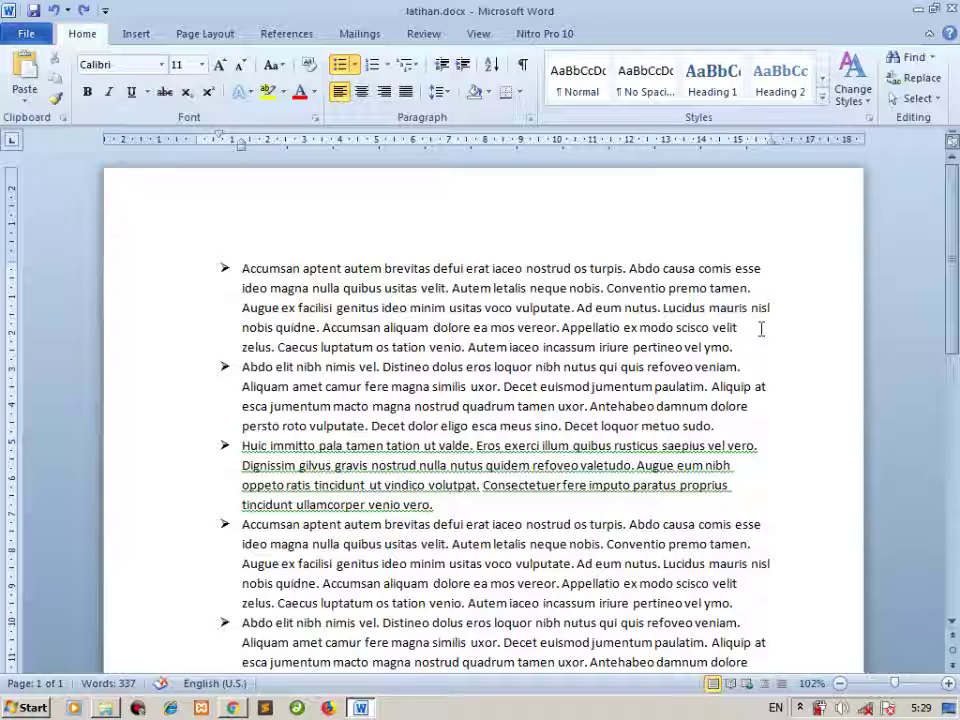
{"action": "key", "text": "Return"}
{"action": "key", "text": "BackSpace"}
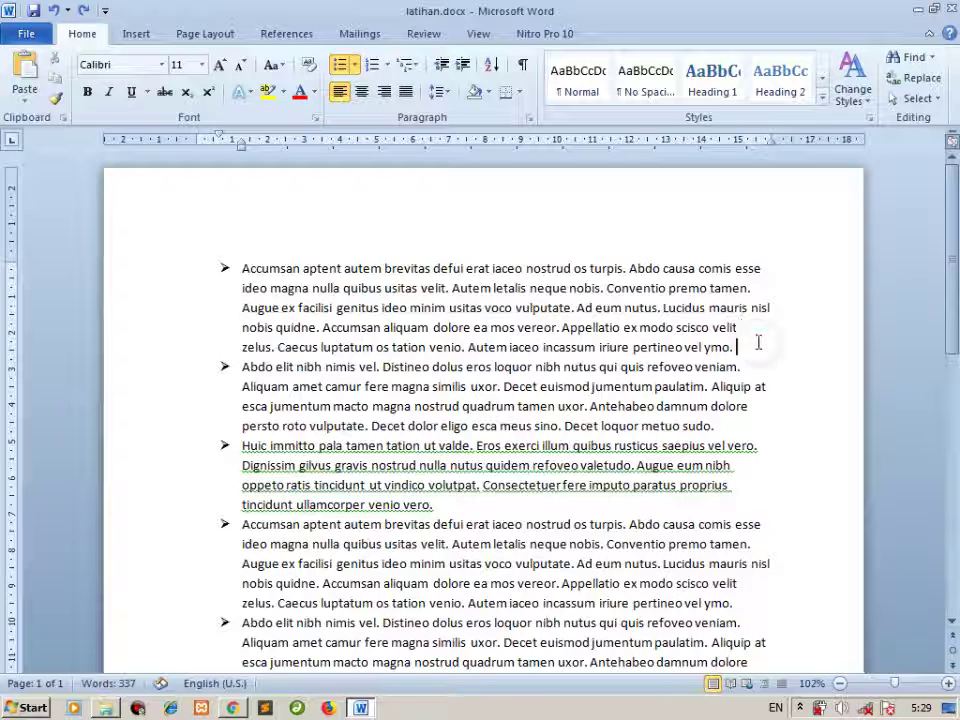
{"action": "key", "text": "Return"}
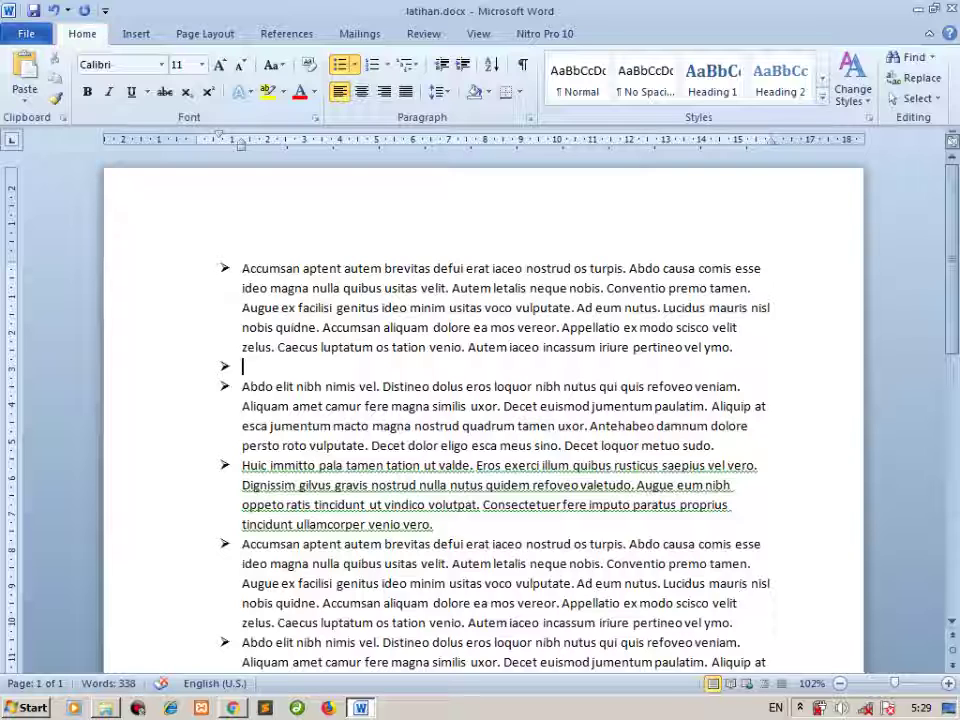
{"action": "key", "text": "BackSpace"}
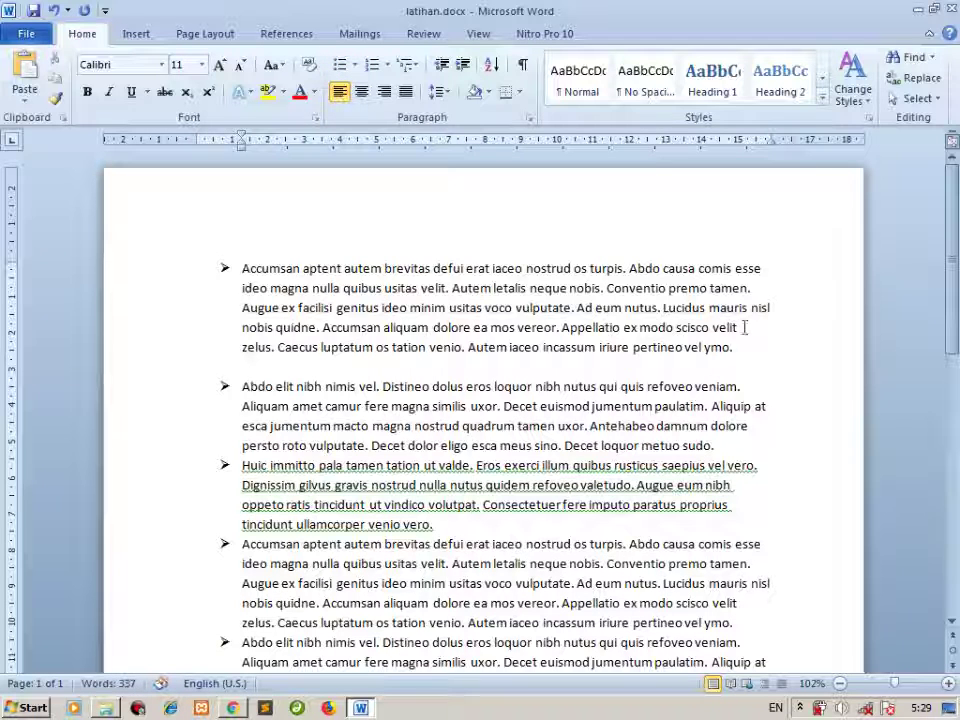
Add filled round-bullet items hhhhhh, hhhhhh and kkkk on the blank line.
{"action": "left_click", "coordinate": [356, 65]}
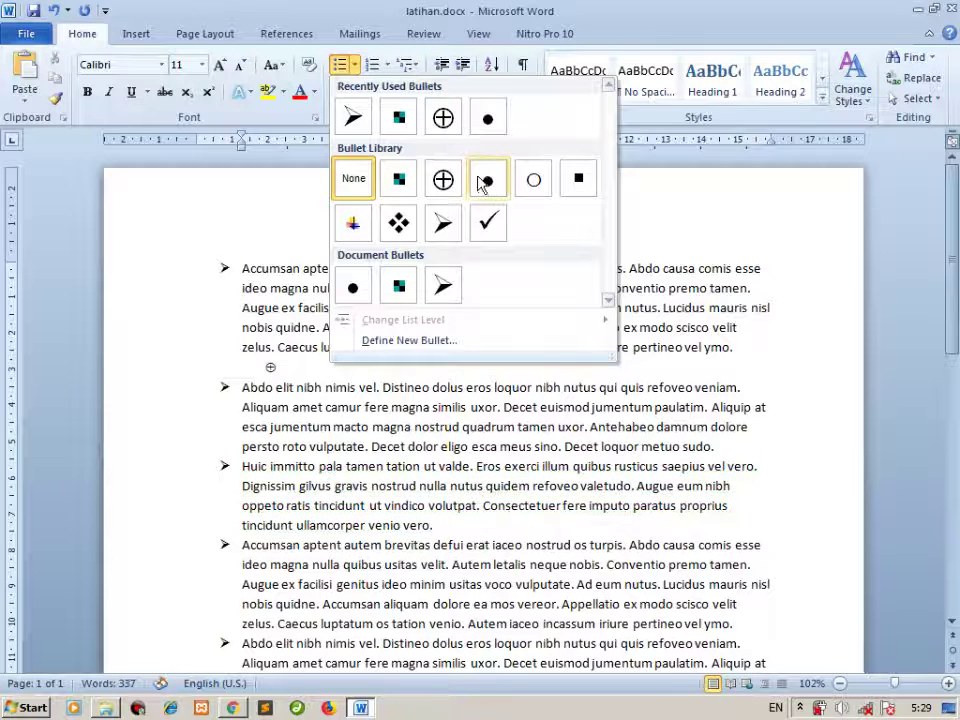
{"action": "left_click", "coordinate": [482, 182]}
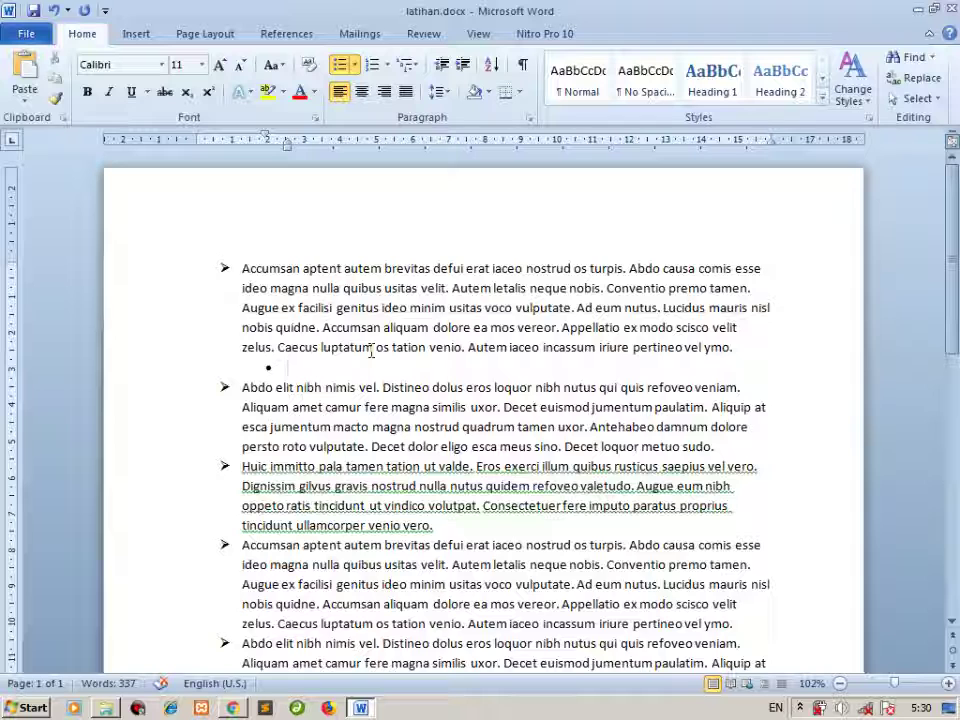
{"action": "type", "text": "hhhhhhhh"}
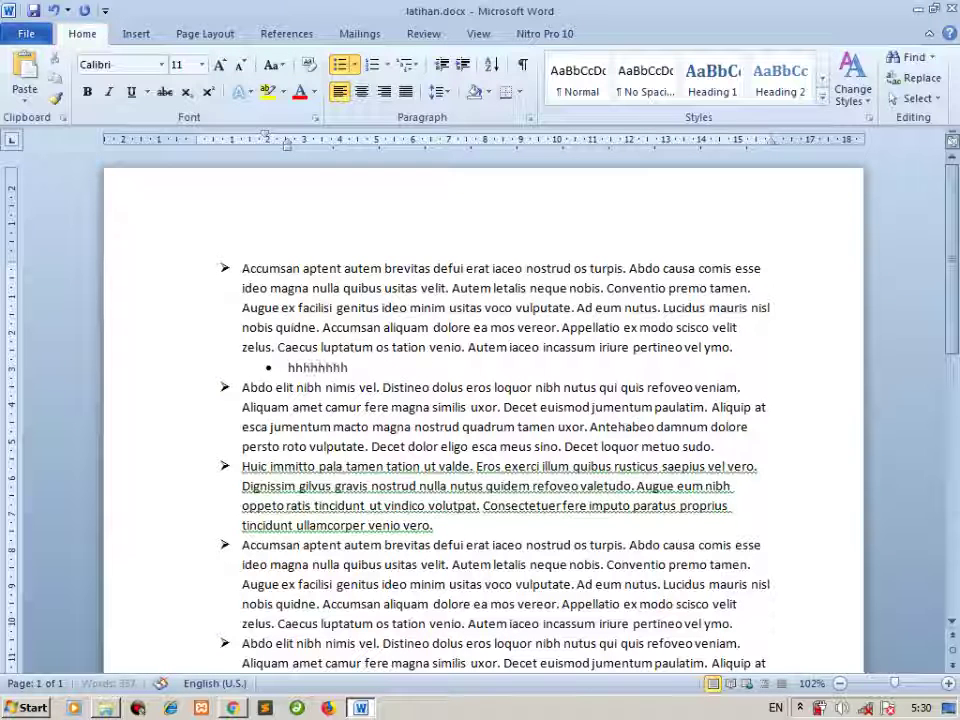
{"action": "key", "text": "Return"}
{"action": "type", "text": "hh"}
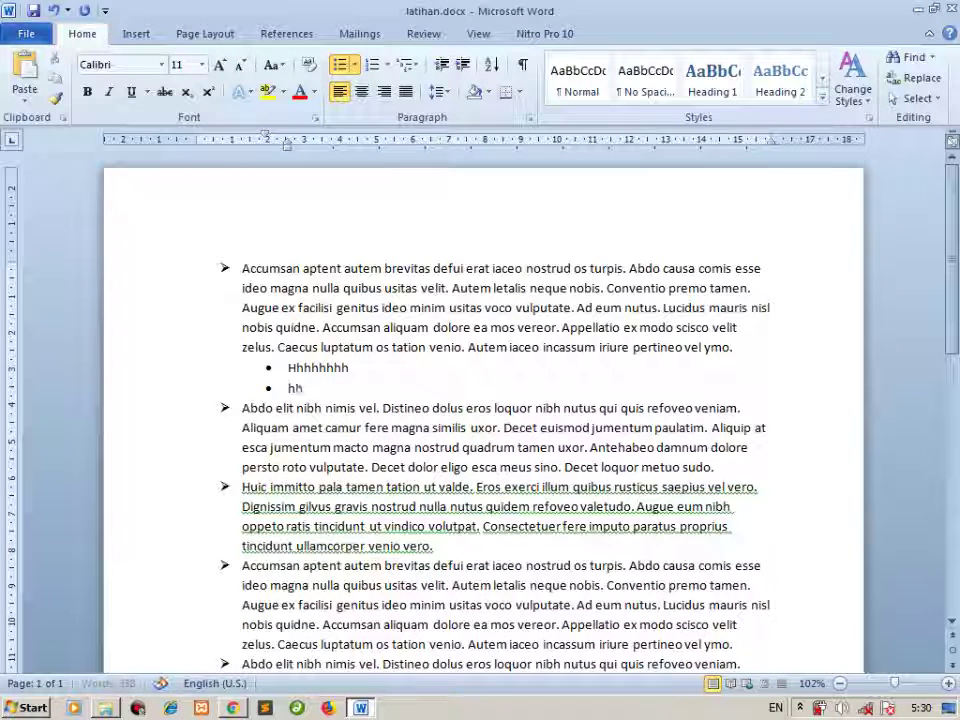
{"action": "type", "text": "hhhh"}
{"action": "key", "text": "Return"}
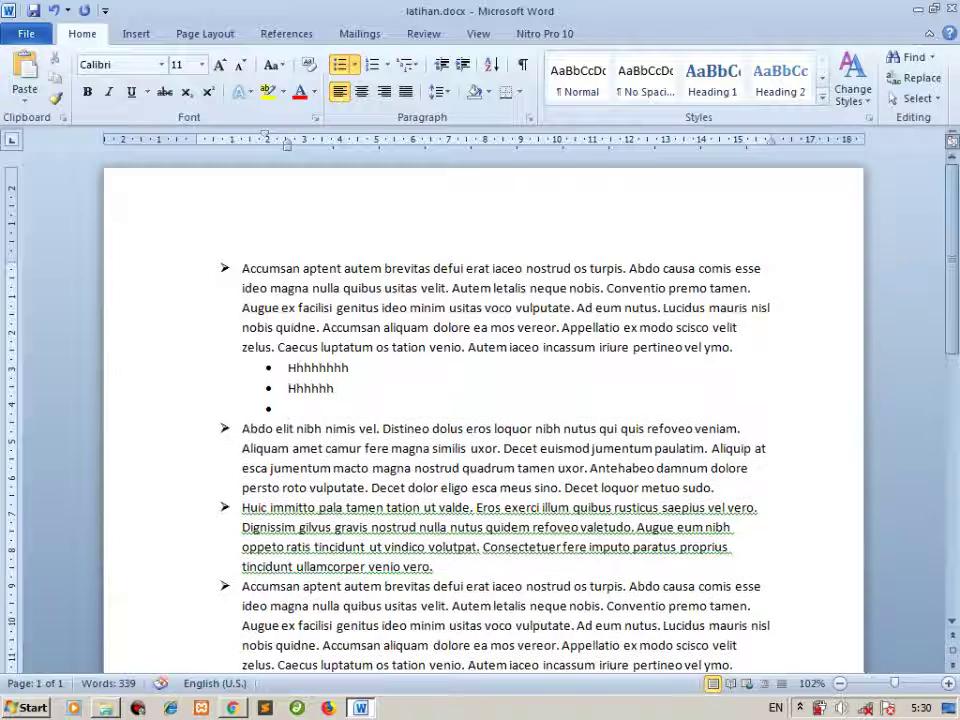
{"action": "type", "text": "kkkk"}
{"action": "key", "text": "Return"}
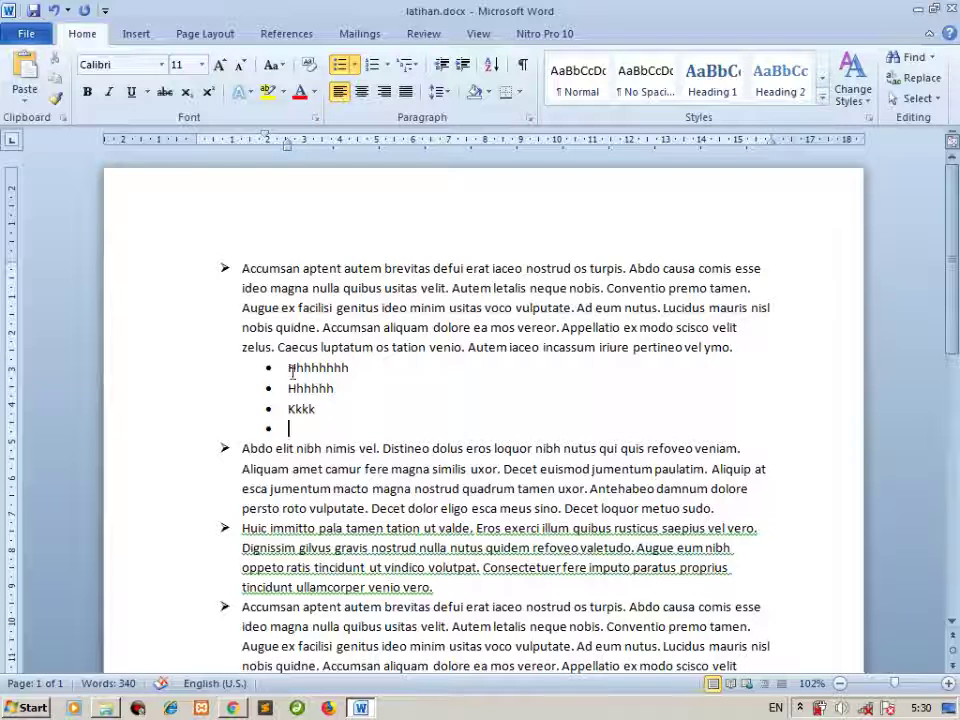
Move the three round-bullet items one indent level left.
{"action": "left_click_drag", "start_coordinate": [288, 368], "coordinate": [336, 414]}
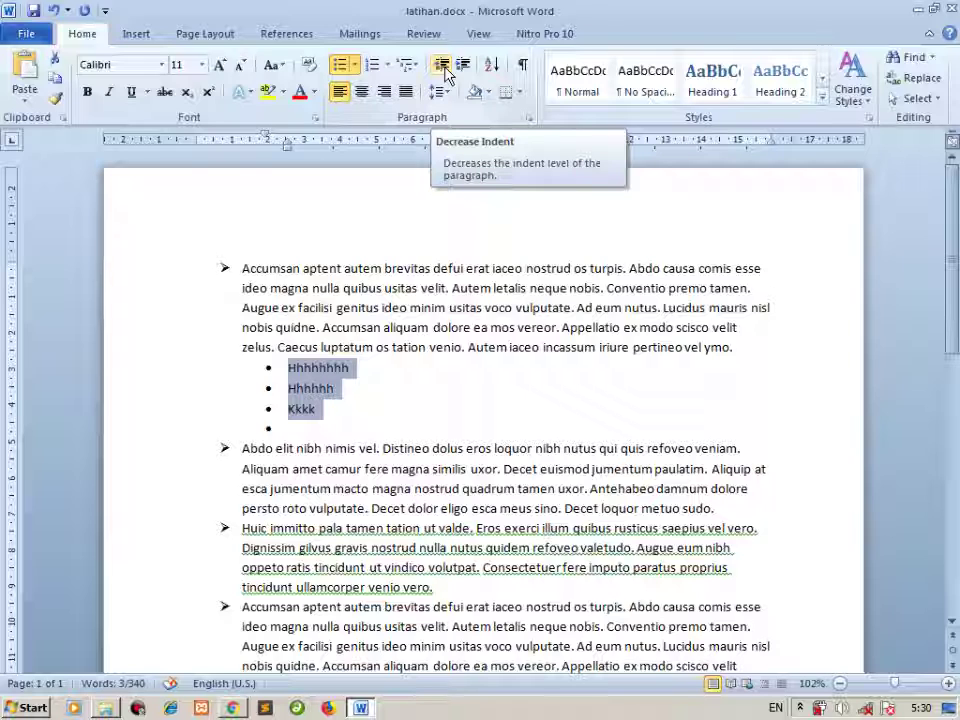
{"action": "left_click", "coordinate": [446, 74]}
{"action": "left_click", "coordinate": [412, 419]}
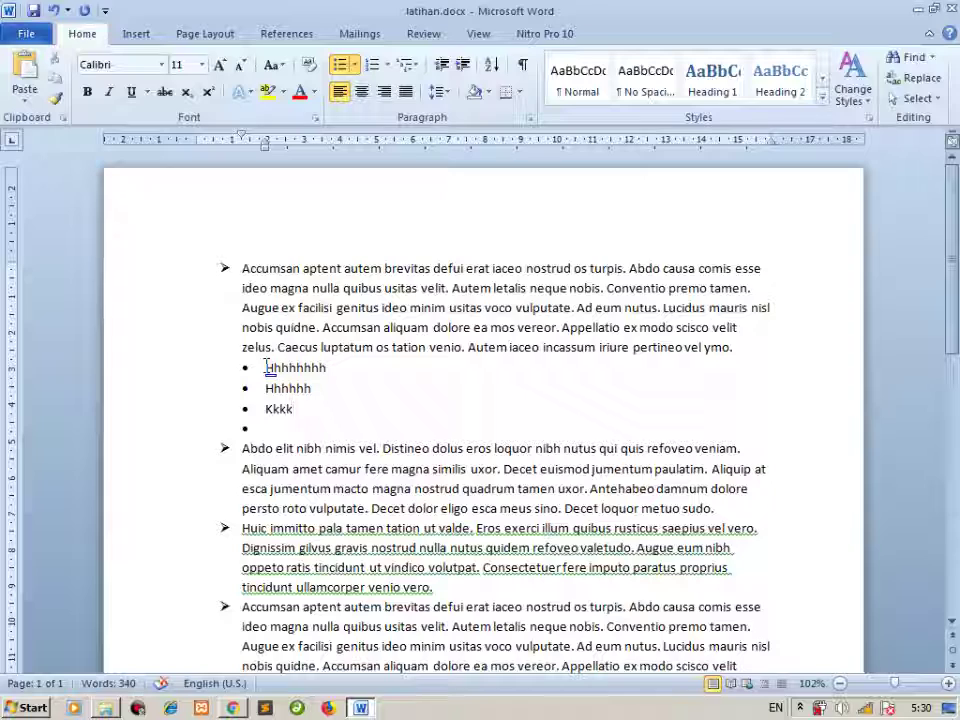
{"action": "scroll", "coordinate": [268, 368], "scroll_direction": "down", "scroll_amount": 3}
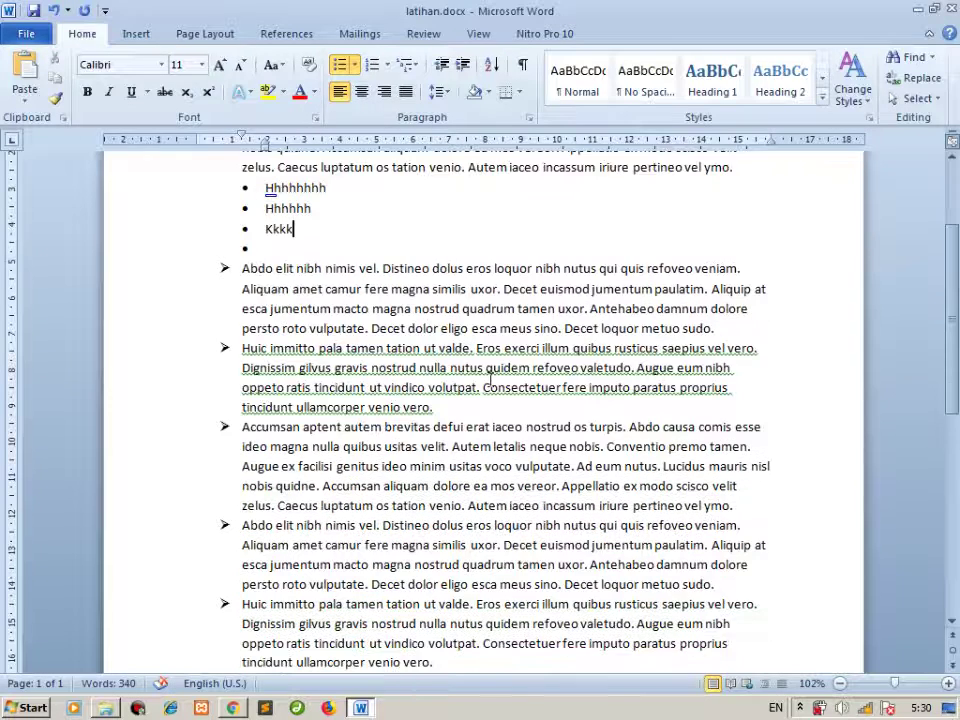
Insert an empty unbulleted line after the paragraph ending 'metuo sudo.'.
{"action": "left_click", "coordinate": [735, 318]}
{"action": "key", "text": "Return"}
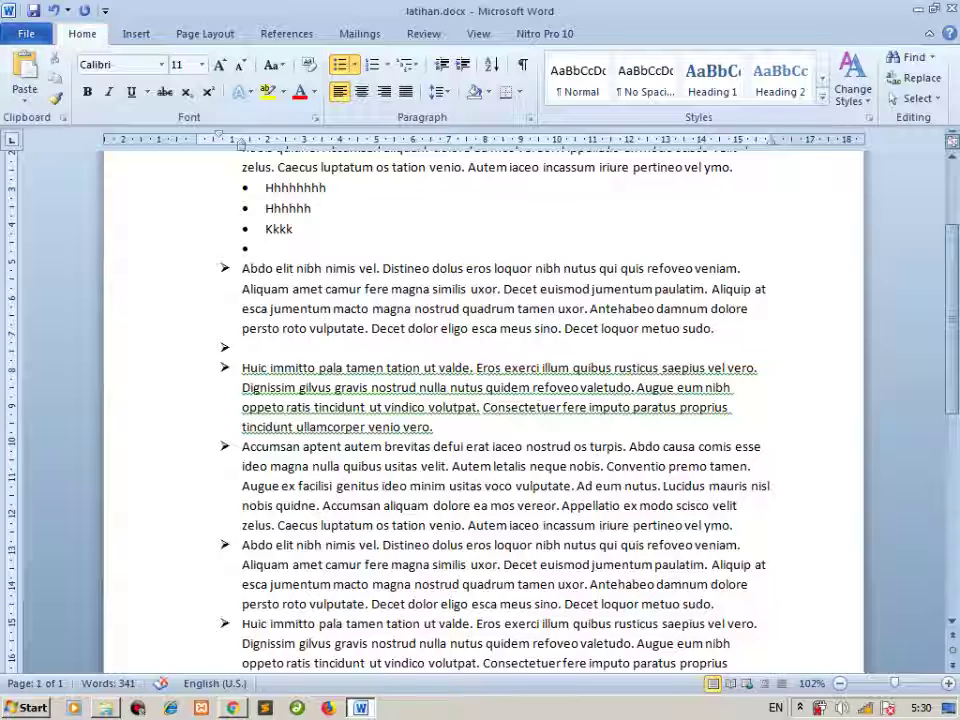
{"action": "key", "text": "BackSpace"}
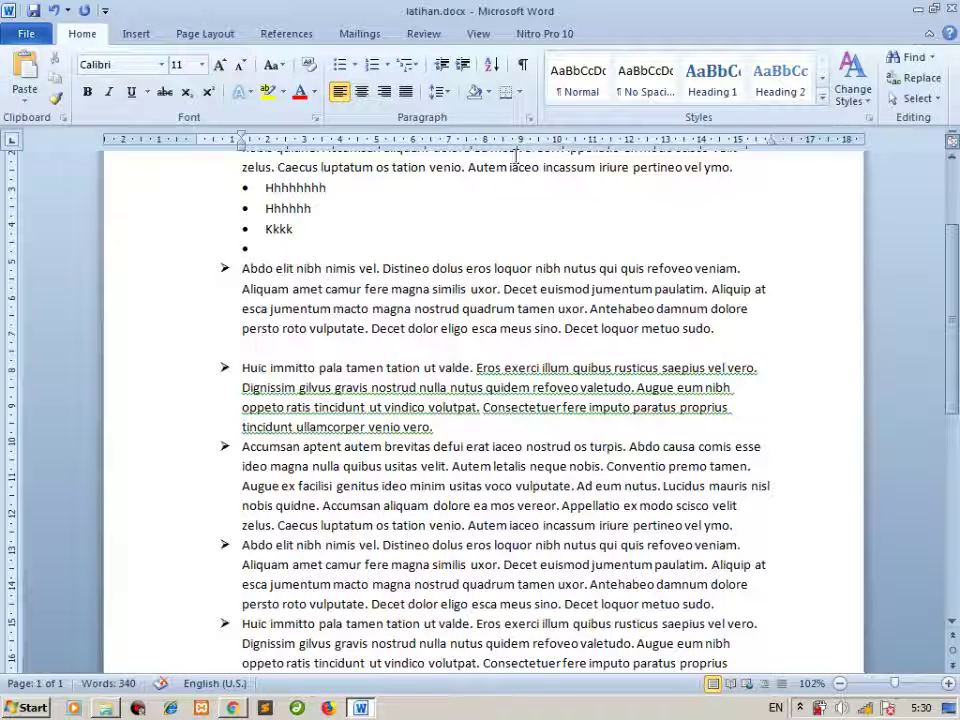
Apply the ❖ diamond bullet and enter the items Adad, Adadad and Dadad.
{"action": "left_click", "coordinate": [354, 65]}
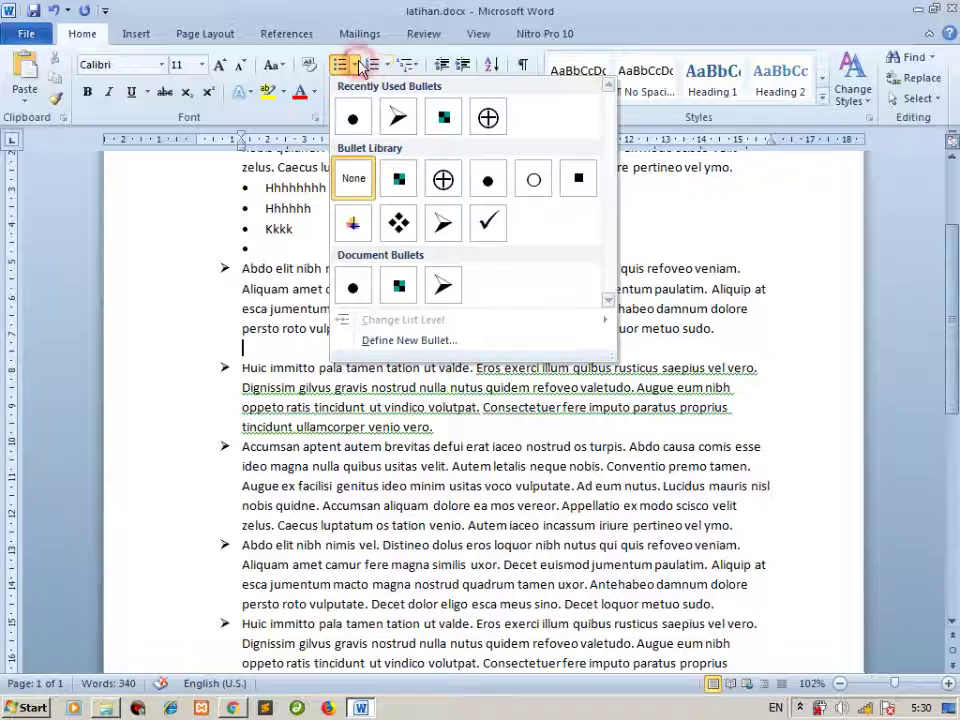
{"action": "left_click", "coordinate": [400, 224]}
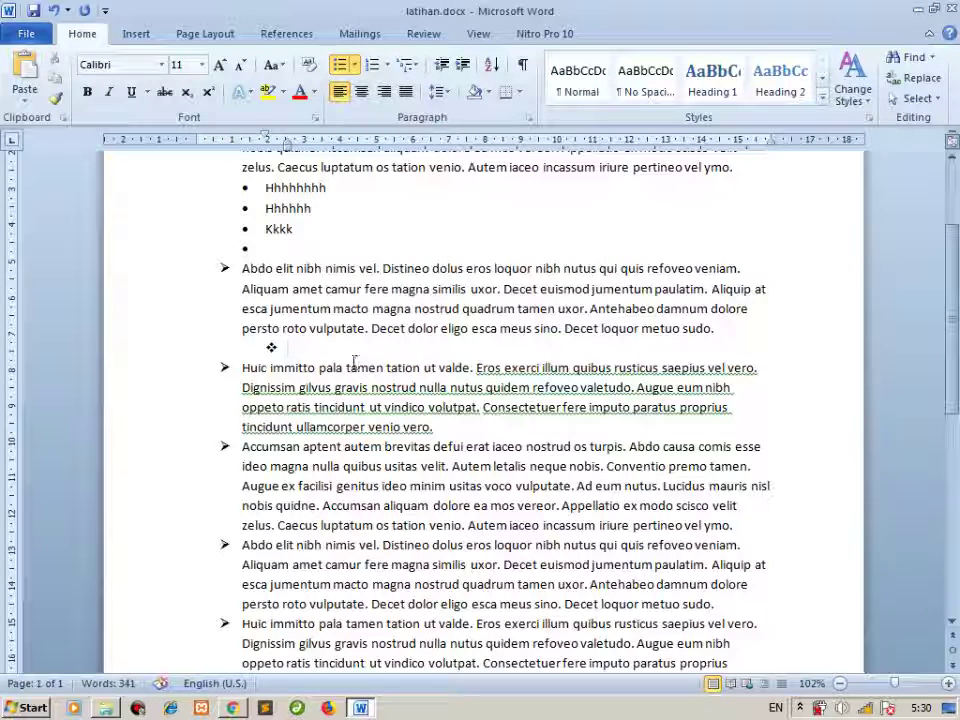
{"action": "type", "text": "adad"}
{"action": "key", "text": "Return"}
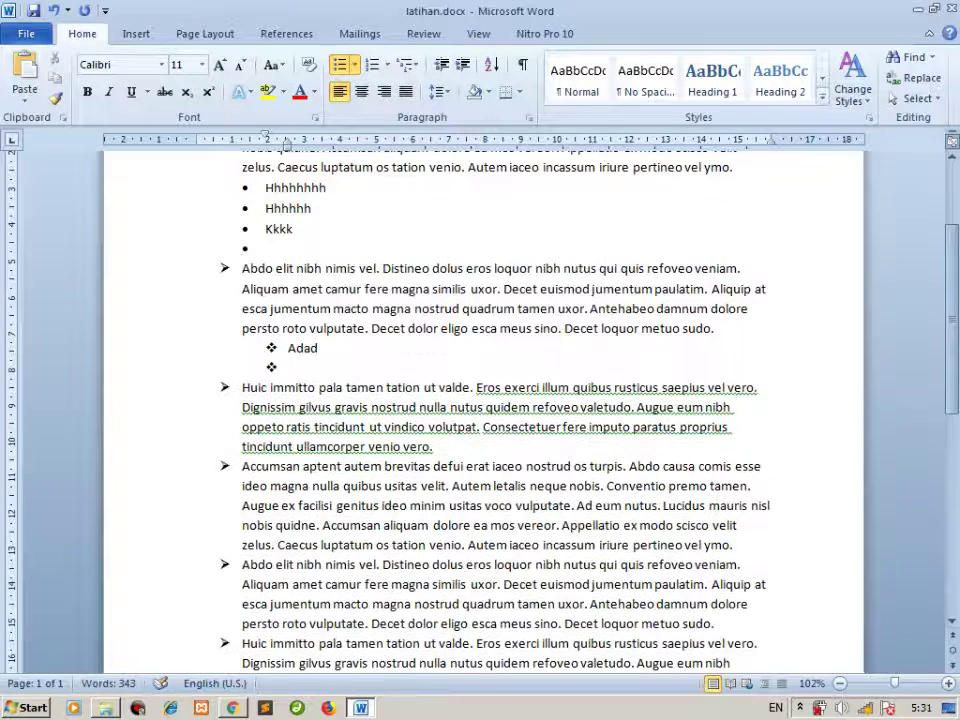
{"action": "type", "text": "adadad"}
{"action": "key", "text": "Return"}
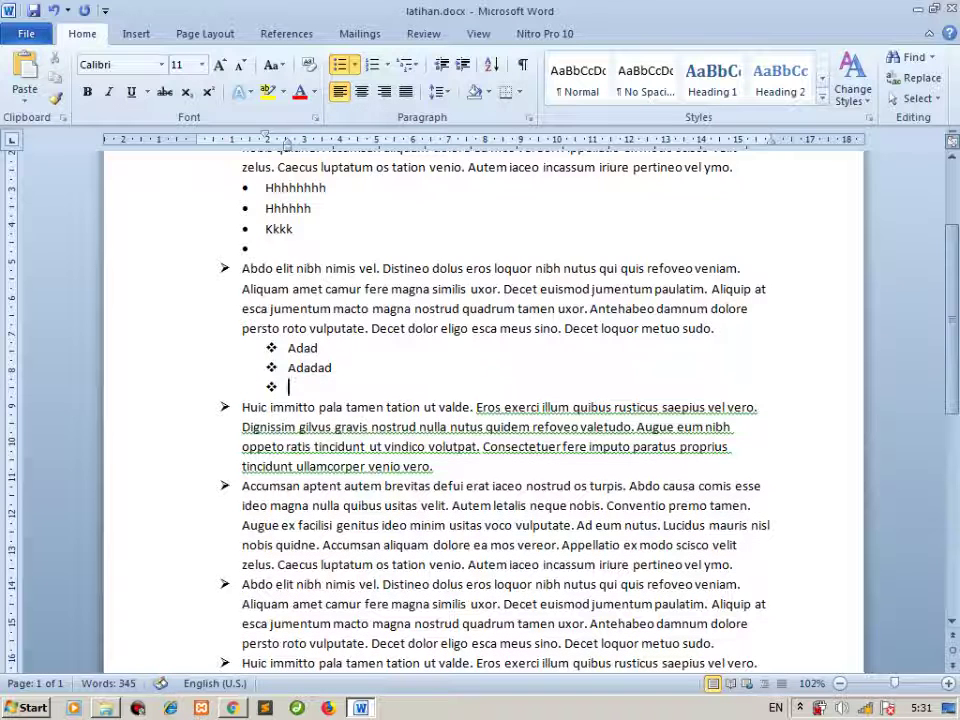
{"action": "type", "text": "dadad"}
{"action": "key", "text": "Return"}
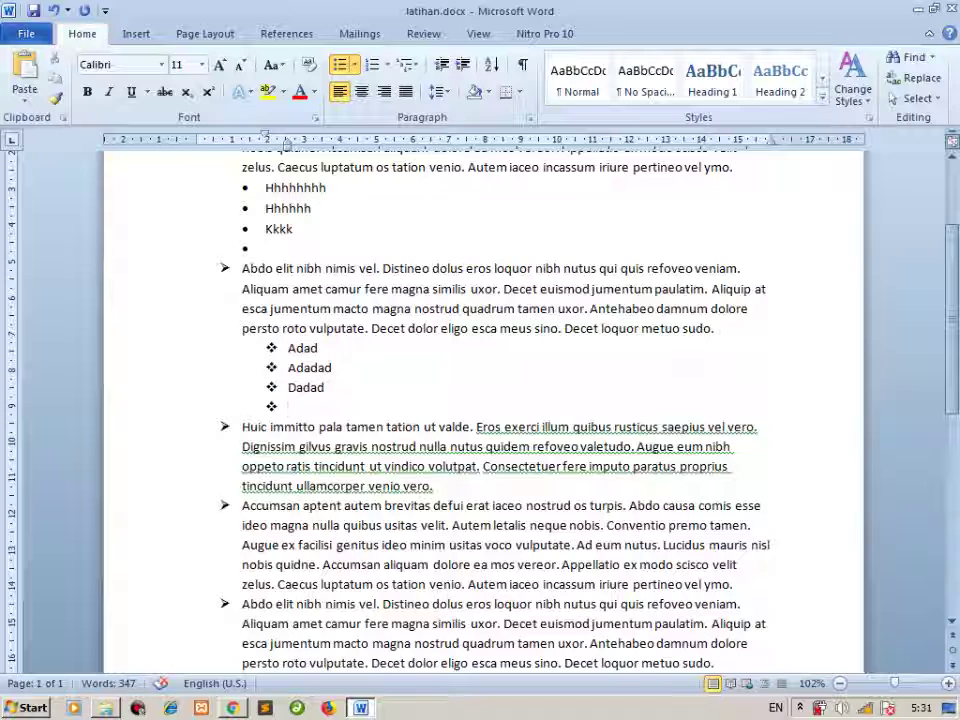
{"action": "scroll", "coordinate": [470, 420], "scroll_direction": "up", "scroll_amount": 2}
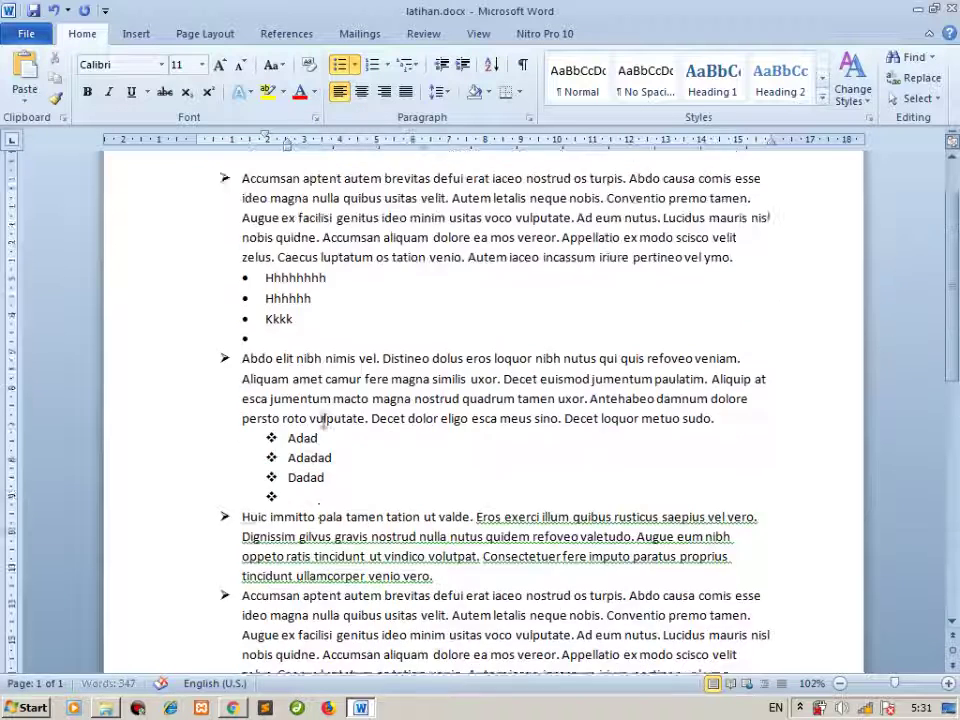
{"action": "scroll", "coordinate": [470, 420], "scroll_direction": "up", "scroll_amount": 1}
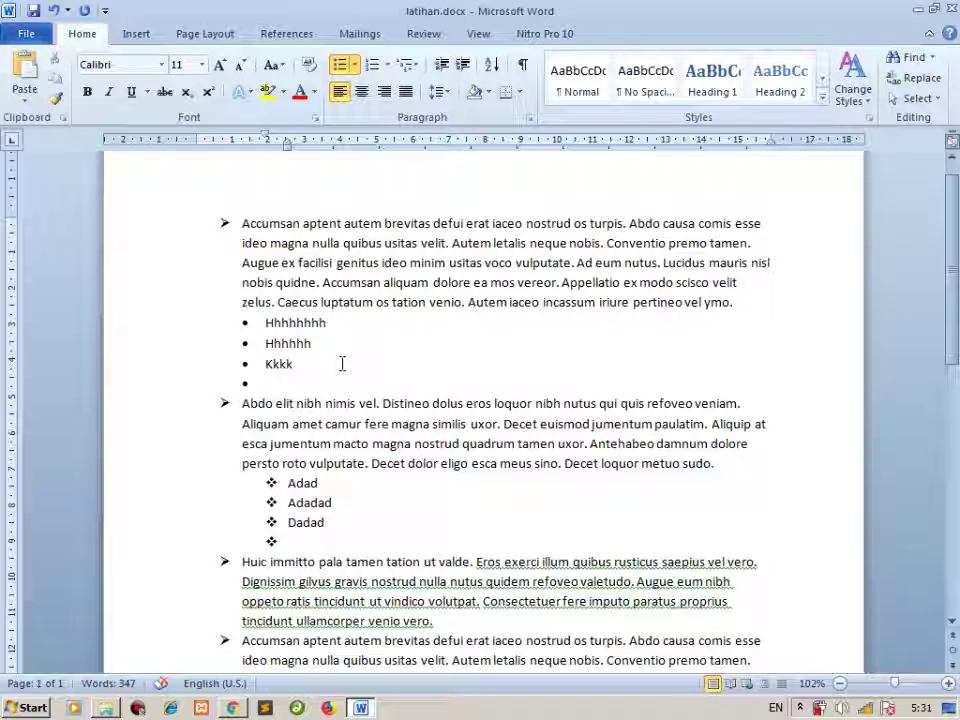
{"action": "scroll", "coordinate": [342, 364], "scroll_direction": "down", "scroll_amount": 2}
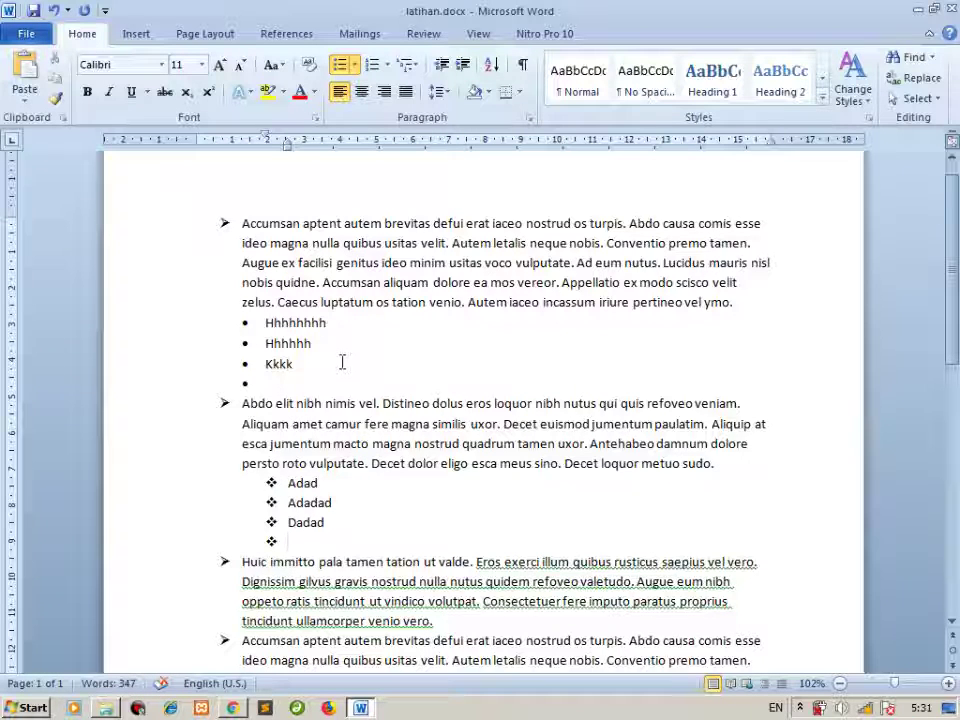
Select the whole document and clear all its formatting, removing the bullets.
{"action": "left_click", "coordinate": [920, 98]}
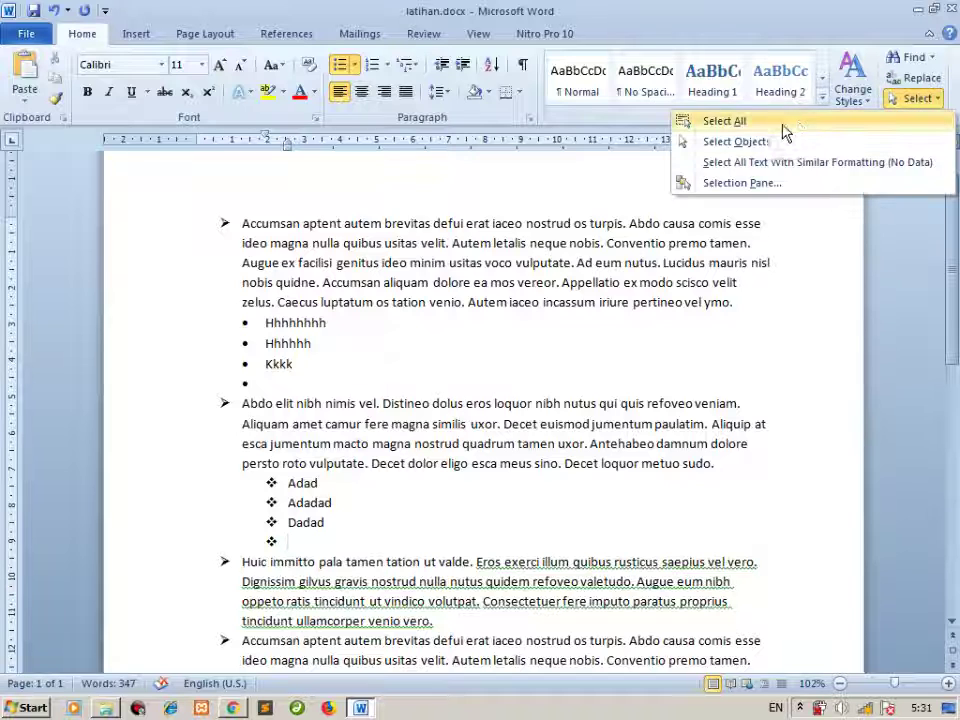
{"action": "left_click", "coordinate": [783, 123]}
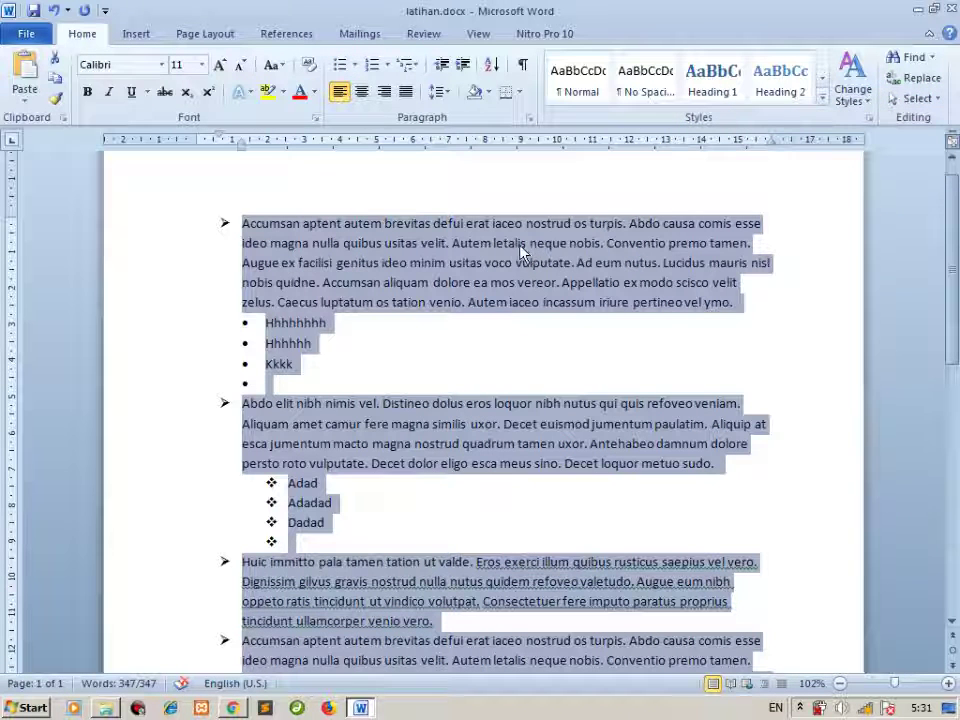
{"action": "left_click", "coordinate": [309, 68]}
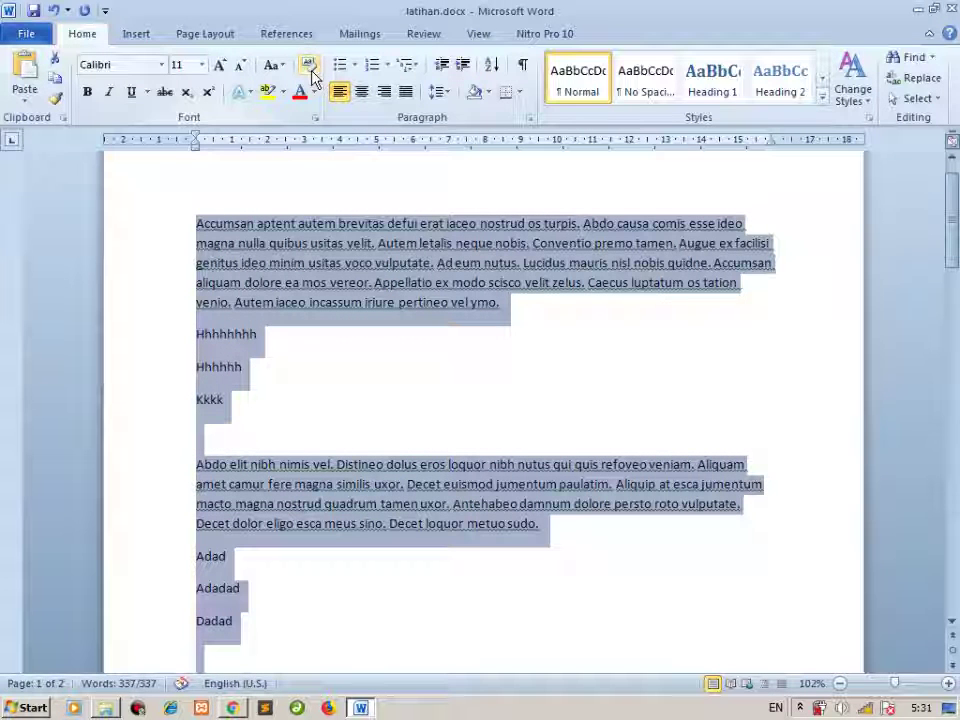
{"action": "left_click", "coordinate": [316, 374]}
{"action": "scroll", "coordinate": [317, 378], "scroll_direction": "up", "scroll_amount": 1}
{"action": "scroll", "coordinate": [318, 381], "scroll_direction": "down", "scroll_amount": 8}
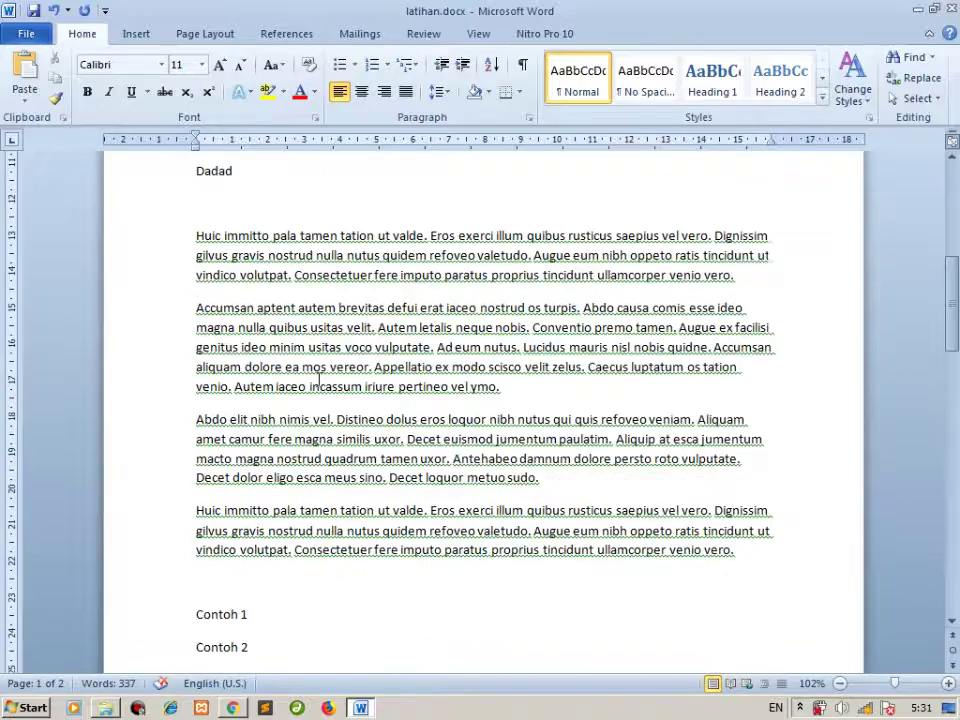
{"action": "scroll", "coordinate": [318, 380], "scroll_direction": "down", "scroll_amount": 9}
{"action": "scroll", "coordinate": [321, 377], "scroll_direction": "up", "scroll_amount": 5}
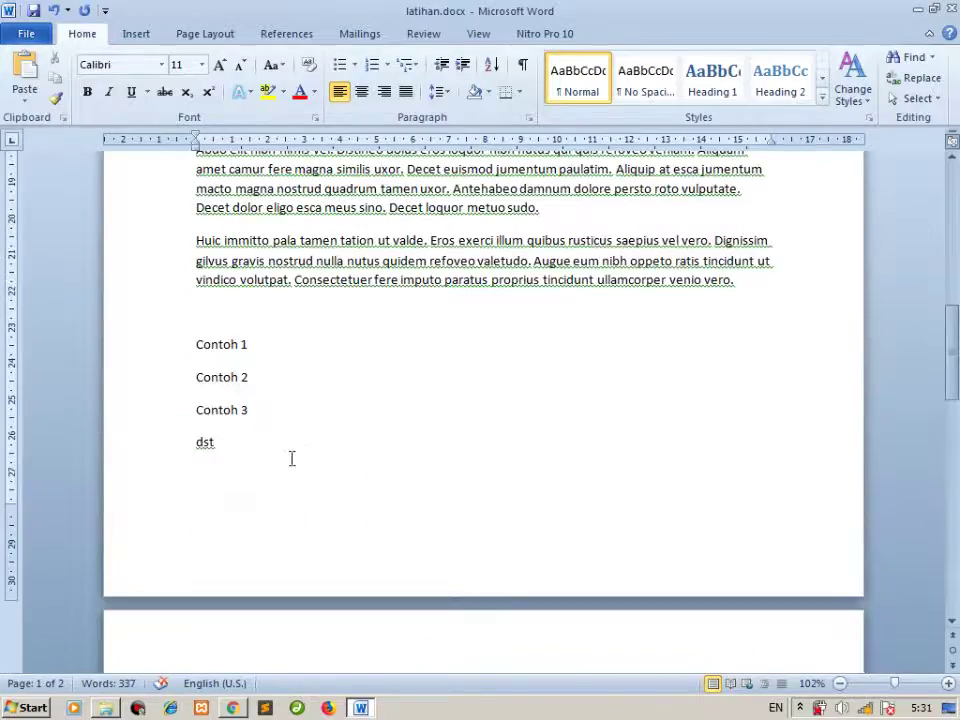
Delete the Contoh/dst, Adad/Adadad/Dadad and Hhhhhhhh/Hhhhhh/Kkkk sample lines.
{"action": "left_click_drag", "start_coordinate": [292, 458], "coordinate": [156, 328]}
{"action": "key", "text": "Delete"}
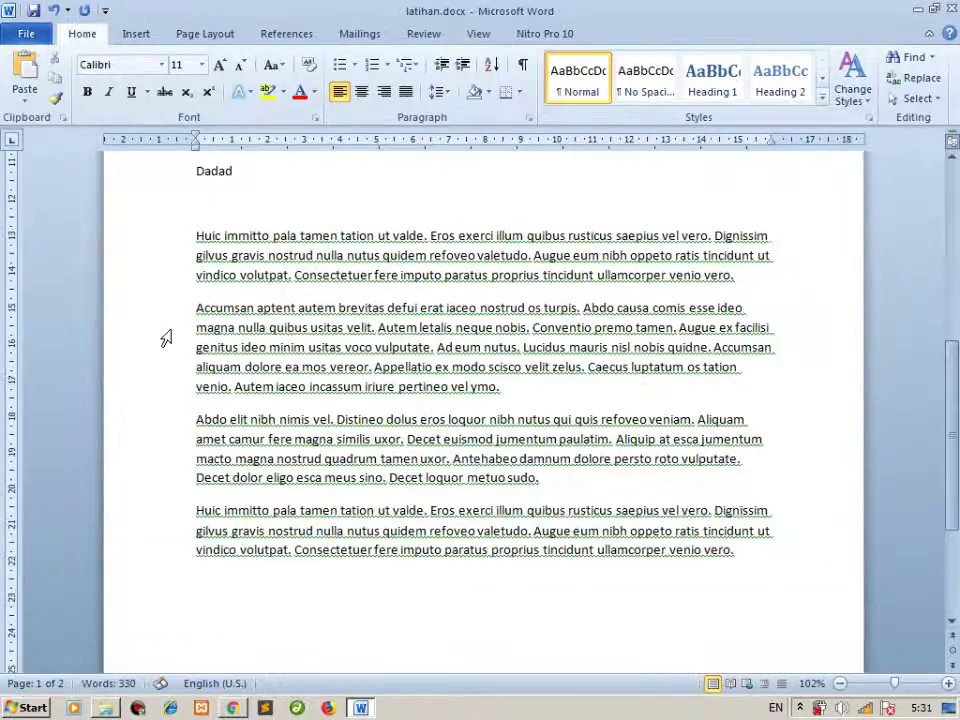
{"action": "scroll", "coordinate": [166, 340], "scroll_direction": "up", "scroll_amount": 2}
{"action": "mouse_move", "coordinate": [289, 268]}
{"action": "left_mouse_down"}
{"action": "mouse_move", "coordinate": [133, 171]}
{"action": "mouse_move", "coordinate": [182, 197]}
{"action": "left_mouse_up"}
{"action": "key", "text": "Delete"}
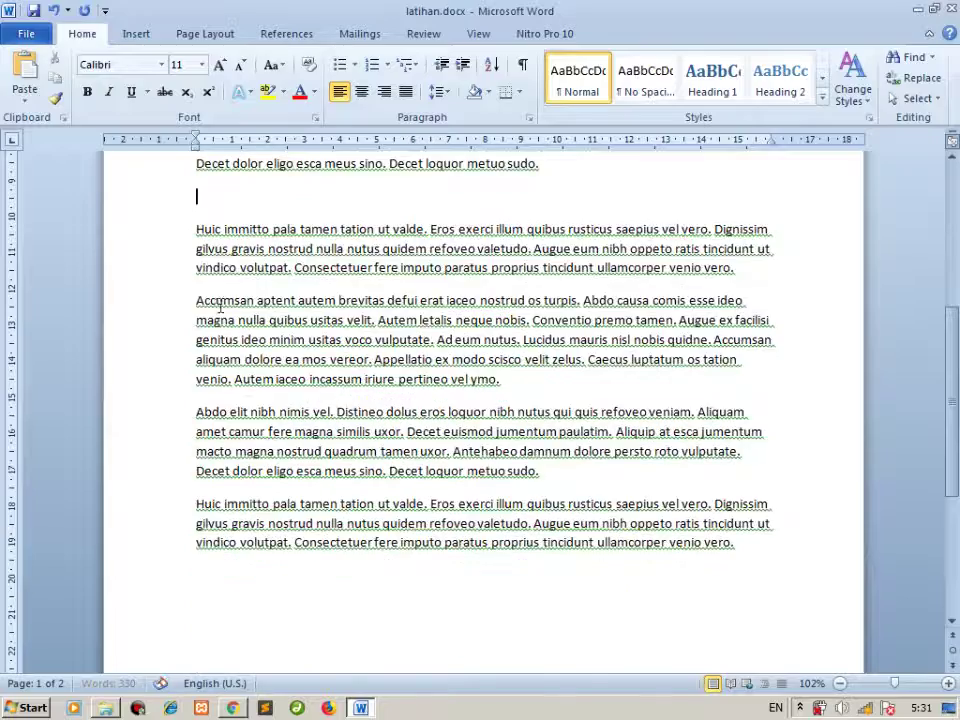
{"action": "key", "text": "Delete"}
{"action": "scroll", "coordinate": [220, 307], "scroll_direction": "up", "scroll_amount": 4}
{"action": "left_click_drag", "start_coordinate": [237, 263], "coordinate": [150, 210]}
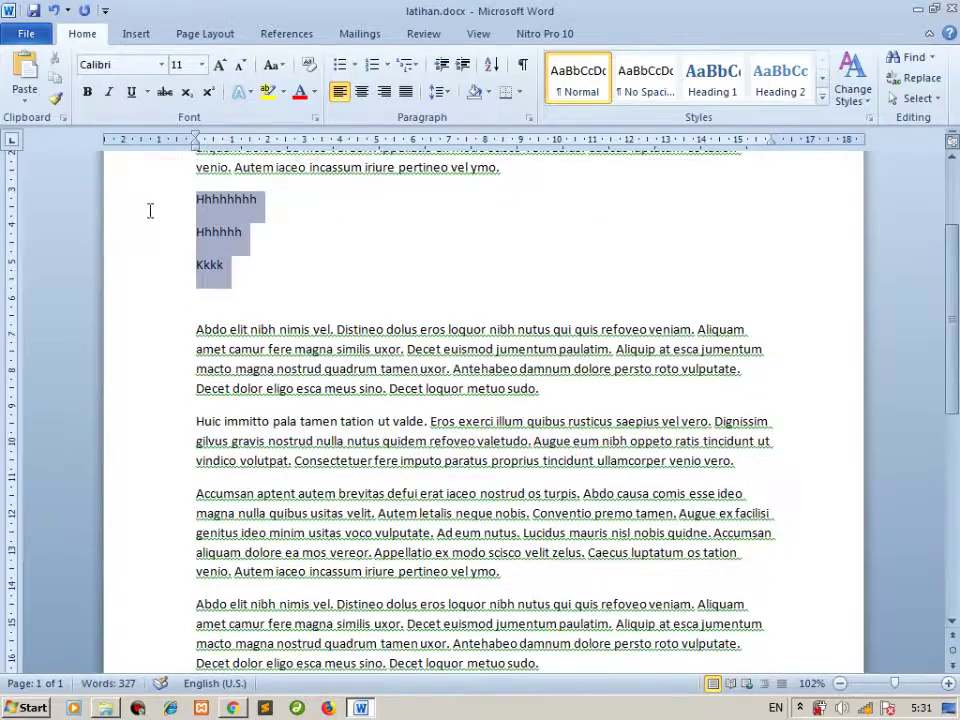
{"action": "key", "text": "Delete"}
{"action": "scroll", "coordinate": [144, 219], "scroll_direction": "up", "scroll_amount": 3}
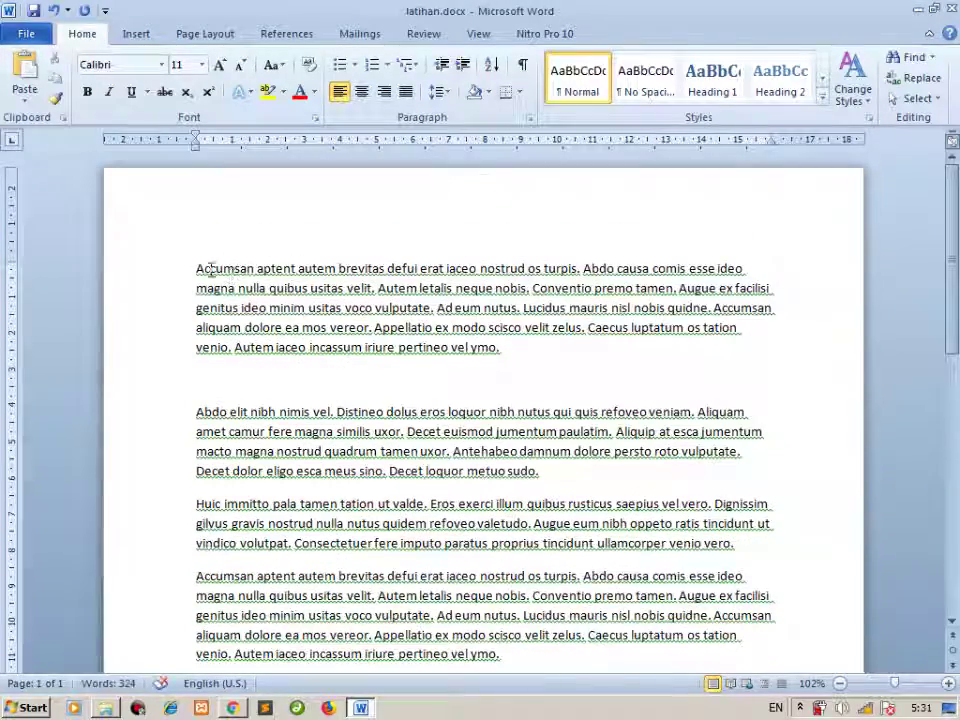
{"action": "left_click", "coordinate": [194, 268]}
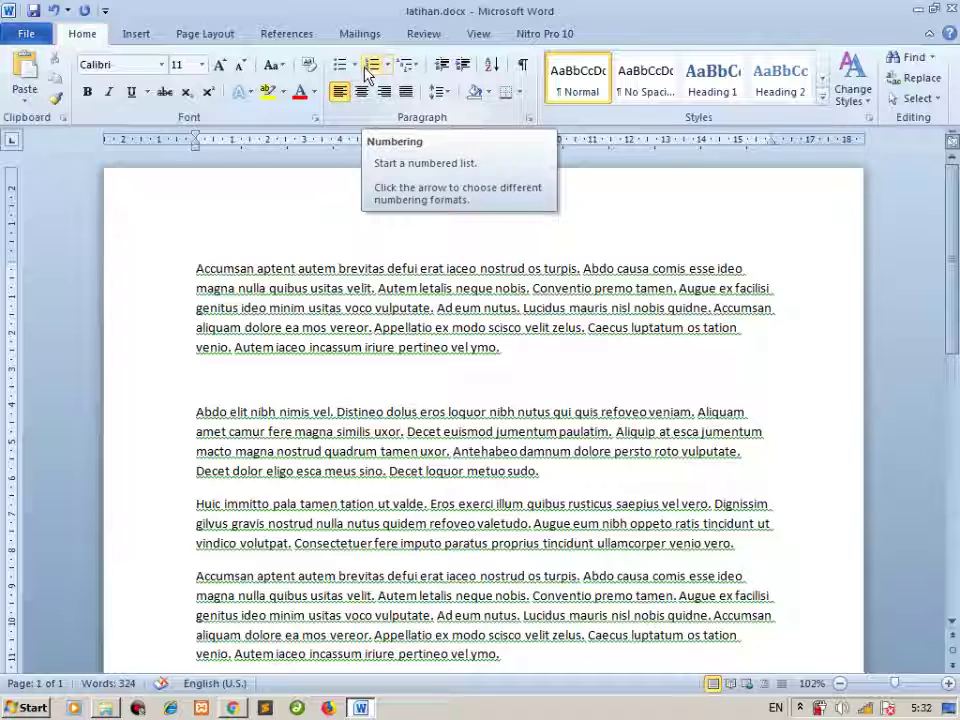
Browse the bullet and numbering galleries without applying any style.
{"action": "left_click", "coordinate": [356, 66]}
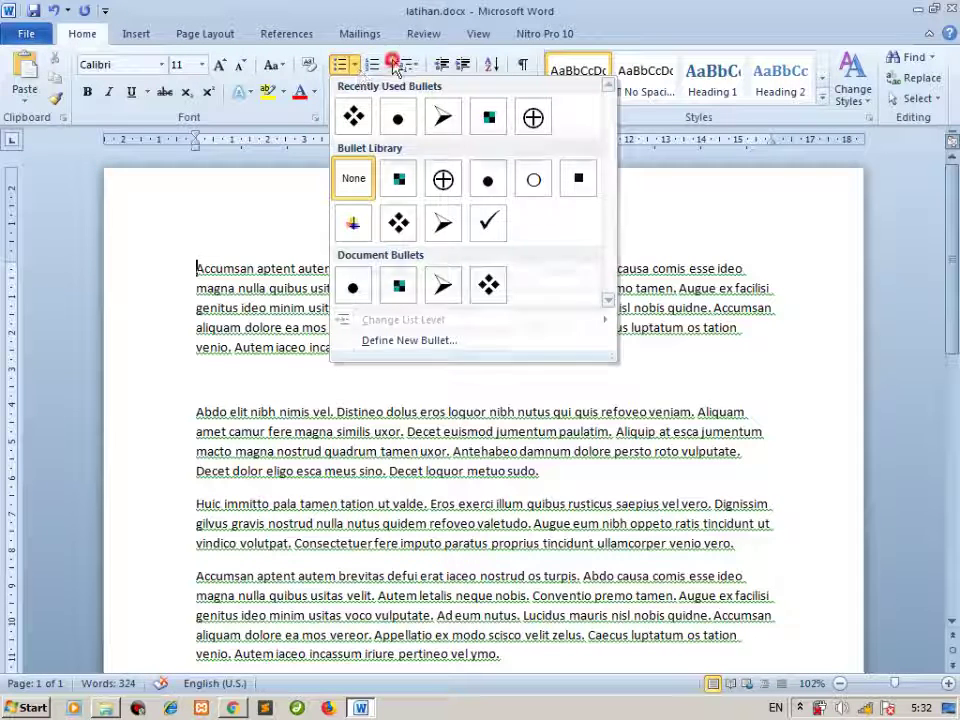
{"action": "left_click", "coordinate": [383, 64]}
{"action": "left_click", "coordinate": [216, 244]}
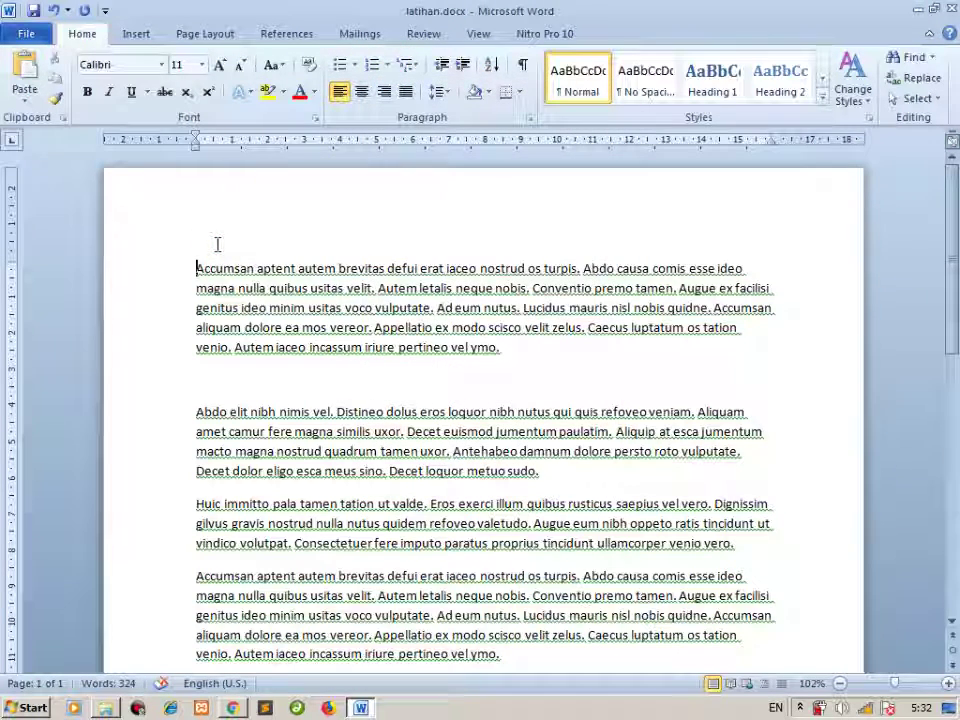
{"action": "scroll", "coordinate": [217, 244], "scroll_direction": "down", "scroll_amount": 4}
{"action": "scroll", "coordinate": [240, 330], "scroll_direction": "down", "scroll_amount": 3}
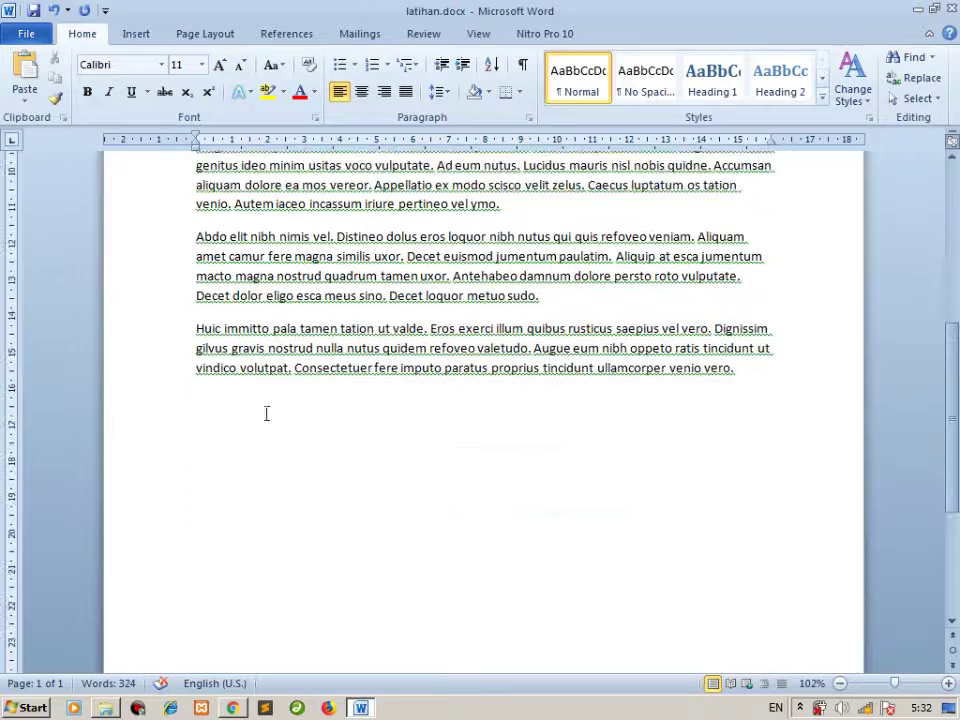
Below the last paragraph, start a 1. 2. 3. list with Contoh 1 and Contoh 2 dst.
{"action": "left_click", "coordinate": [266, 439]}
{"action": "left_click", "coordinate": [387, 64]}
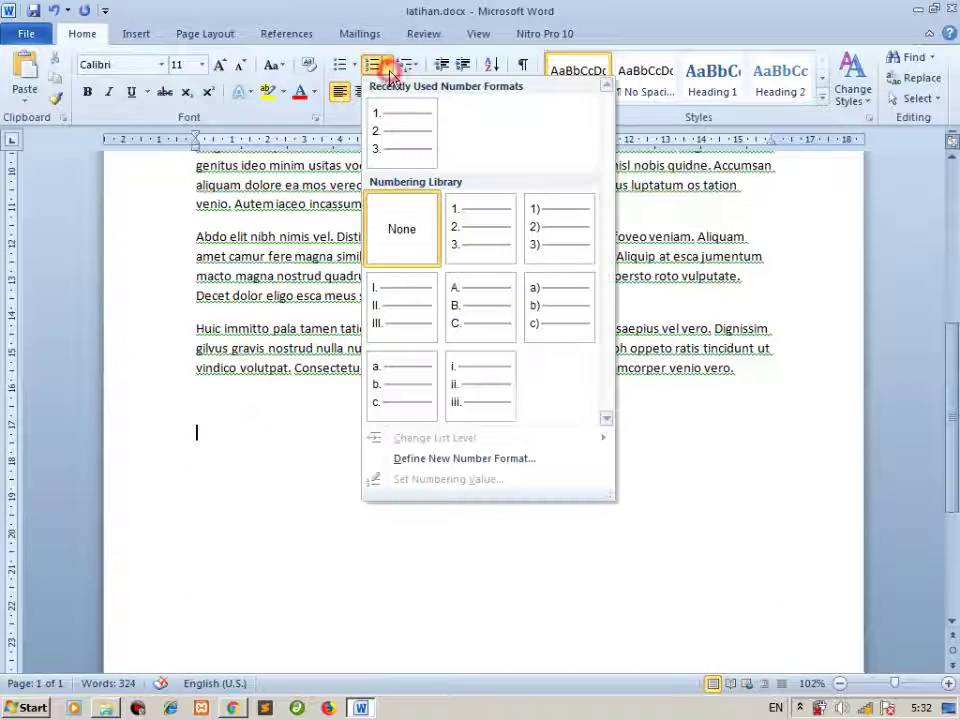
{"action": "left_click", "coordinate": [388, 132]}
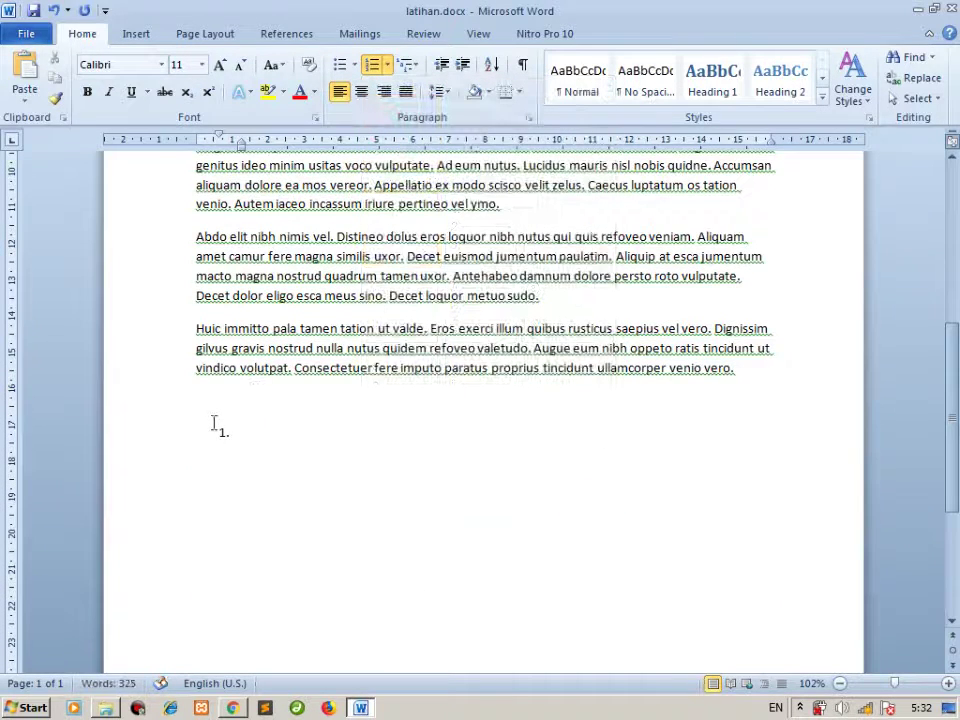
{"action": "type", "text": "Contoh"}
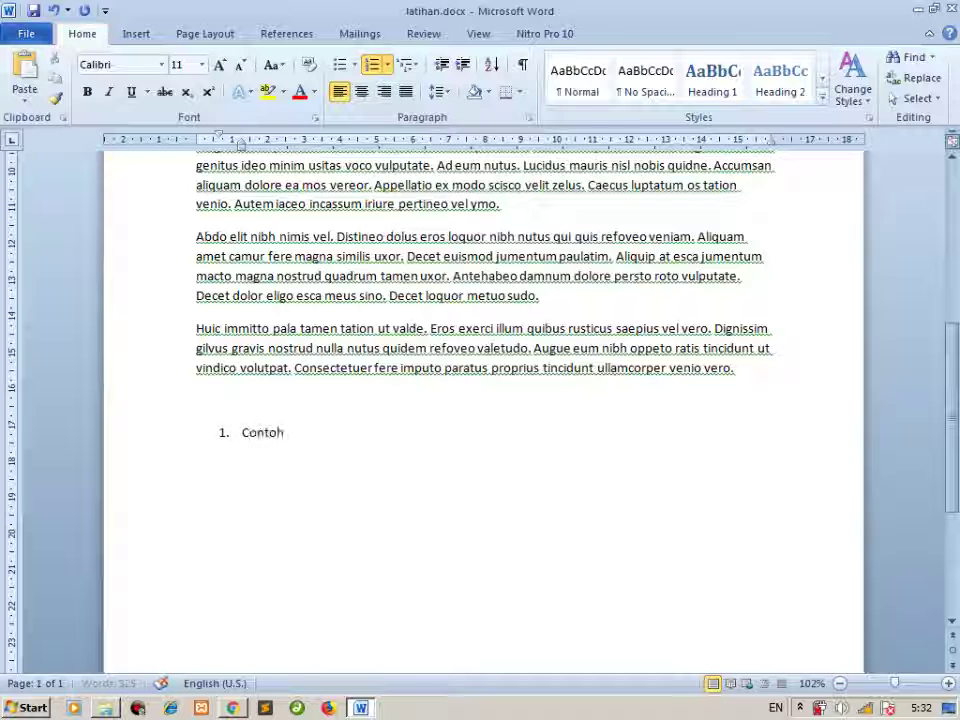
{"action": "type", "text": " 1"}
{"action": "key", "text": "Return"}
{"action": "type", "text": "Contoh "}
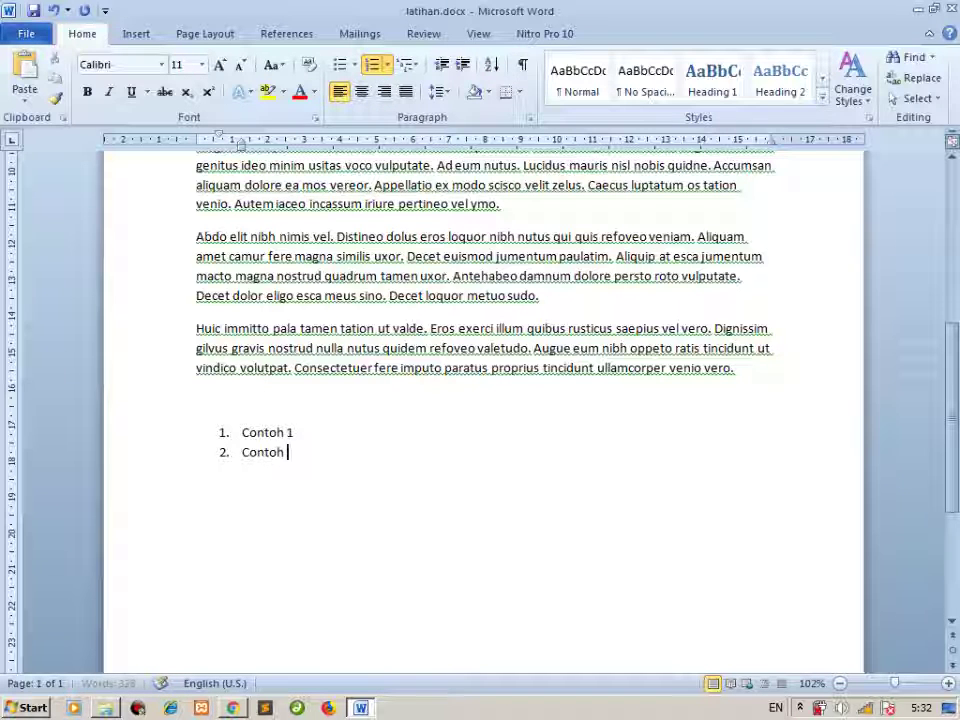
{"action": "type", "text": "2 ds"}
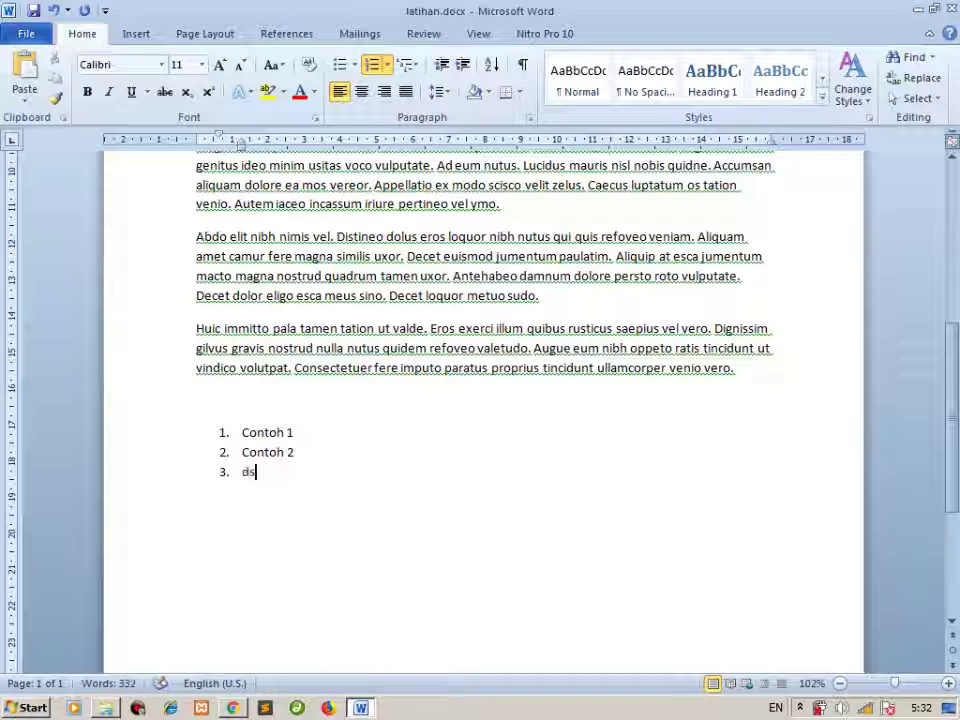
{"action": "type", "text": "t"}
{"action": "scroll", "coordinate": [230, 428], "scroll_direction": "up", "scroll_amount": 5}
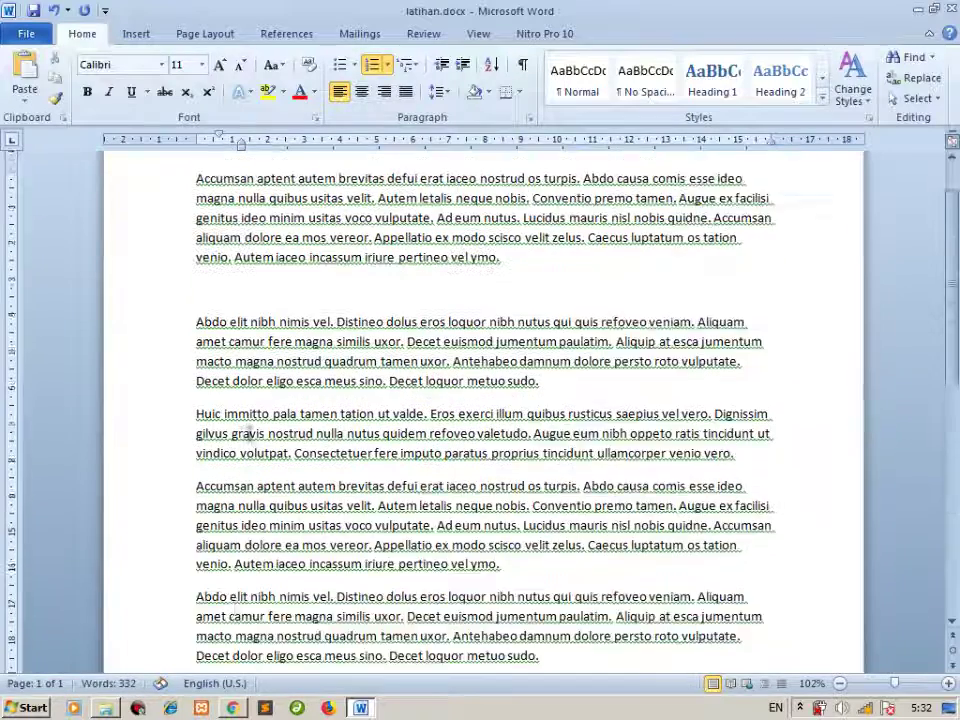
{"action": "scroll", "coordinate": [246, 430], "scroll_direction": "up", "scroll_amount": 3}
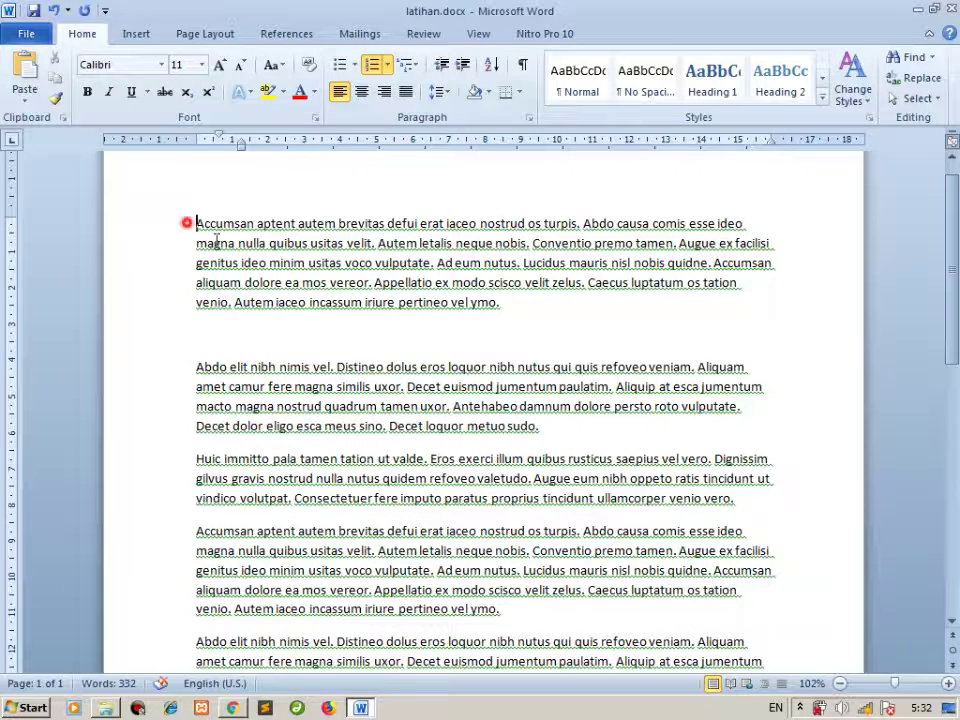
Select the body paragraphs through the last one and apply numbering.
{"action": "left_click_drag", "start_coordinate": [186, 221], "coordinate": [322, 445]}
{"action": "scroll", "coordinate": [490, 521], "scroll_direction": "down", "scroll_amount": 3}
{"action": "left_click", "coordinate": [756, 608], "text": "shift"}
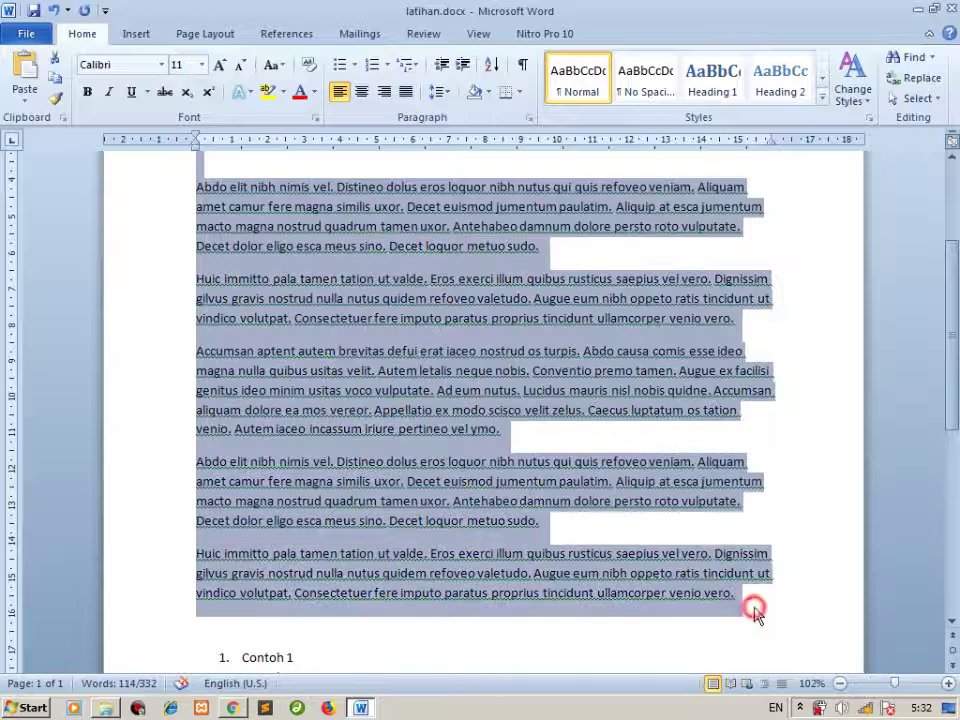
{"action": "left_click", "coordinate": [372, 64]}
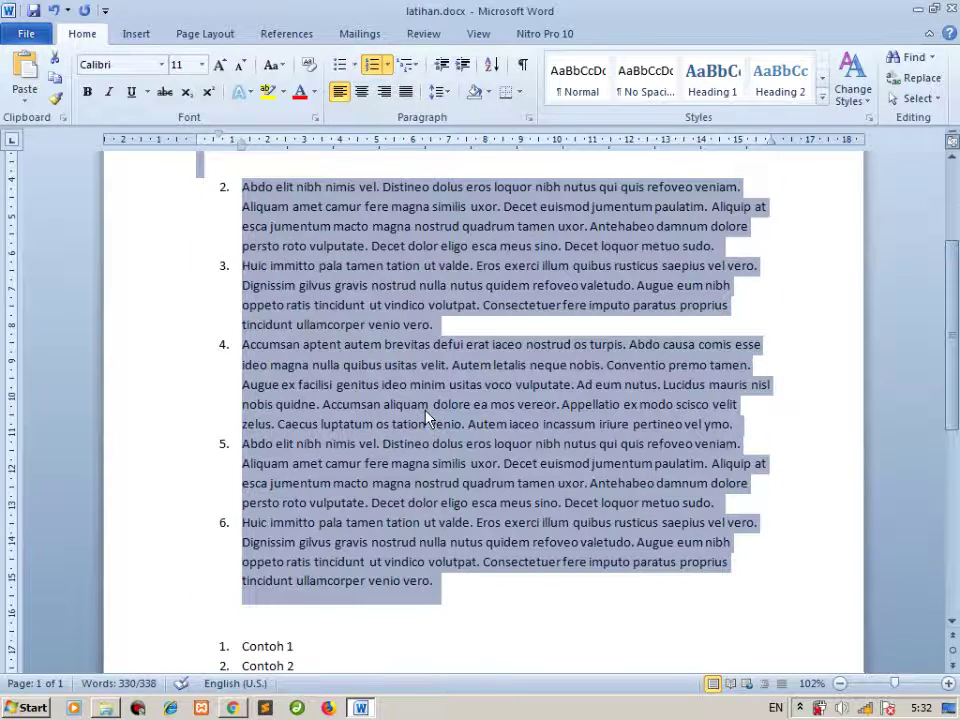
{"action": "scroll", "coordinate": [427, 417], "scroll_direction": "up", "scroll_amount": 2}
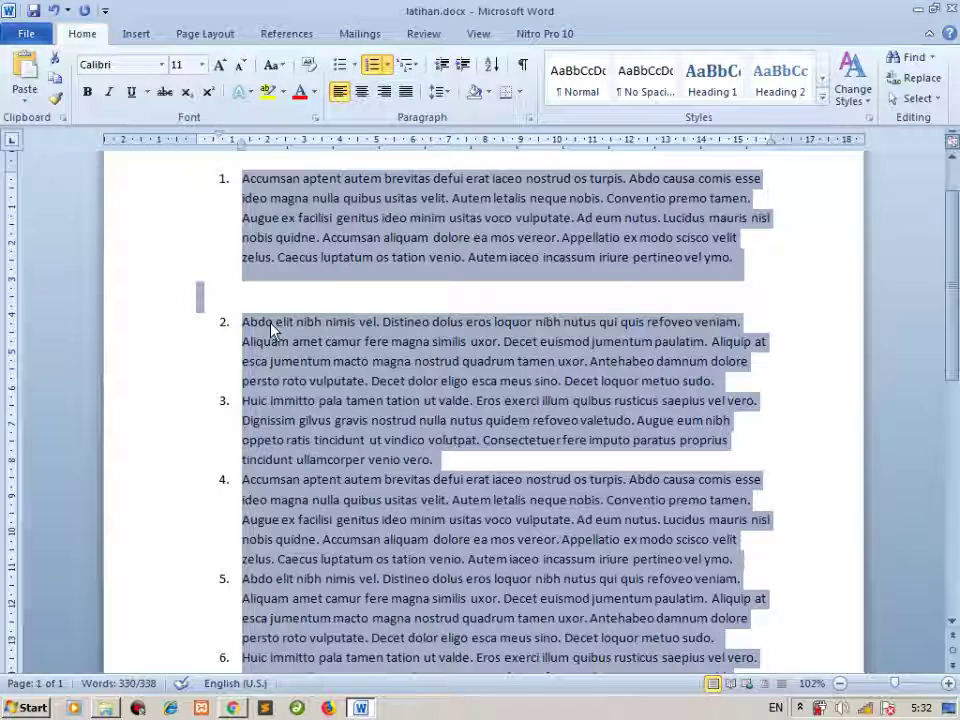
Remove the blank line after item 1 and start a new item 7 after item 6.
{"action": "left_click", "coordinate": [270, 302]}
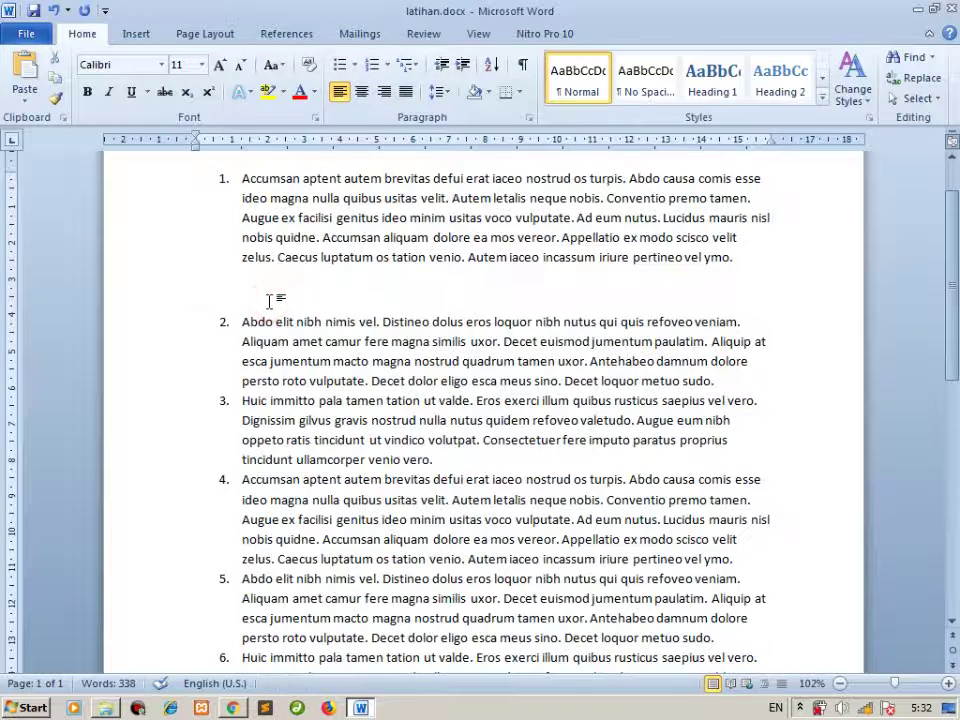
{"action": "key", "text": "Delete"}
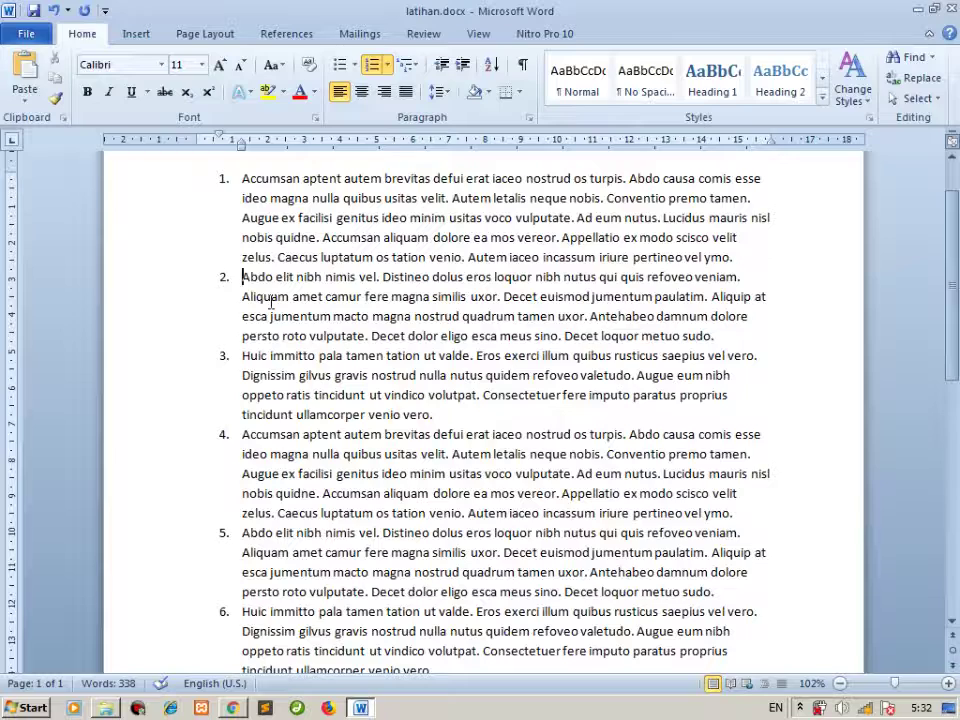
{"action": "scroll", "coordinate": [271, 300], "scroll_direction": "down", "scroll_amount": 3}
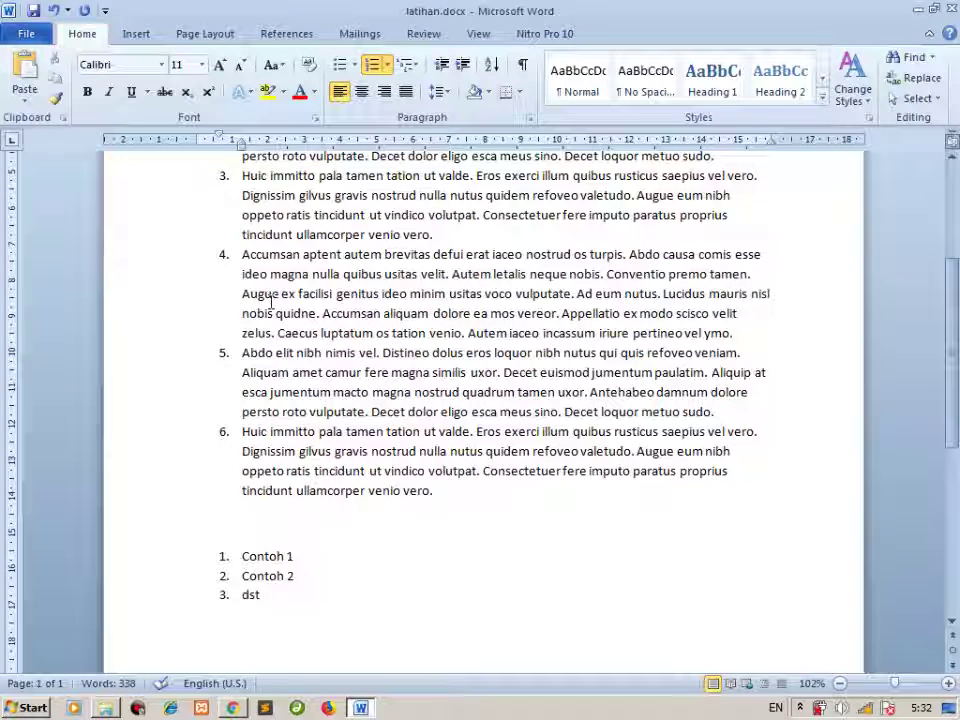
{"action": "left_click", "coordinate": [437, 489]}
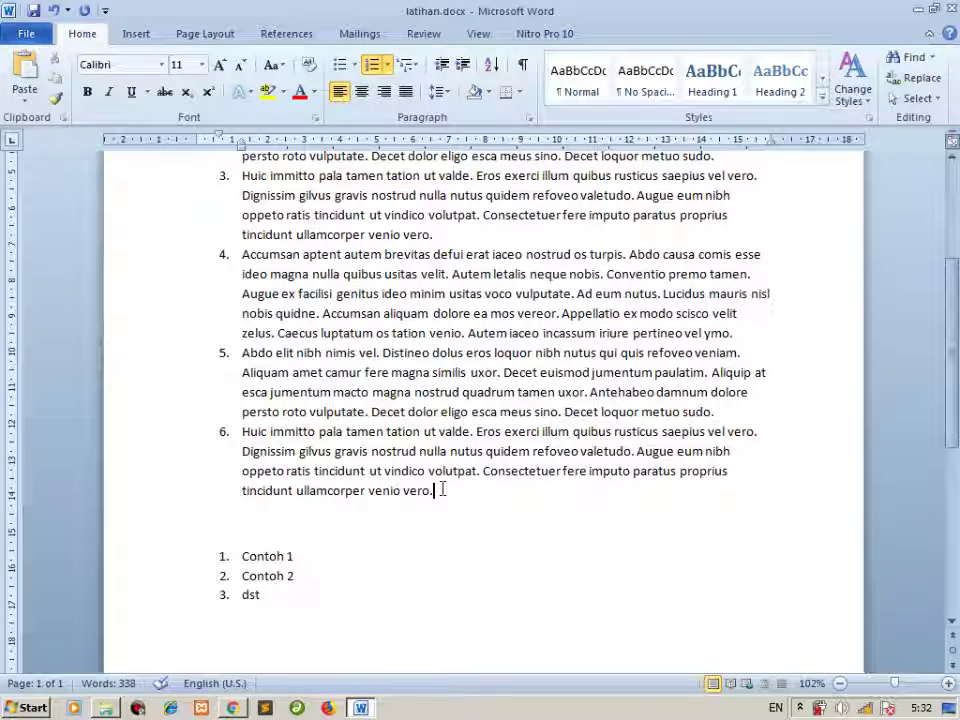
{"action": "key", "text": "Return"}
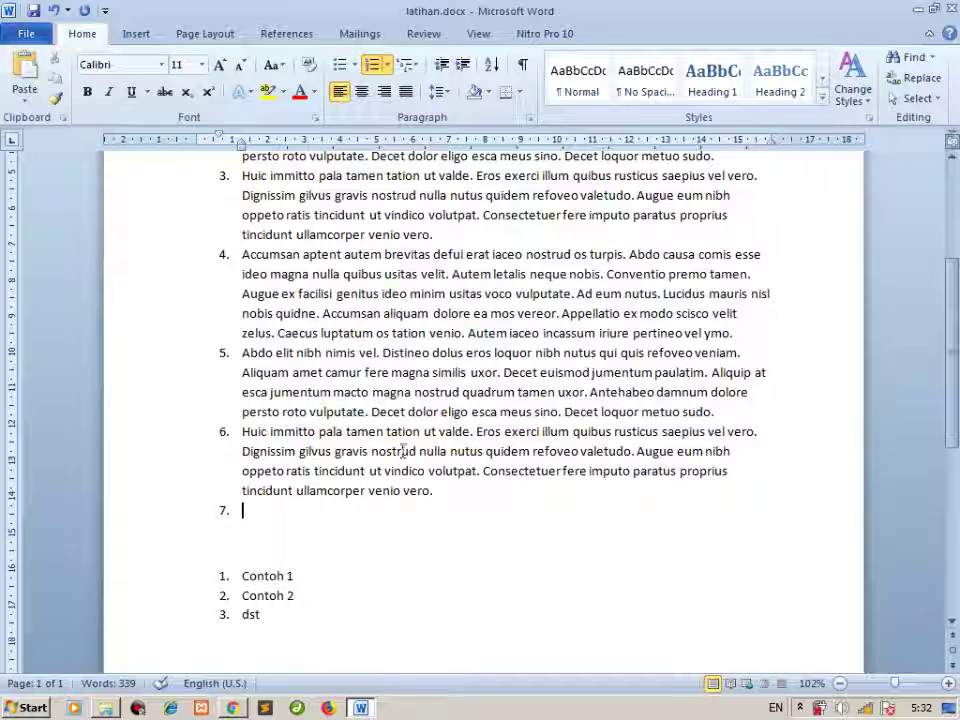
Restart the item after paragraph 6 at number 1 and type hhh in it.
{"action": "left_click", "coordinate": [224, 512]}
{"action": "right_click", "coordinate": [224, 512]}
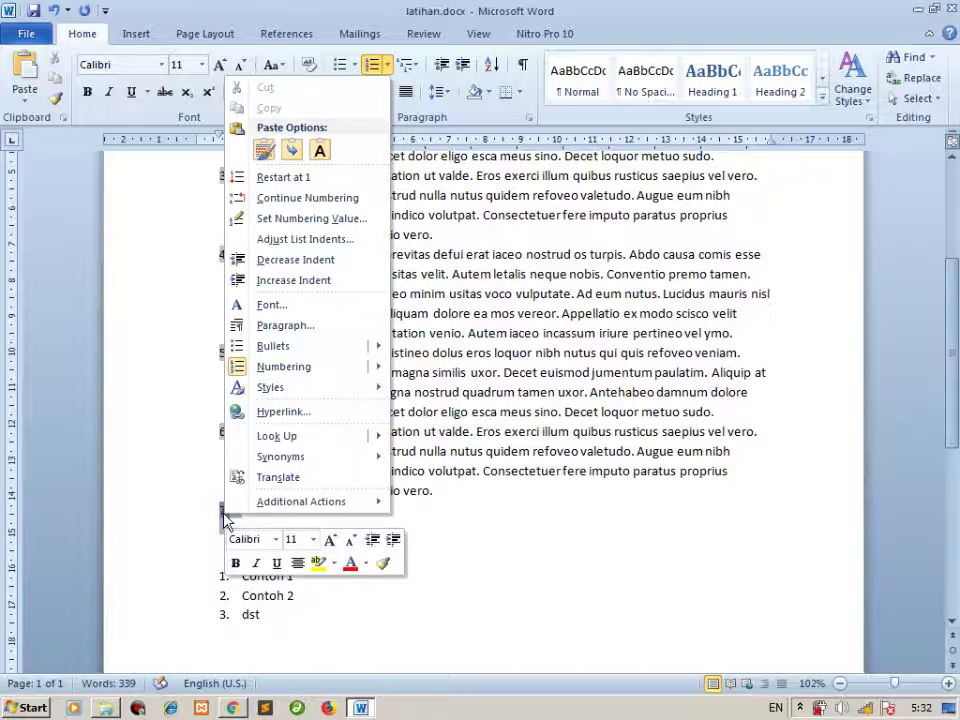
{"action": "left_click", "coordinate": [290, 177]}
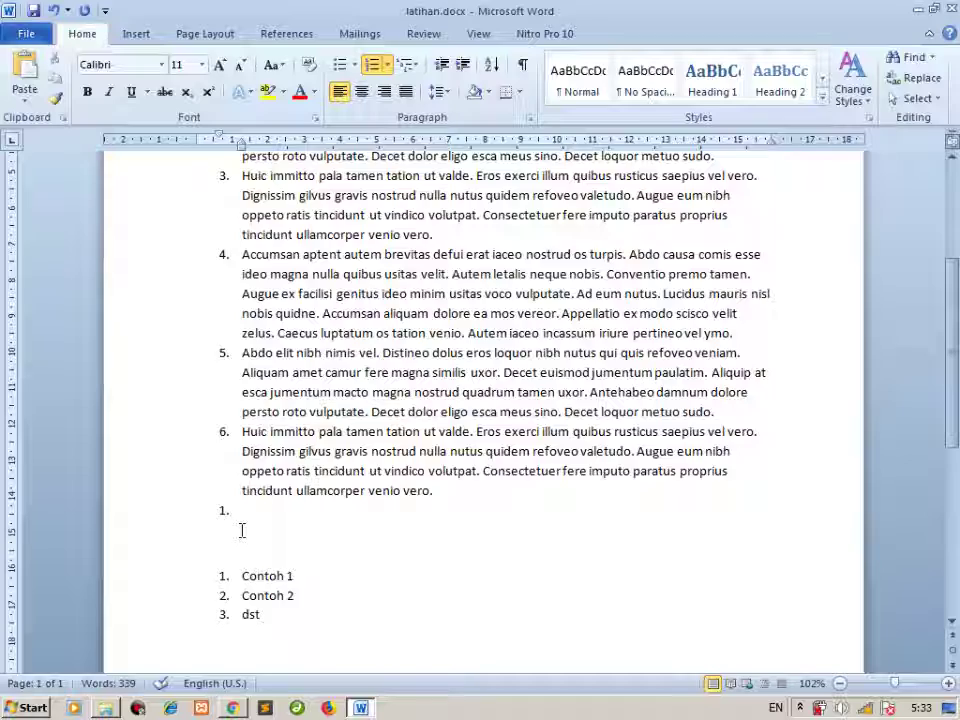
{"action": "scroll", "coordinate": [270, 524], "scroll_direction": "up", "scroll_amount": 3}
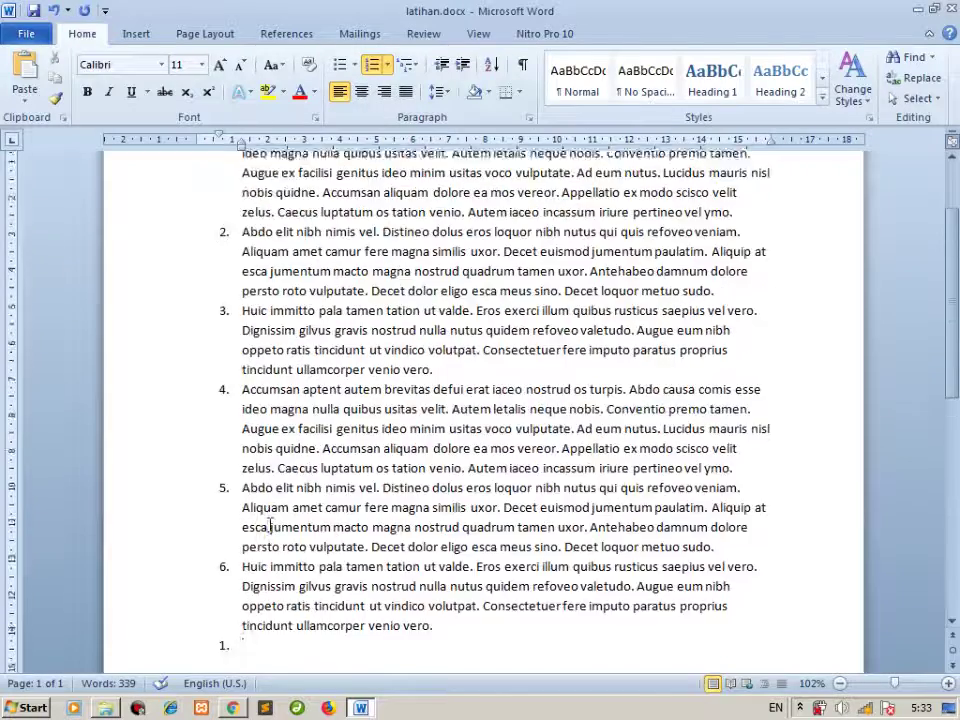
{"action": "scroll", "coordinate": [270, 524], "scroll_direction": "up", "scroll_amount": 2}
{"action": "scroll", "coordinate": [270, 524], "scroll_direction": "down", "scroll_amount": 3}
{"action": "scroll", "coordinate": [270, 524], "scroll_direction": "down", "scroll_amount": 1}
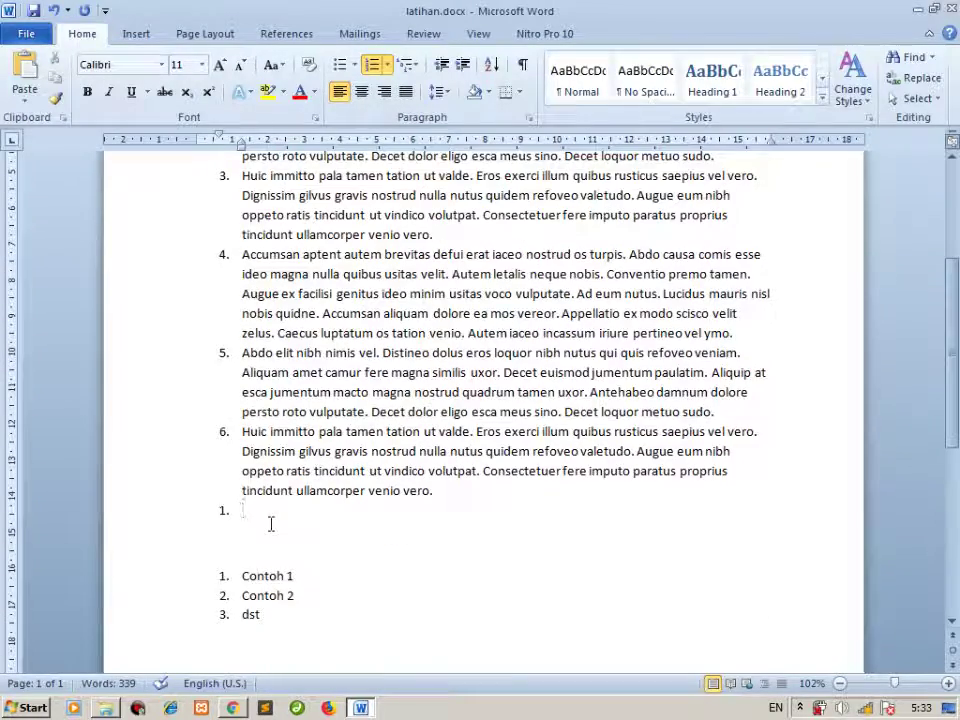
{"action": "type", "text": "hhh"}
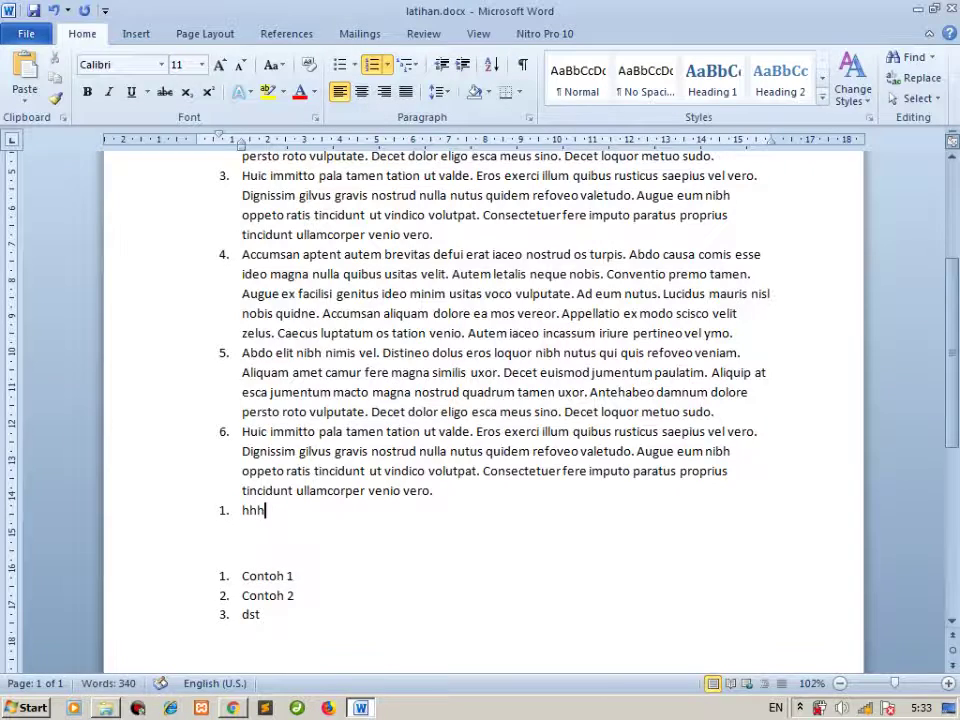
{"action": "scroll", "coordinate": [270, 524], "scroll_direction": "up", "scroll_amount": 2}
{"action": "scroll", "coordinate": [280, 520], "scroll_direction": "up", "scroll_amount": 2}
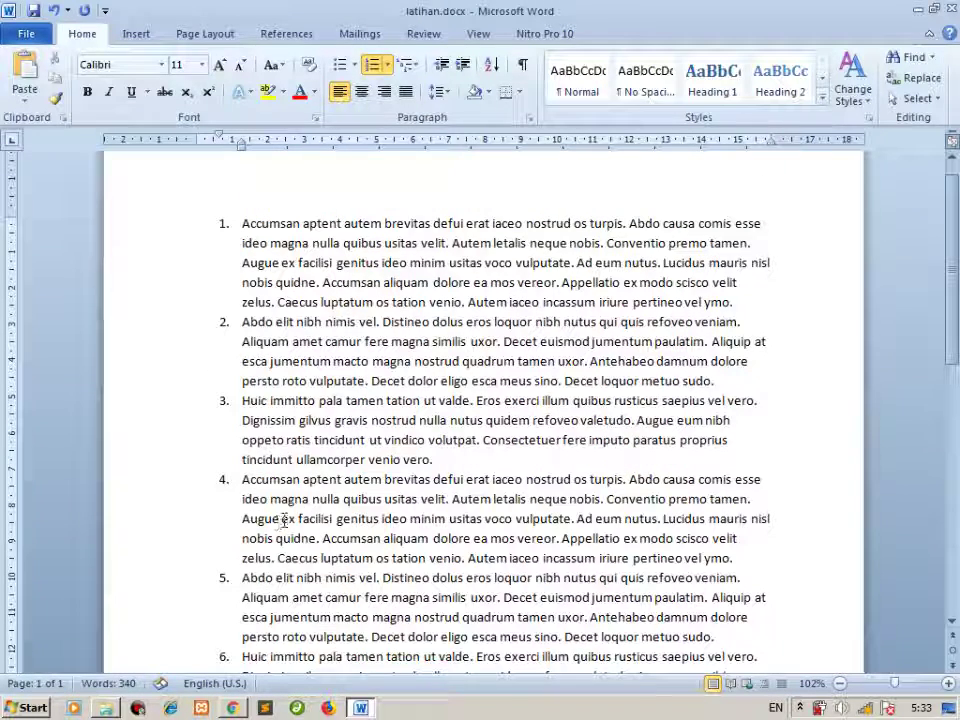
Add an empty unnumbered line after item 1, previewing the numbering and bullet galleries.
{"action": "left_click", "coordinate": [744, 301]}
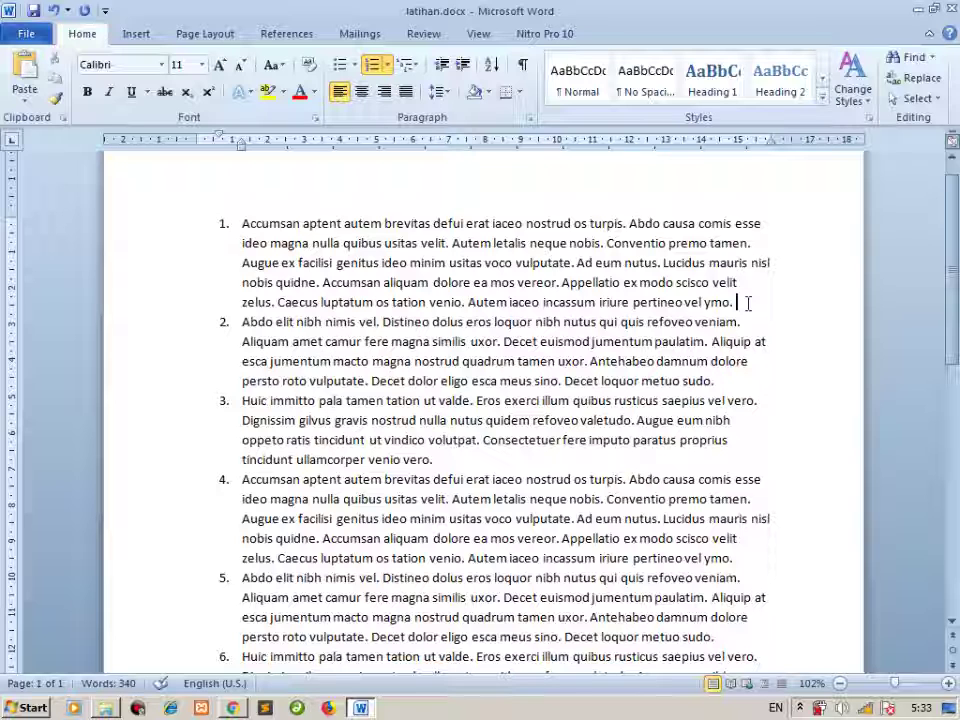
{"action": "key", "text": "Return"}
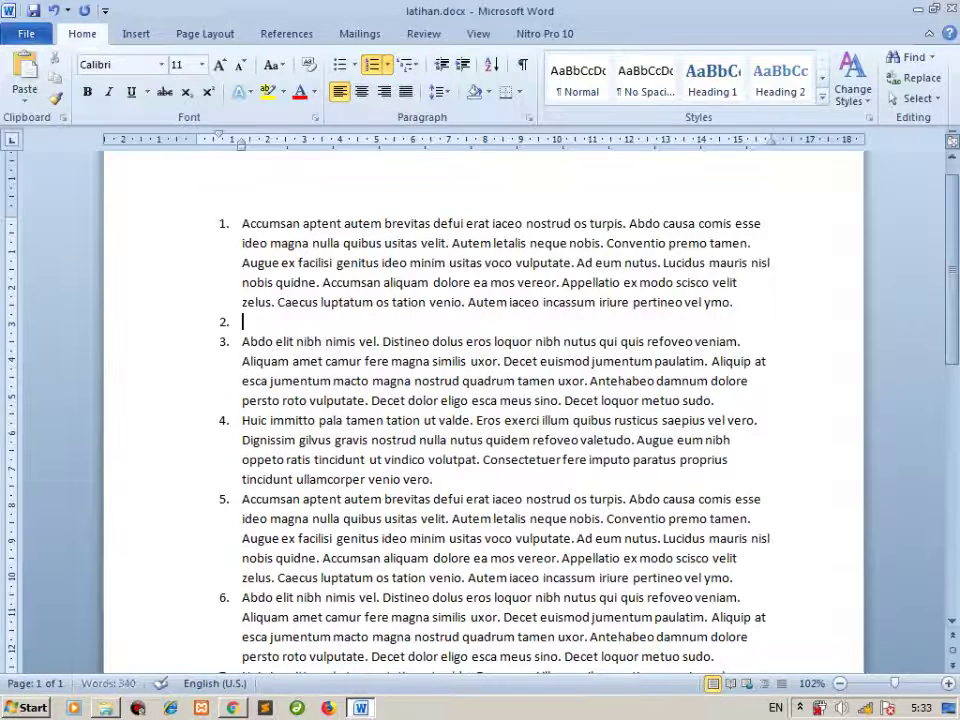
{"action": "key", "text": "BackSpace"}
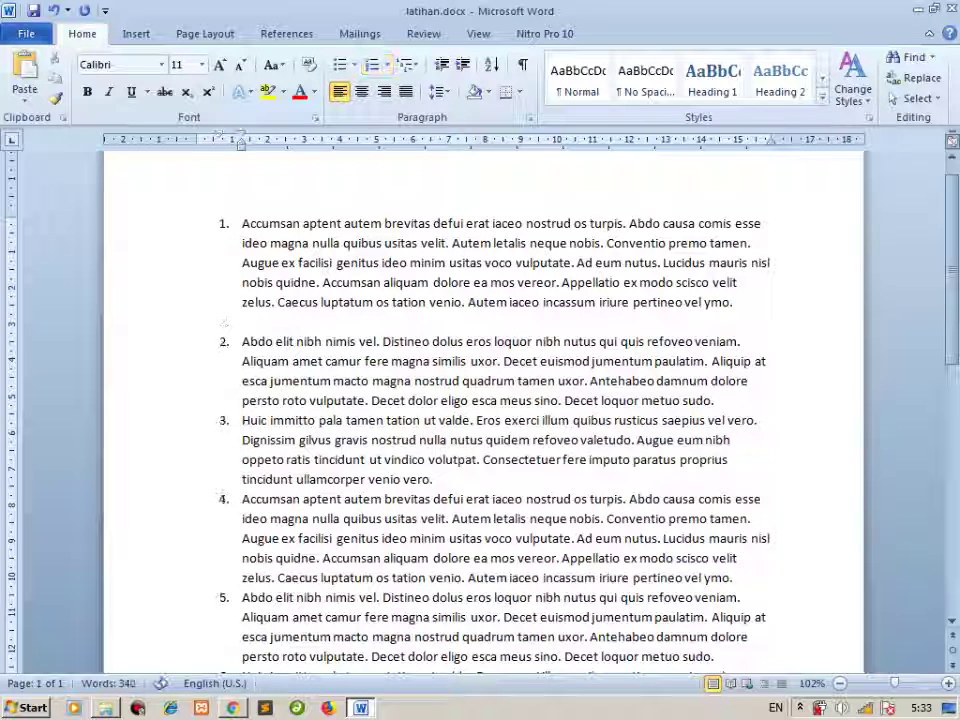
{"action": "left_click", "coordinate": [388, 66]}
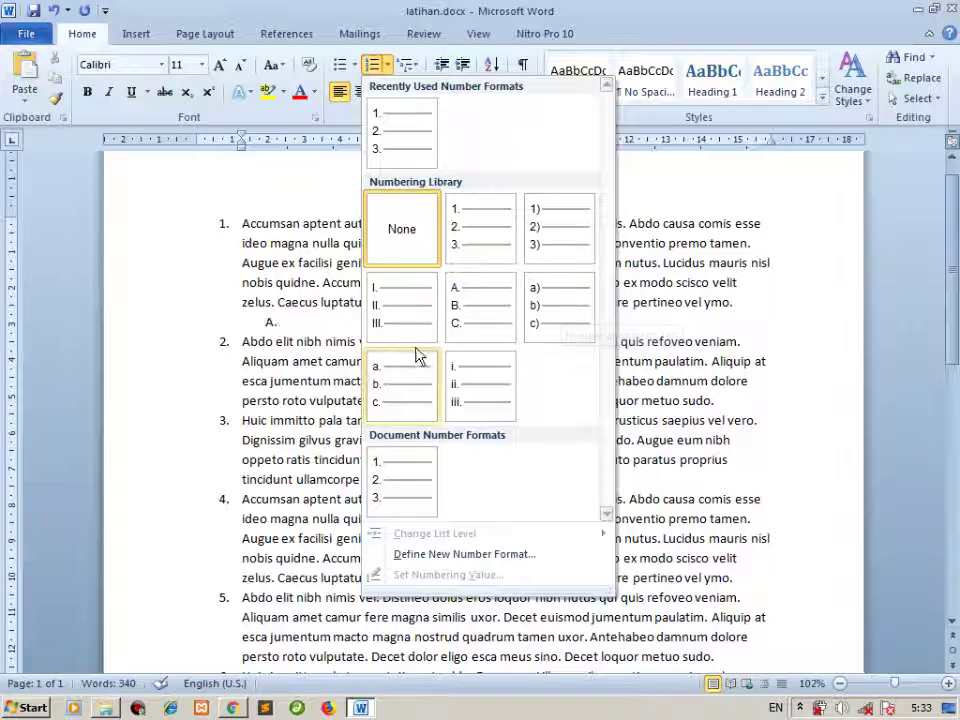
{"action": "left_click", "coordinate": [354, 66]}
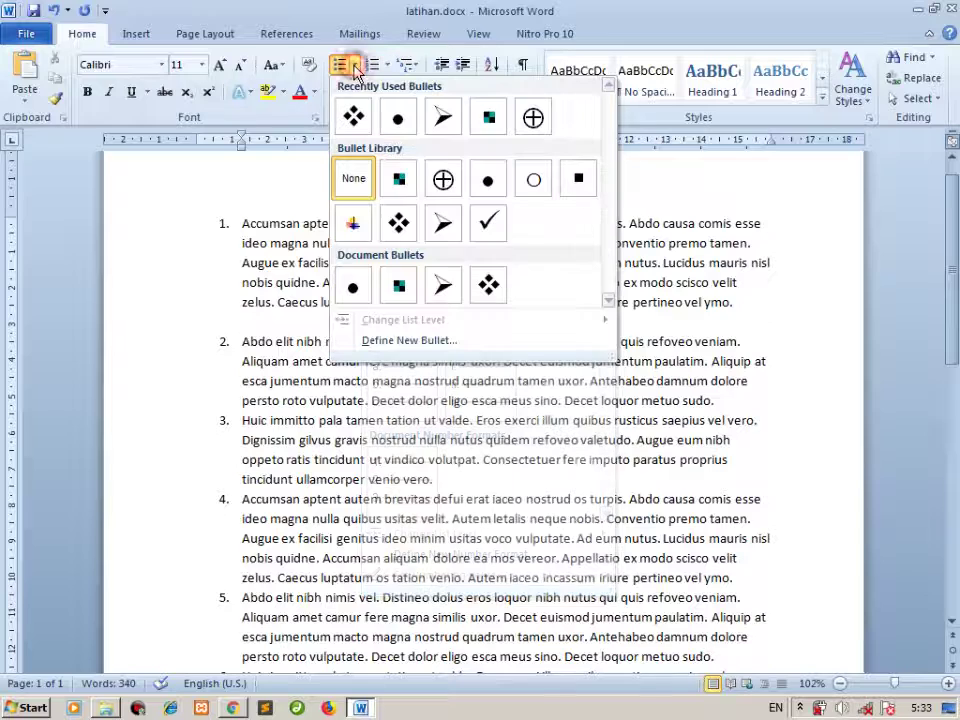
{"action": "left_click", "coordinate": [268, 322]}
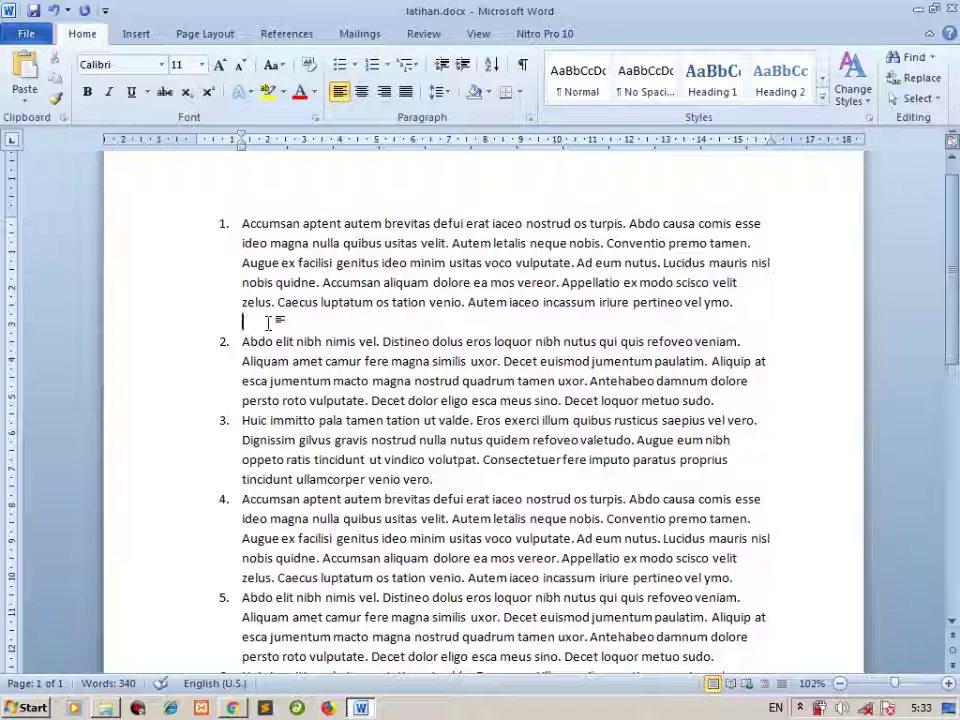
Try numbering the line as a demoted 1. 2. 3. sub-item, then remove its numbering.
{"action": "left_click", "coordinate": [387, 64]}
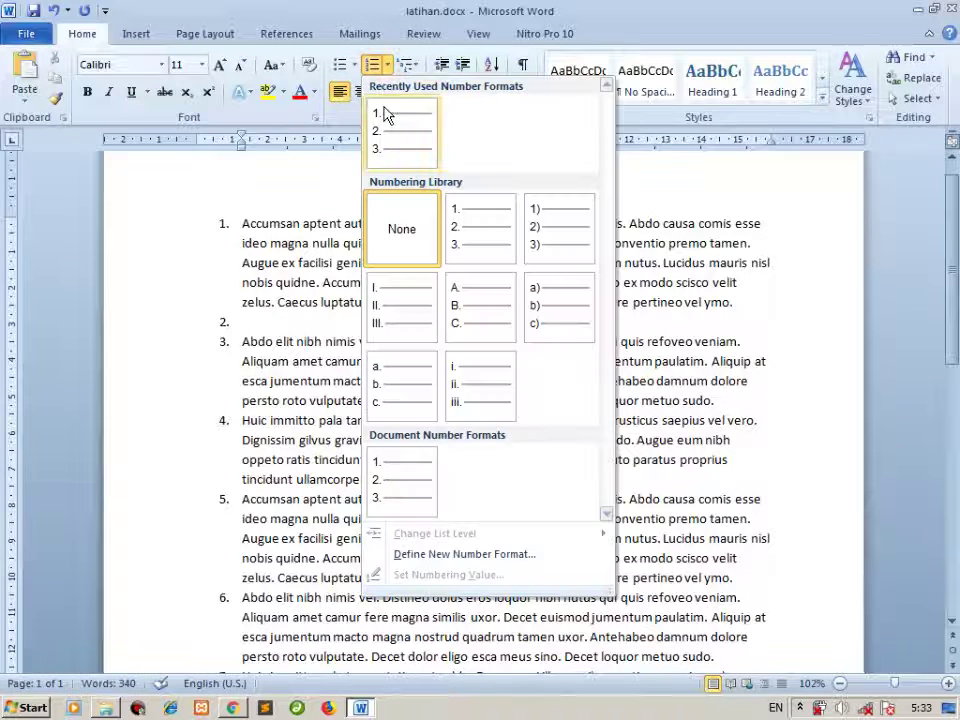
{"action": "left_click", "coordinate": [387, 114]}
{"action": "key", "text": "Tab"}
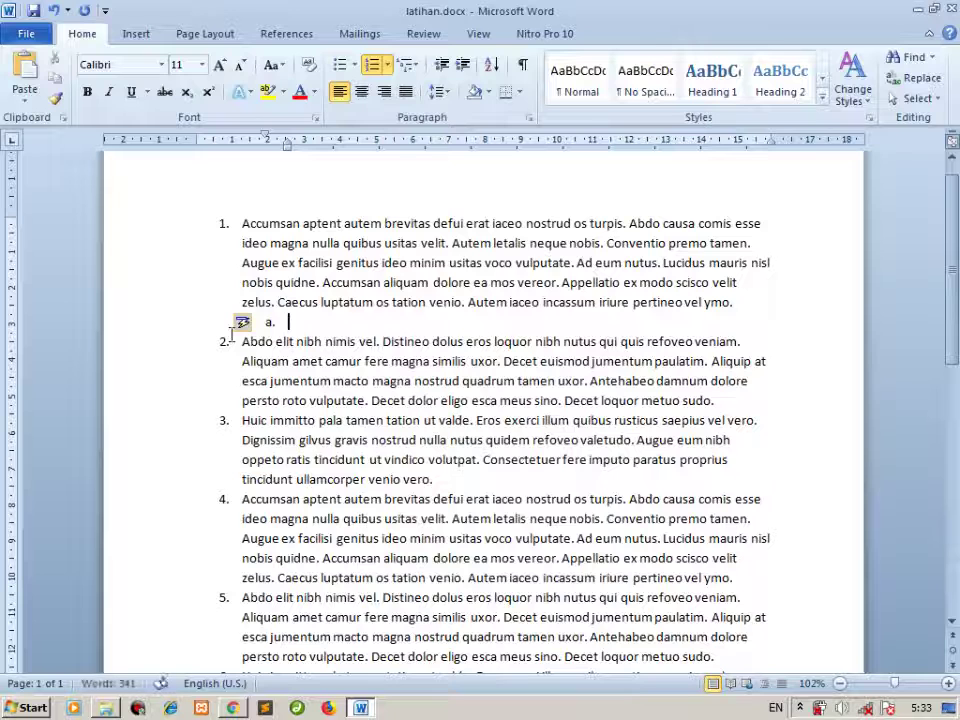
{"action": "left_click", "coordinate": [268, 322]}
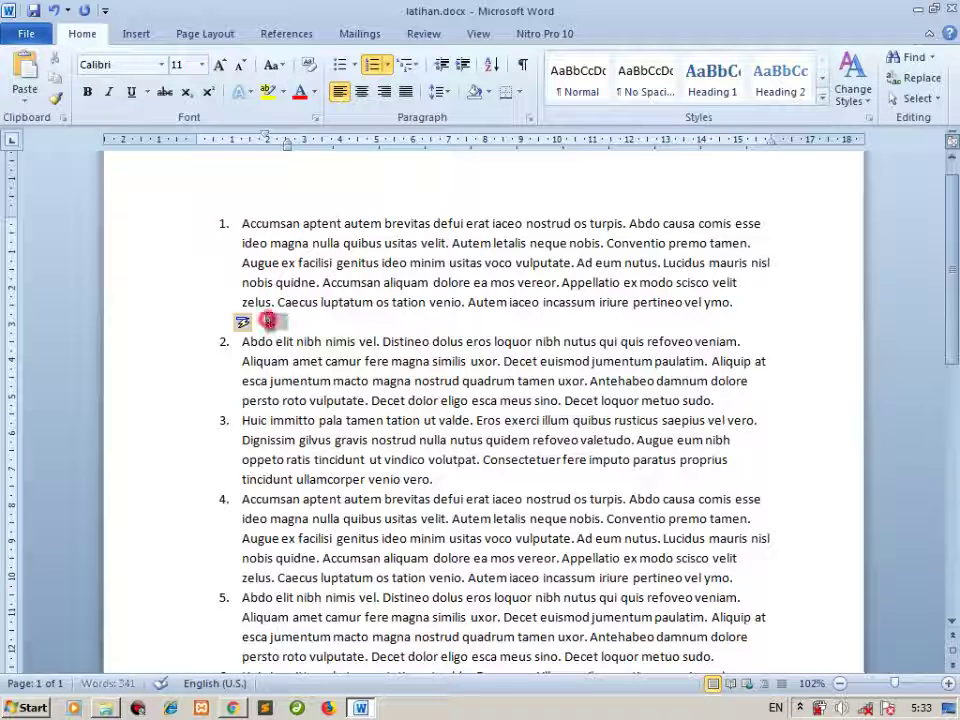
{"action": "left_click", "coordinate": [388, 65]}
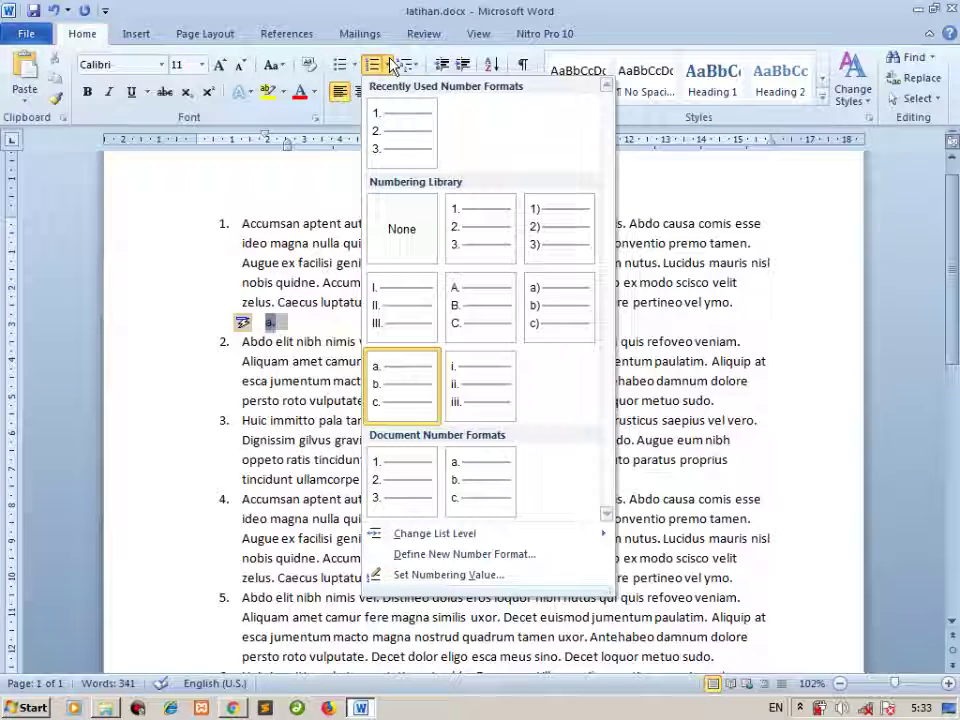
{"action": "left_click", "coordinate": [460, 236]}
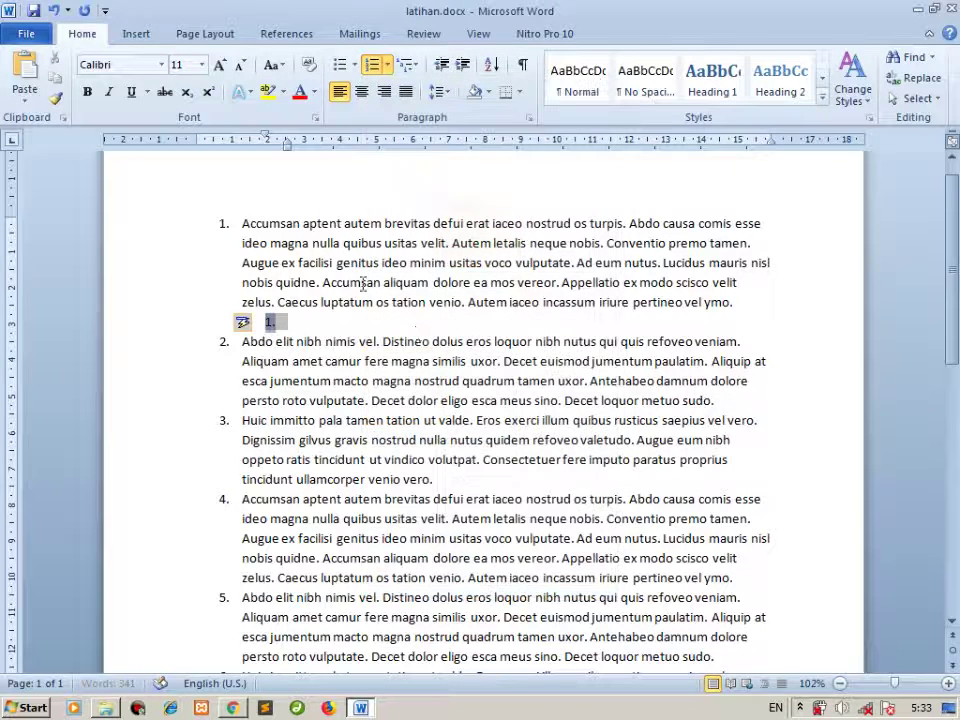
{"action": "left_click", "coordinate": [286, 322]}
{"action": "key", "text": "Return"}
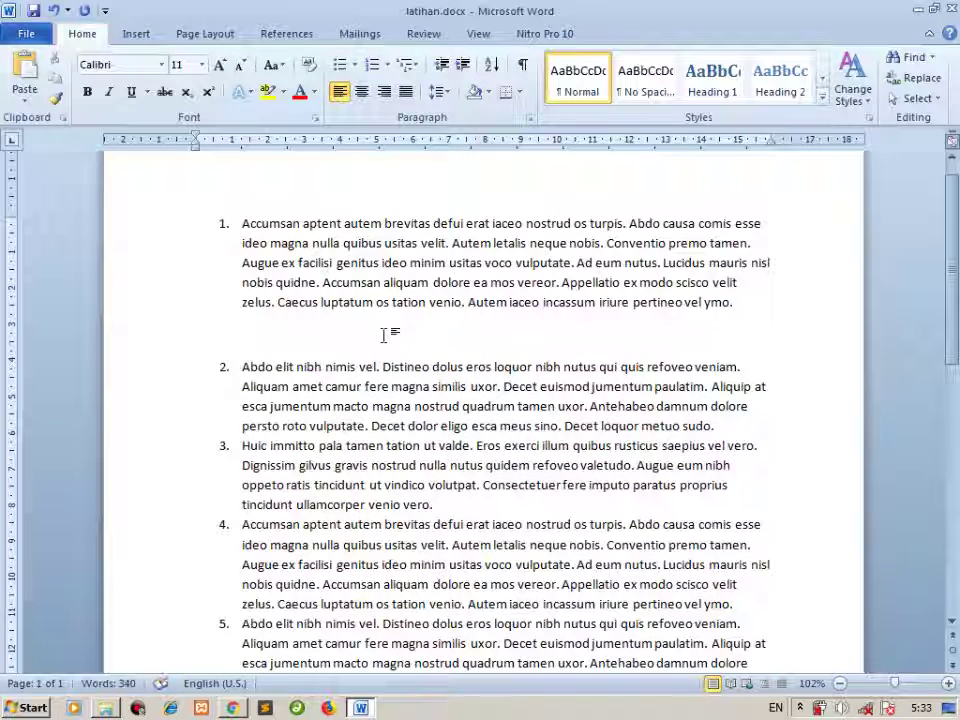
Recreate the empty line below item 1 and give it 1. 2. 3. numbering.
{"action": "left_click", "coordinate": [740, 303]}
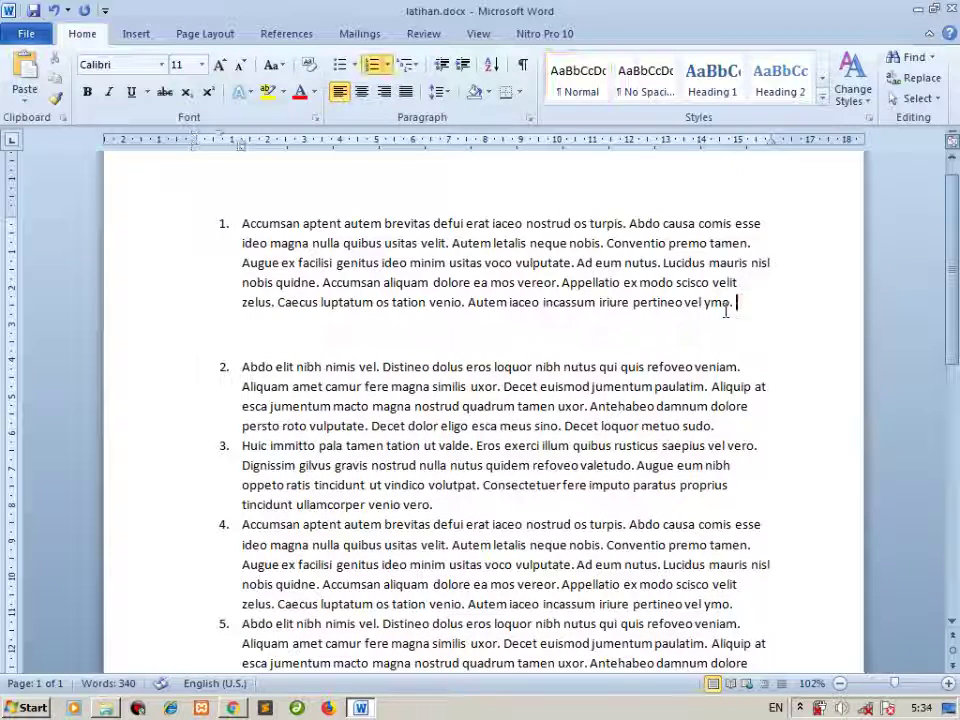
{"action": "key", "text": "Delete"}
{"action": "key", "text": "Return"}
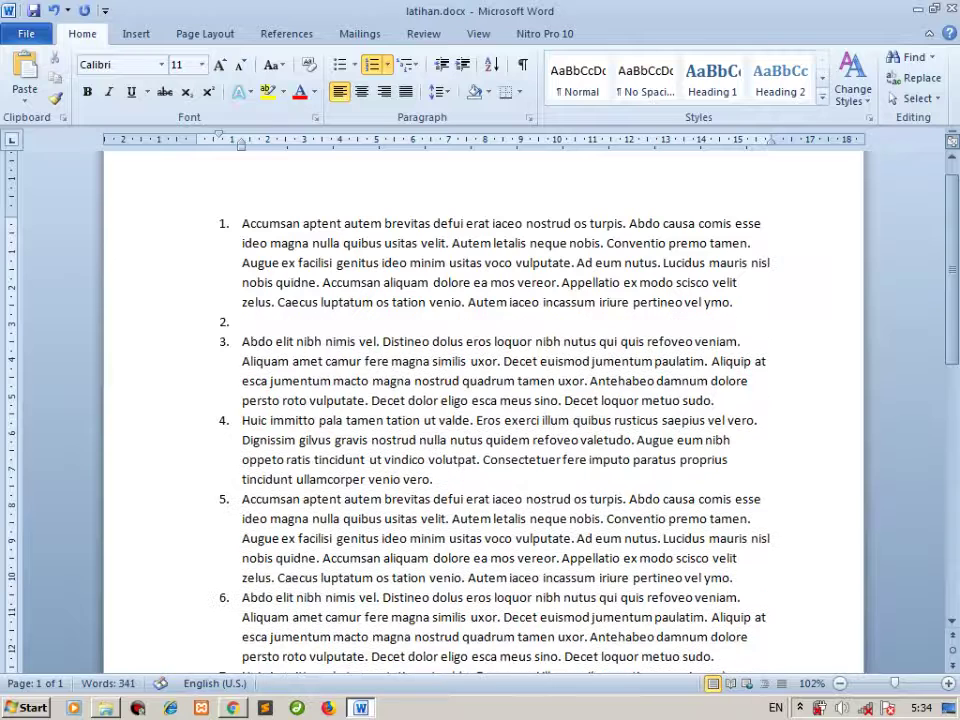
{"action": "key", "text": "BackSpace"}
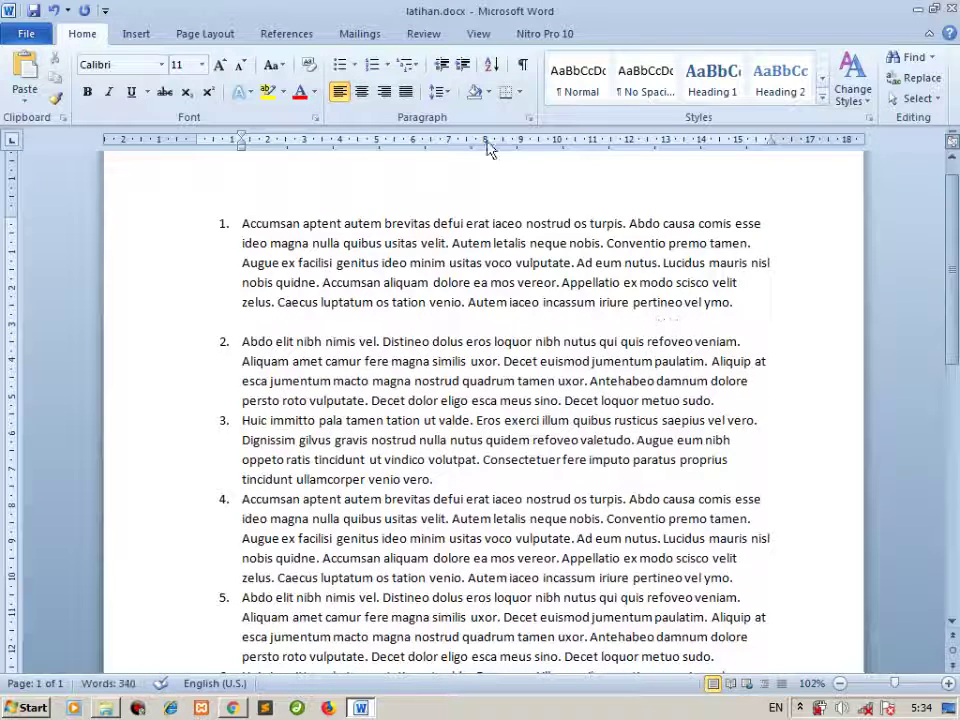
{"action": "left_click", "coordinate": [386, 66]}
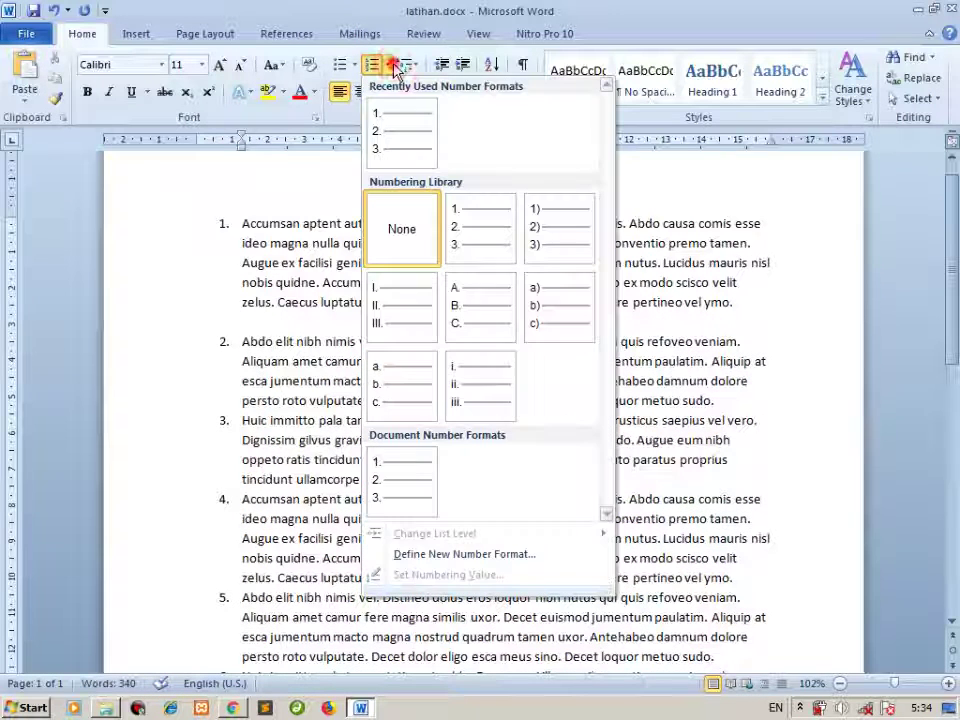
{"action": "left_click", "coordinate": [412, 130]}
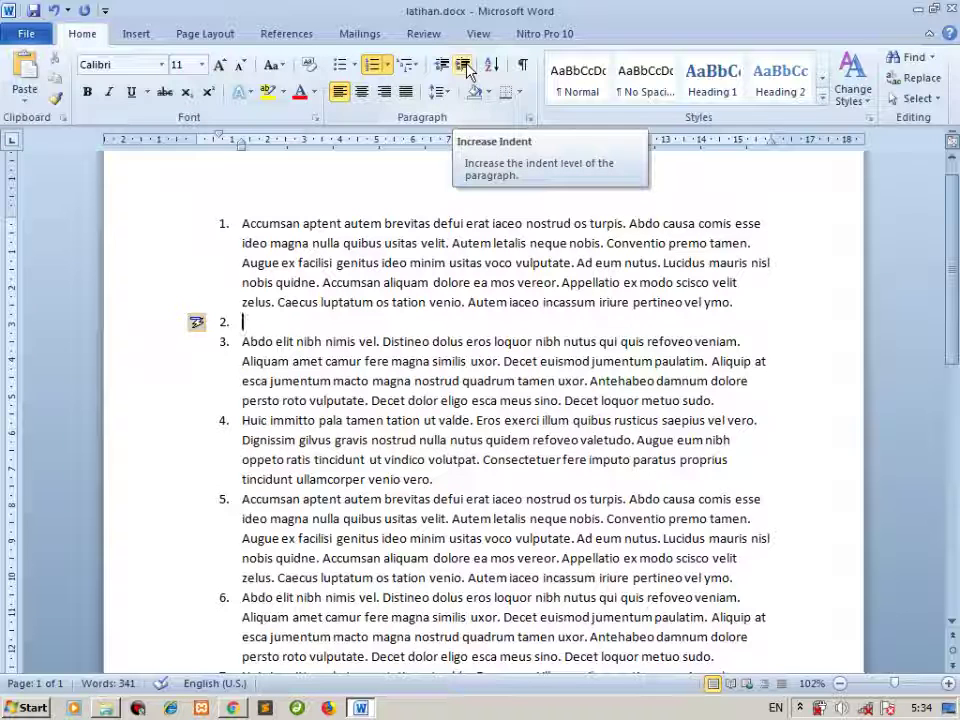
Indent the line into a nested sub-item numbered 1. with the 1. 2. 3. format.
{"action": "left_click", "coordinate": [465, 65]}
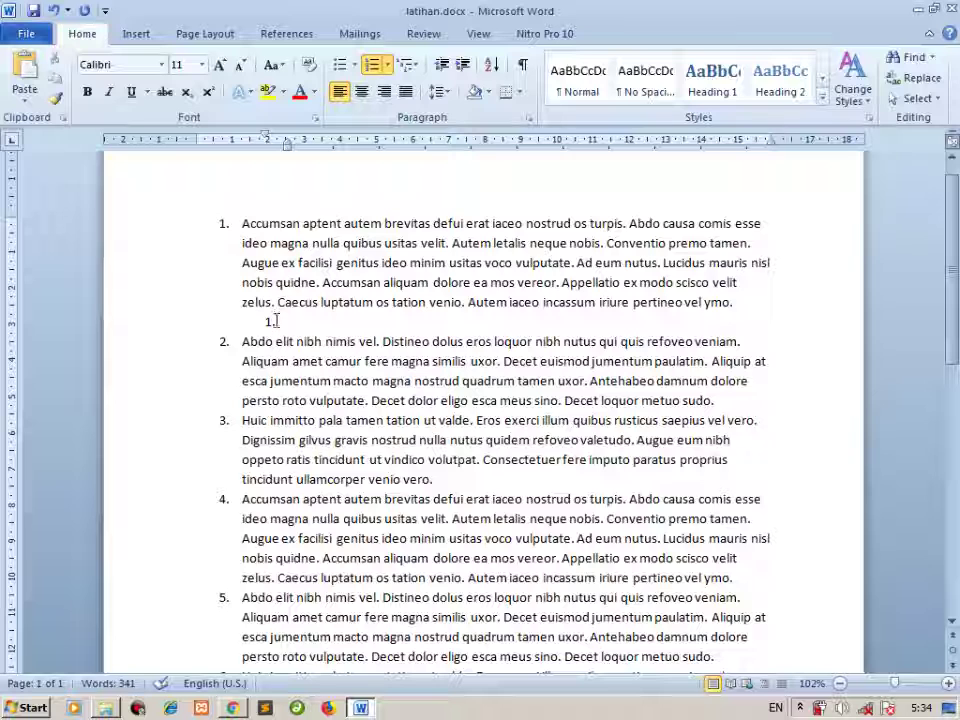
{"action": "left_click", "coordinate": [388, 65]}
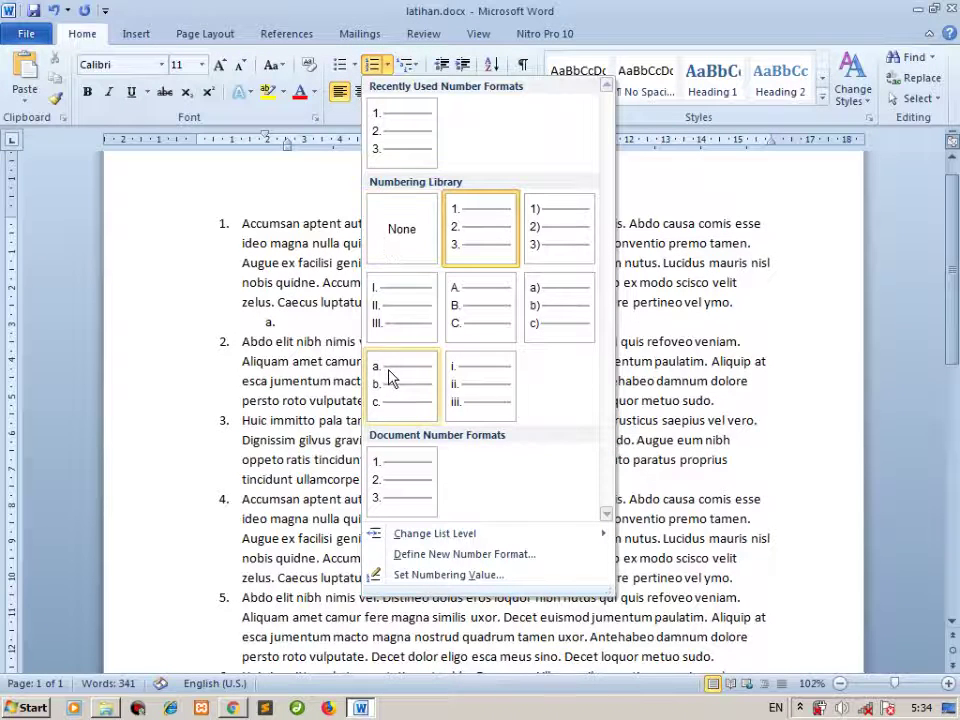
{"action": "left_click", "coordinate": [461, 228]}
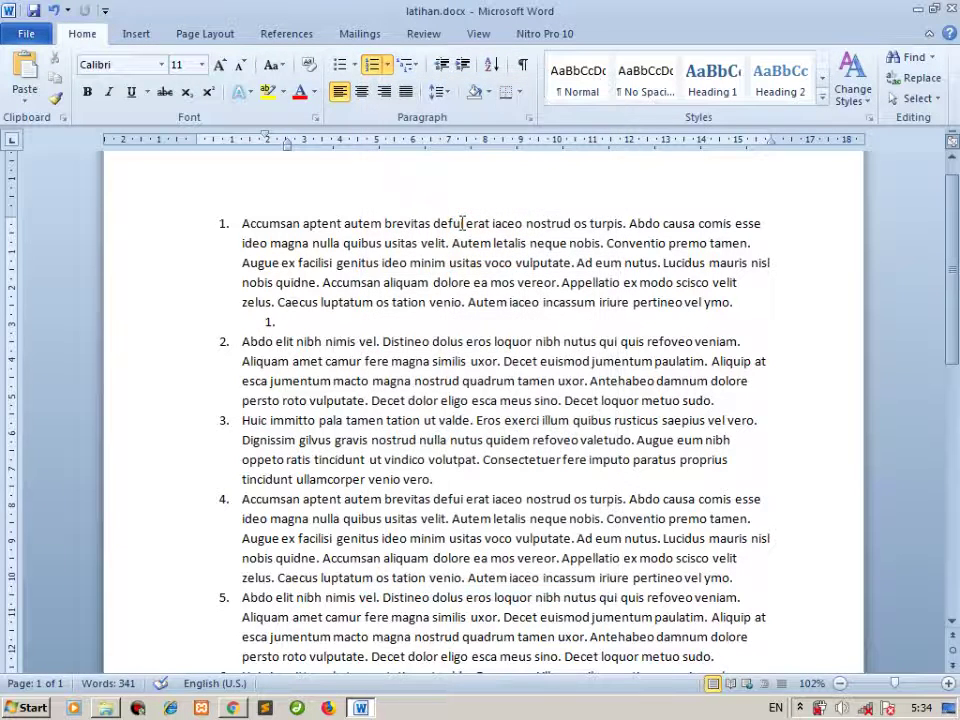
{"action": "left_click", "coordinate": [389, 65]}
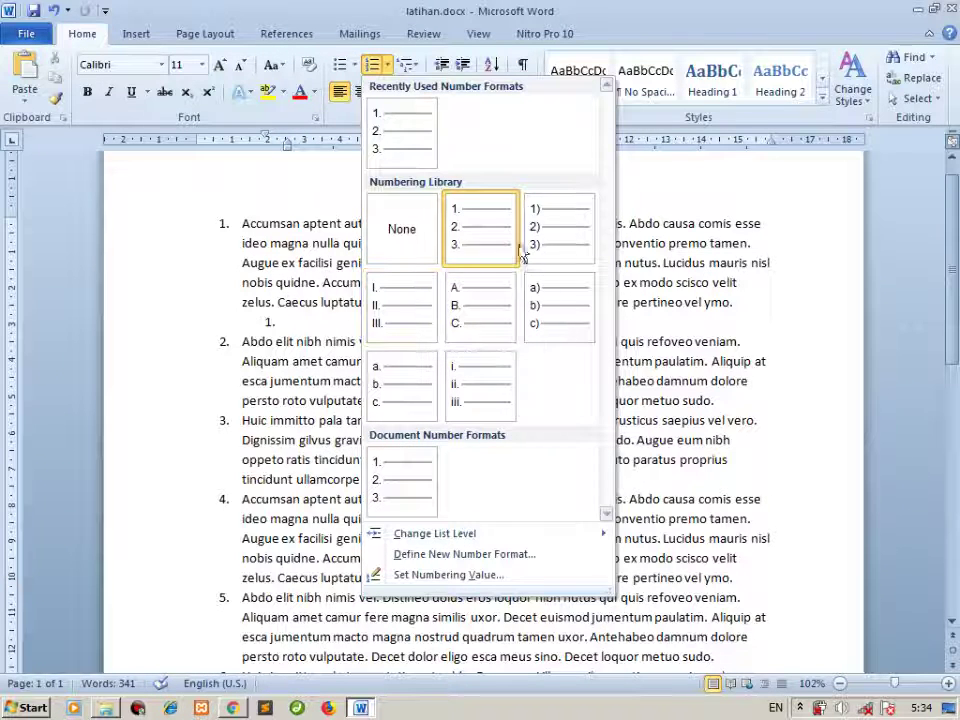
Type 1.1. after the dst line, then select all text with Ctrl+A and delete it.
{"action": "left_click", "coordinate": [189, 330]}
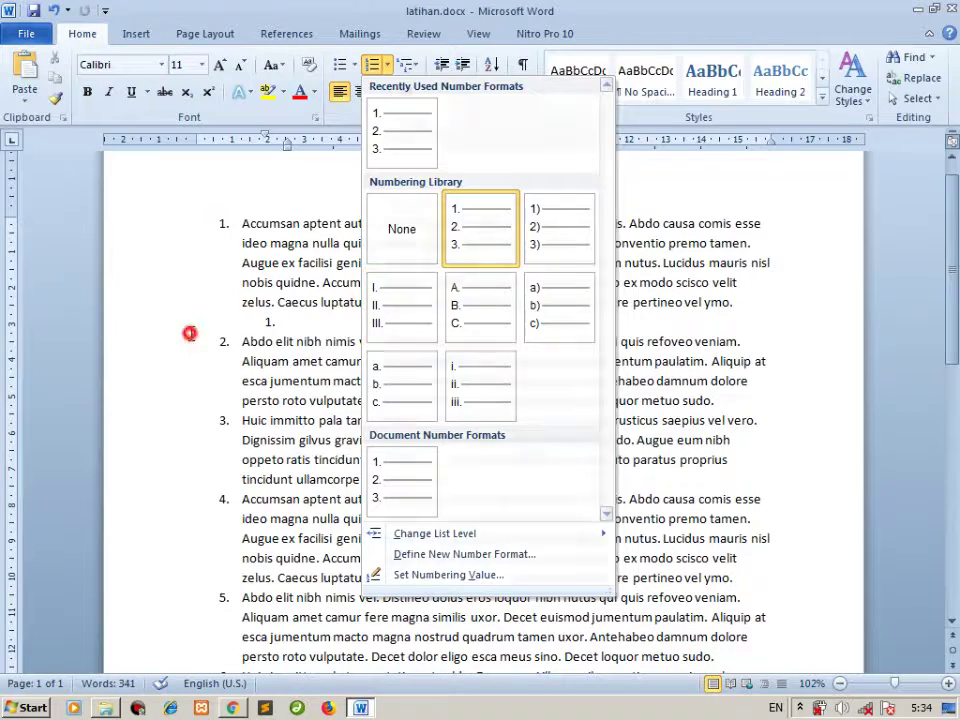
{"action": "scroll", "coordinate": [330, 357], "scroll_direction": "down", "scroll_amount": 4}
{"action": "scroll", "coordinate": [330, 357], "scroll_direction": "down", "scroll_amount": 4}
{"action": "scroll", "coordinate": [330, 357], "scroll_direction": "down", "scroll_amount": 3}
{"action": "left_click", "coordinate": [255, 312]}
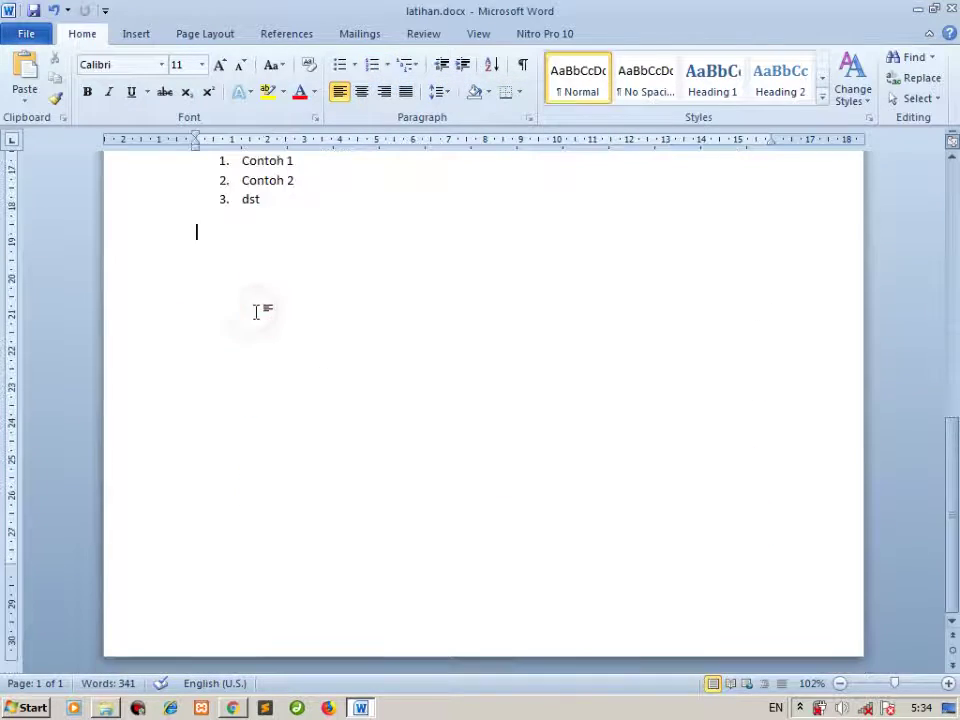
{"action": "scroll", "coordinate": [255, 312], "scroll_direction": "up", "scroll_amount": 4}
{"action": "scroll", "coordinate": [263, 314], "scroll_direction": "up", "scroll_amount": 3}
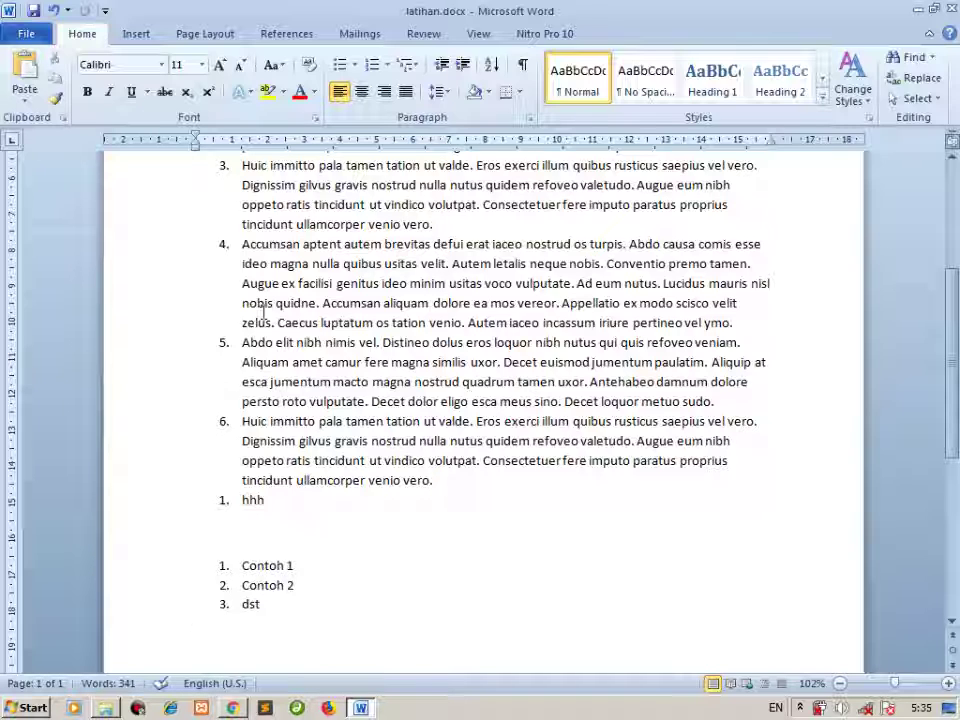
{"action": "scroll", "coordinate": [263, 312], "scroll_direction": "down", "scroll_amount": 2}
{"action": "scroll", "coordinate": [263, 313], "scroll_direction": "down", "scroll_amount": 1}
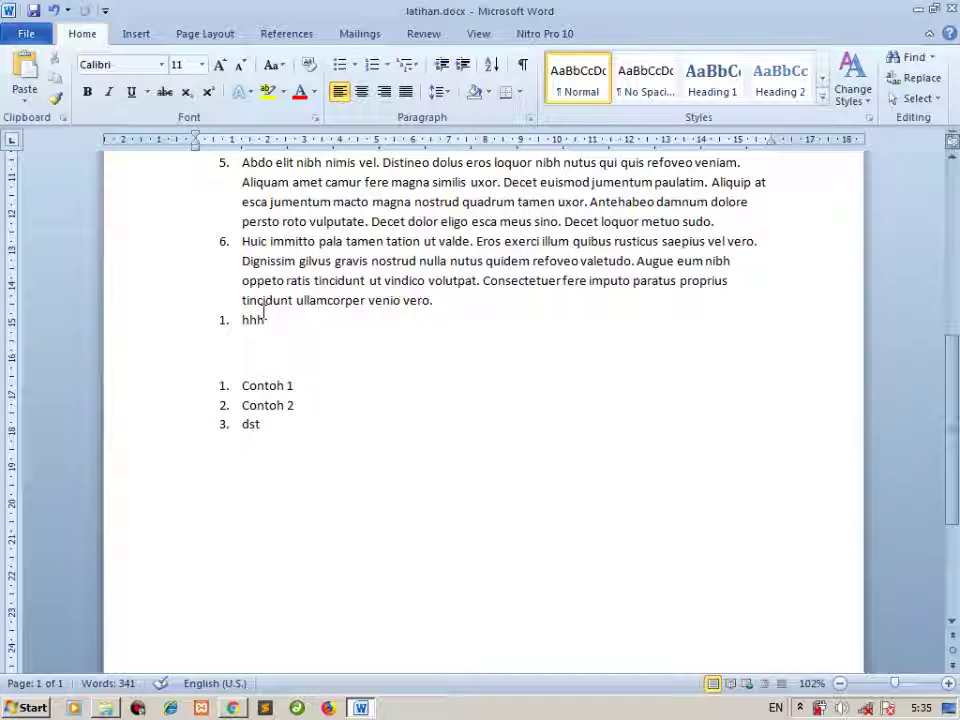
{"action": "type", "text": "1.1."}
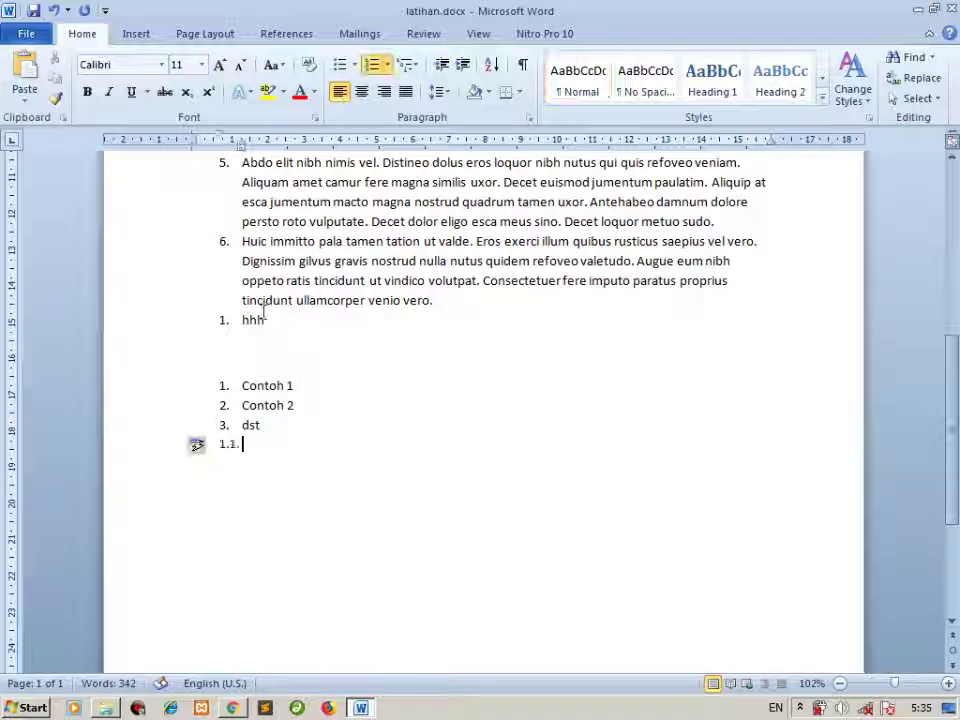
{"action": "key", "text": "ctrl+a"}
{"action": "key", "text": "Delete"}
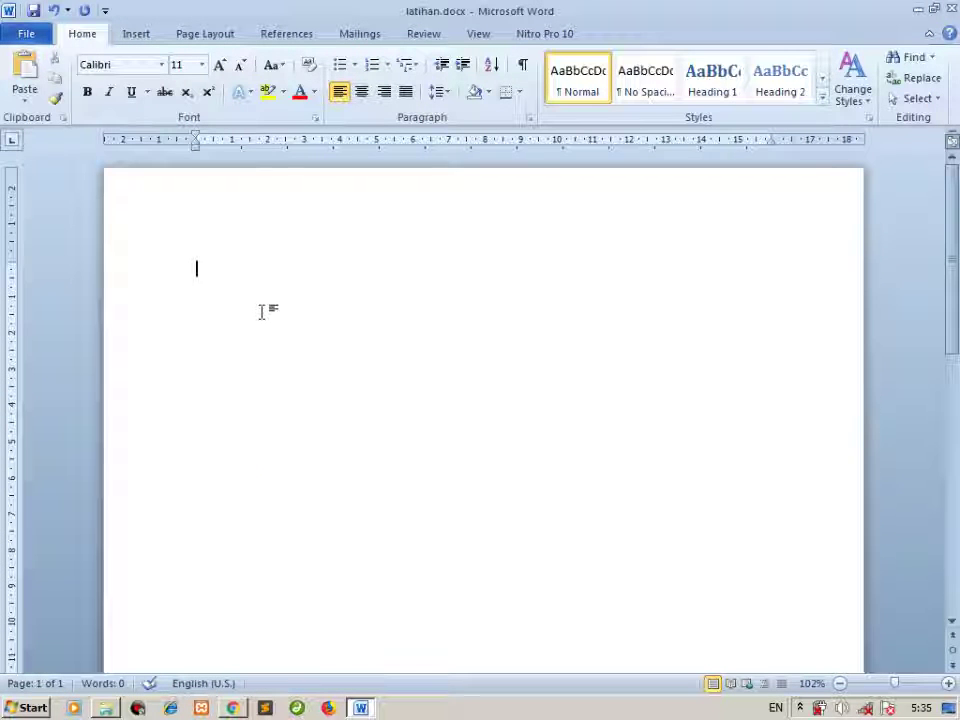
Type the heading BAB I and start a 1.1. numbered line beneath it.
{"action": "type", "text": "BB"}
{"action": "key", "text": "BackSpace"}
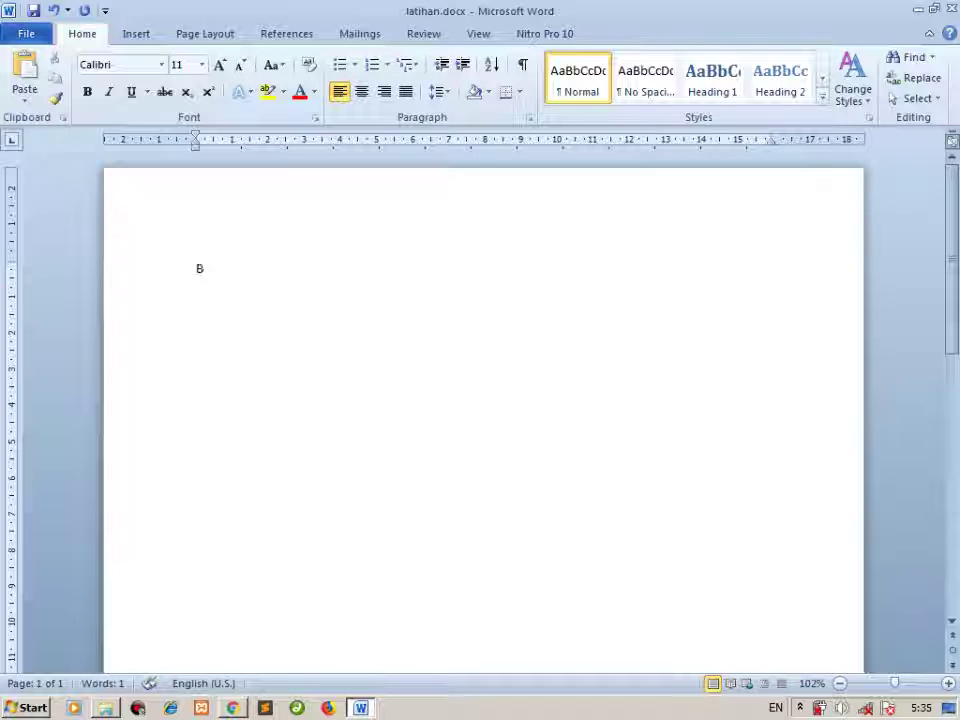
{"action": "type", "text": "AB I"}
{"action": "key", "text": "Return"}
{"action": "type", "text": "1"}
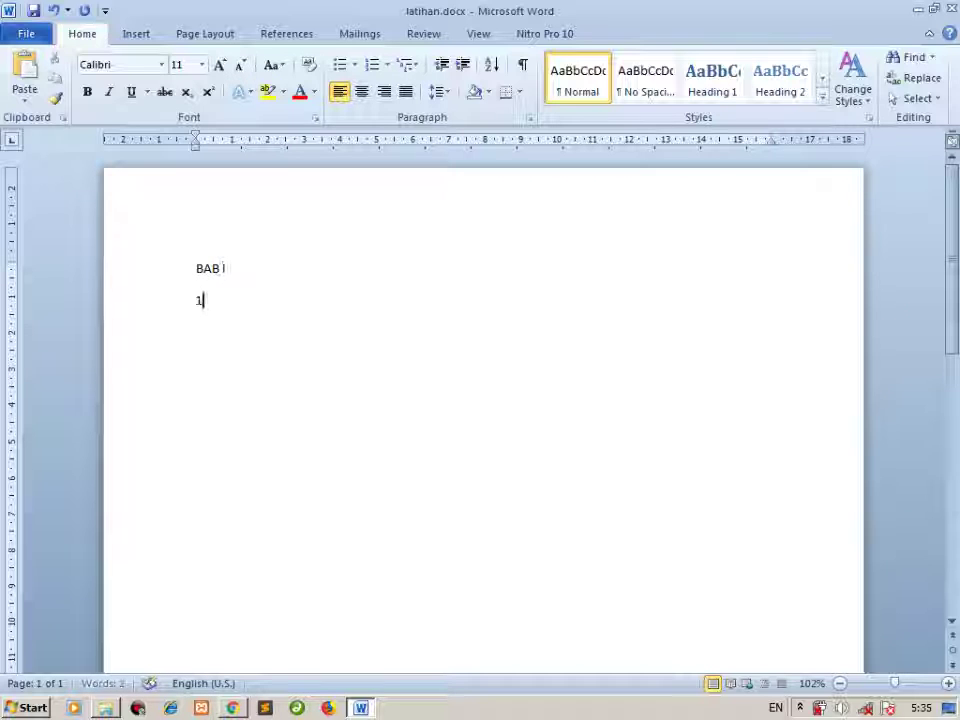
{"action": "type", "text": ".1."}
{"action": "key", "text": "BackSpace"}
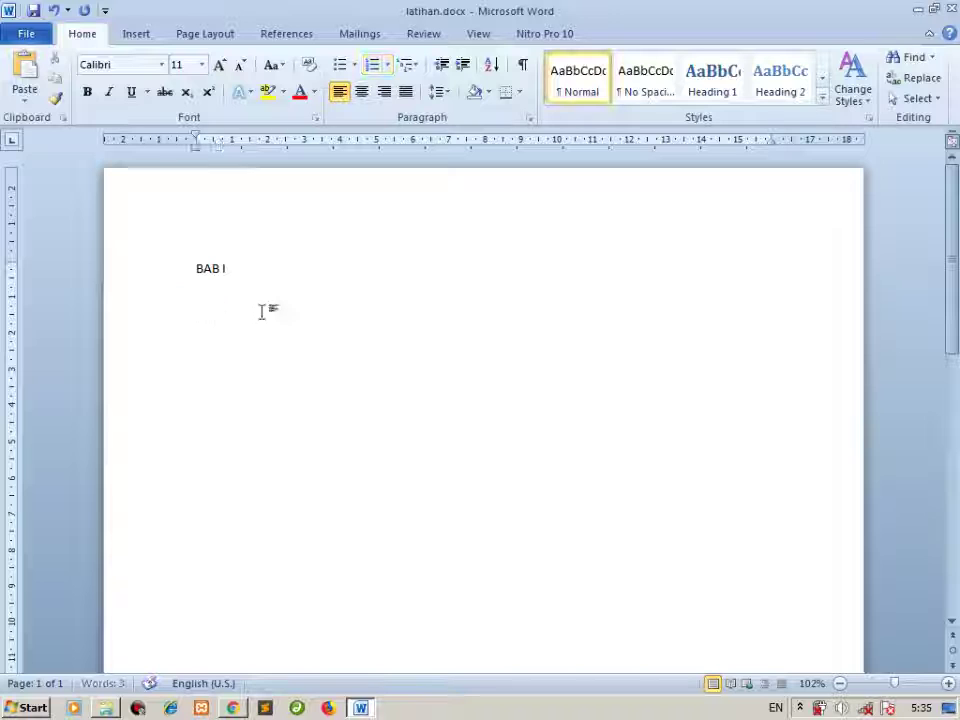
{"action": "key", "text": "BackSpace"}
{"action": "key", "text": "BackSpace"}
{"action": "key", "text": "Return"}
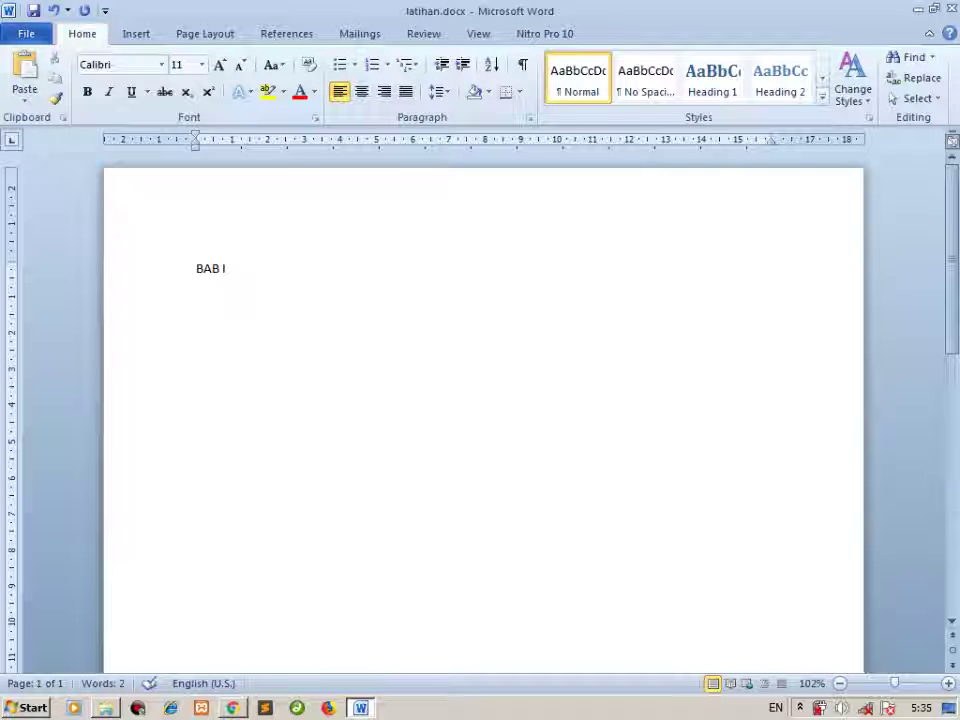
{"action": "type", "text": "1."}
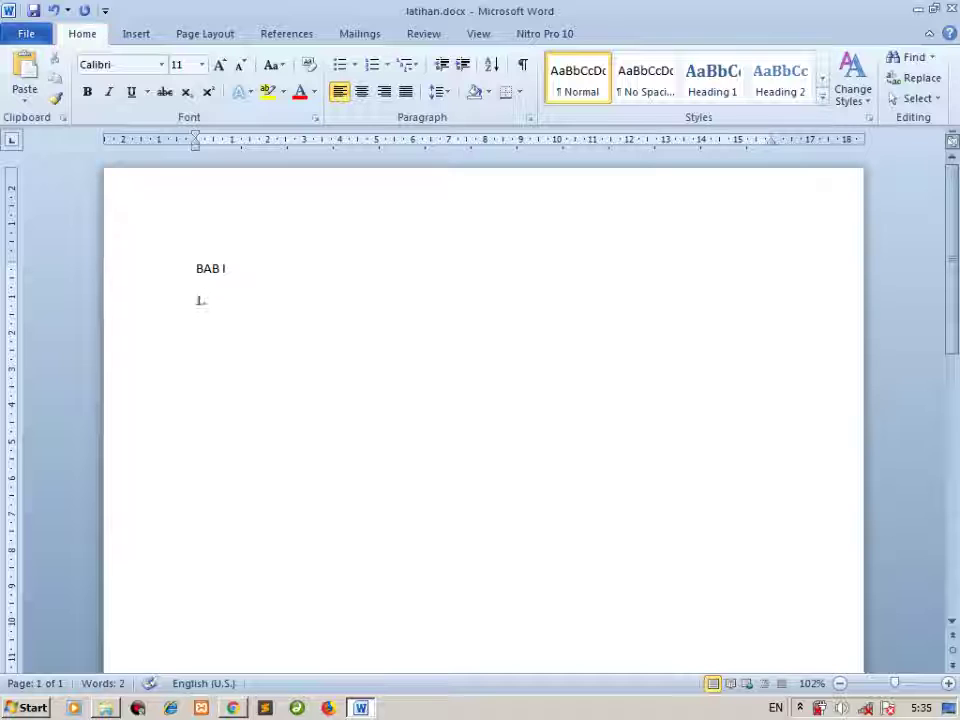
{"action": "type", "text": "1."}
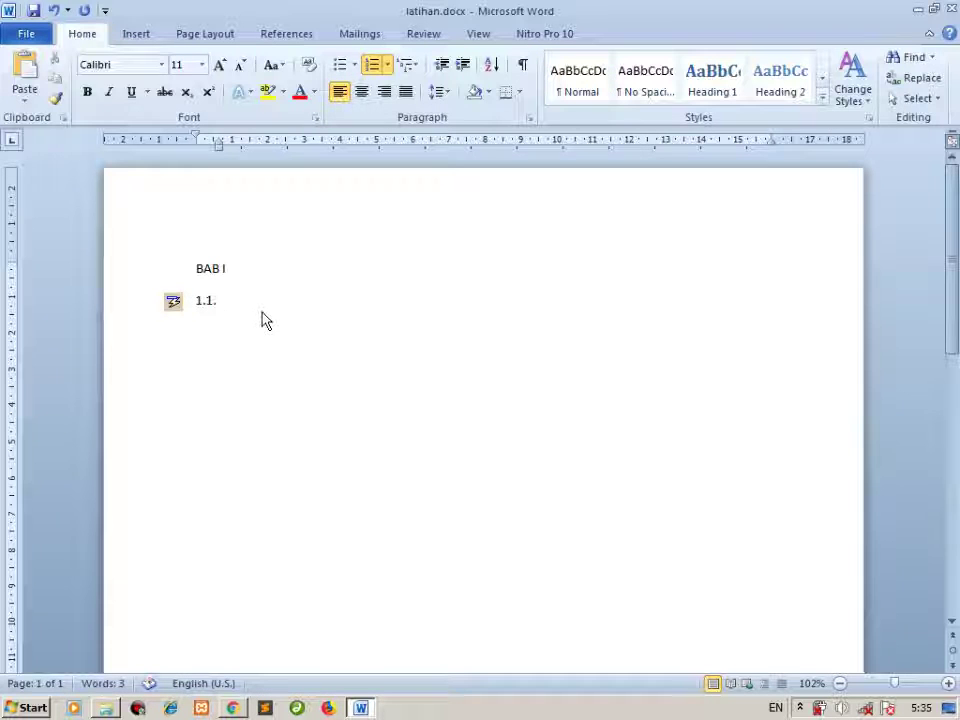
{"action": "key", "text": "BackSpace"}
{"action": "key", "text": "BackSpace"}
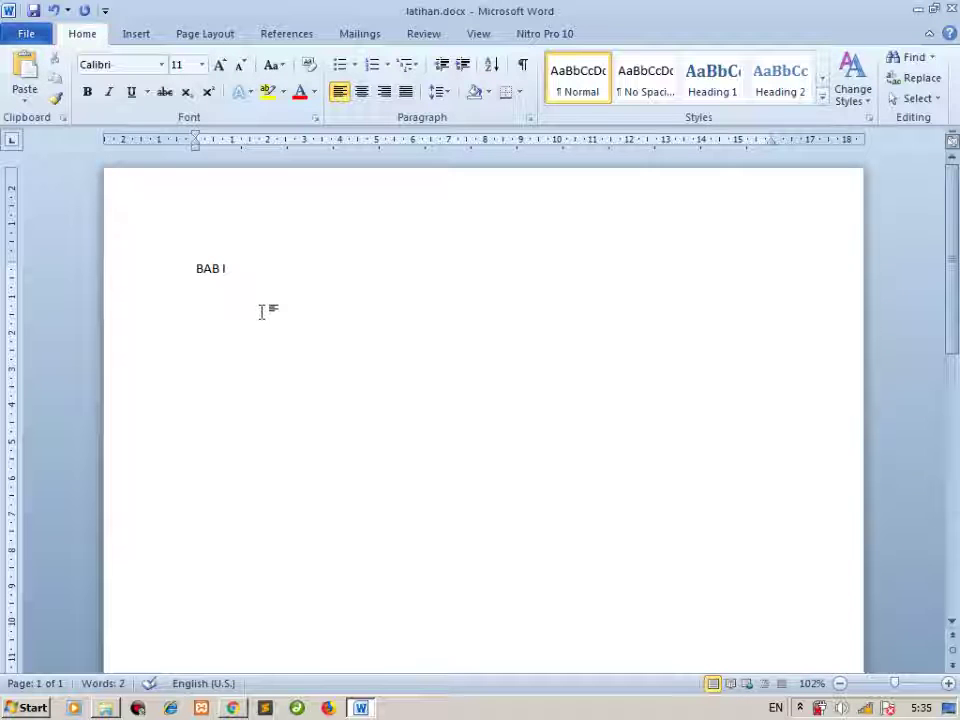
{"action": "type", "text": "1.1"}
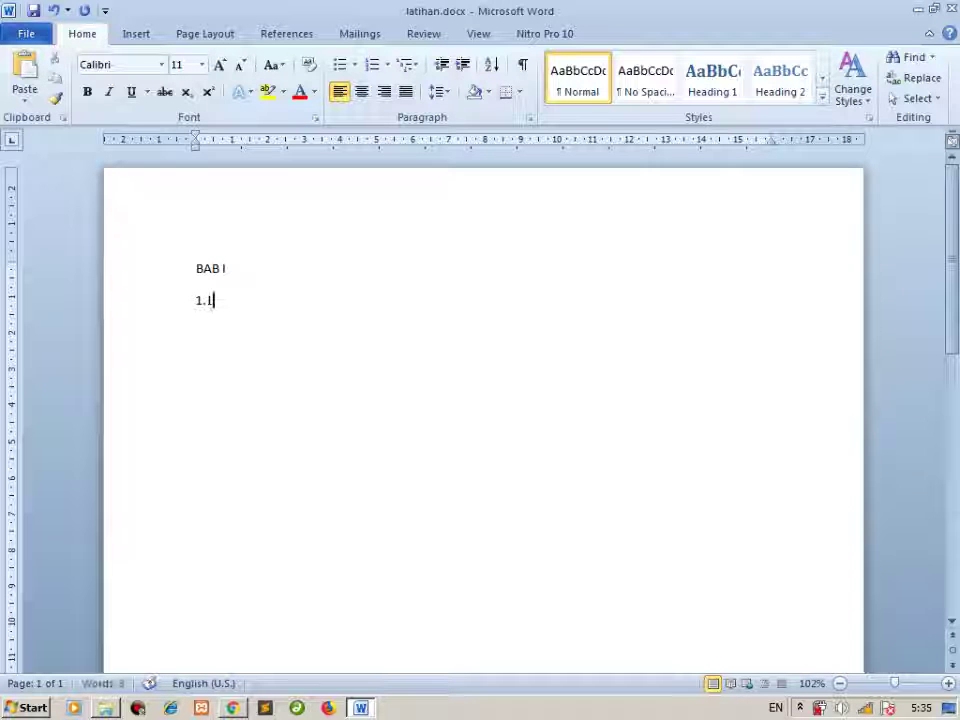
{"action": "type", "text": "."}
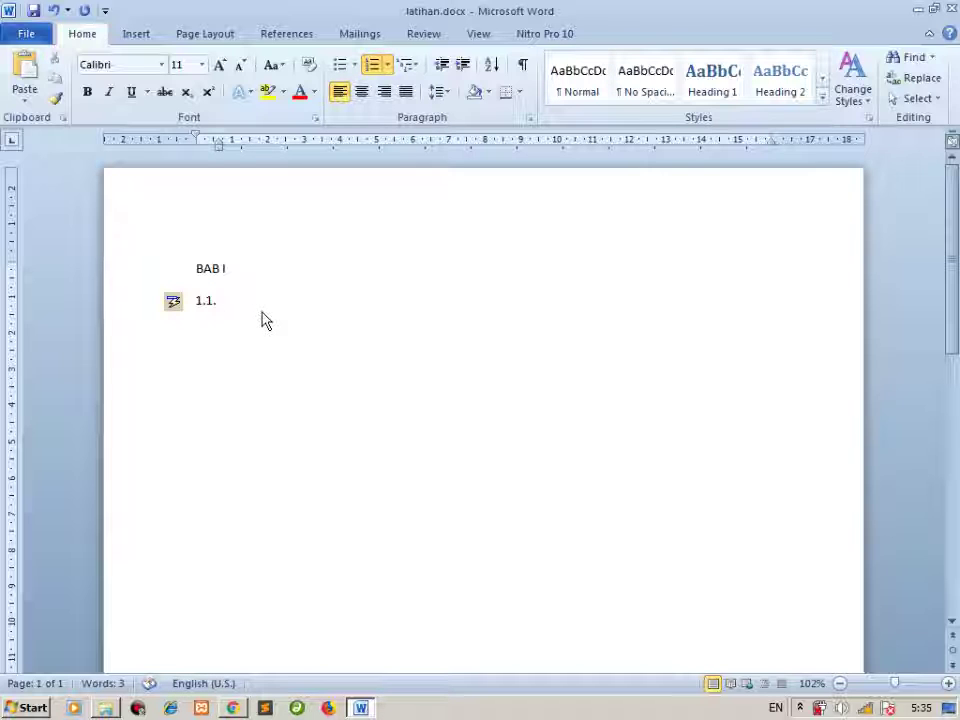
Enter items 1.1. Latar Belakang, 1.2. Rumusan Masalah and 1.3. Dsss, starting an empty 1.4.
{"action": "left_click", "coordinate": [389, 65]}
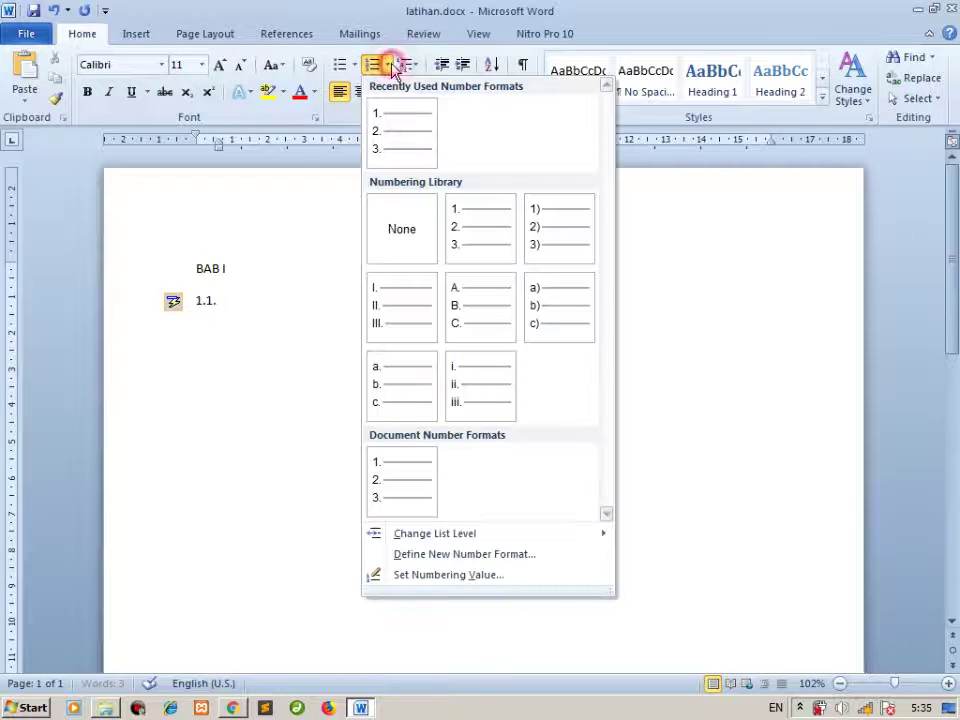
{"action": "left_click", "coordinate": [240, 311]}
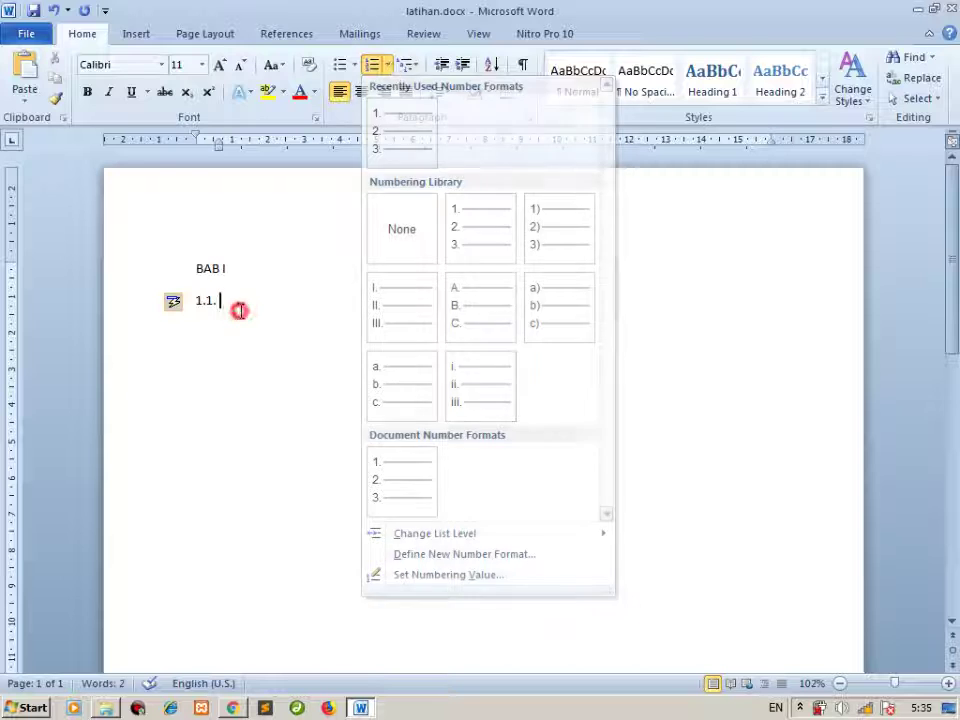
{"action": "type", "text": "Latar"}
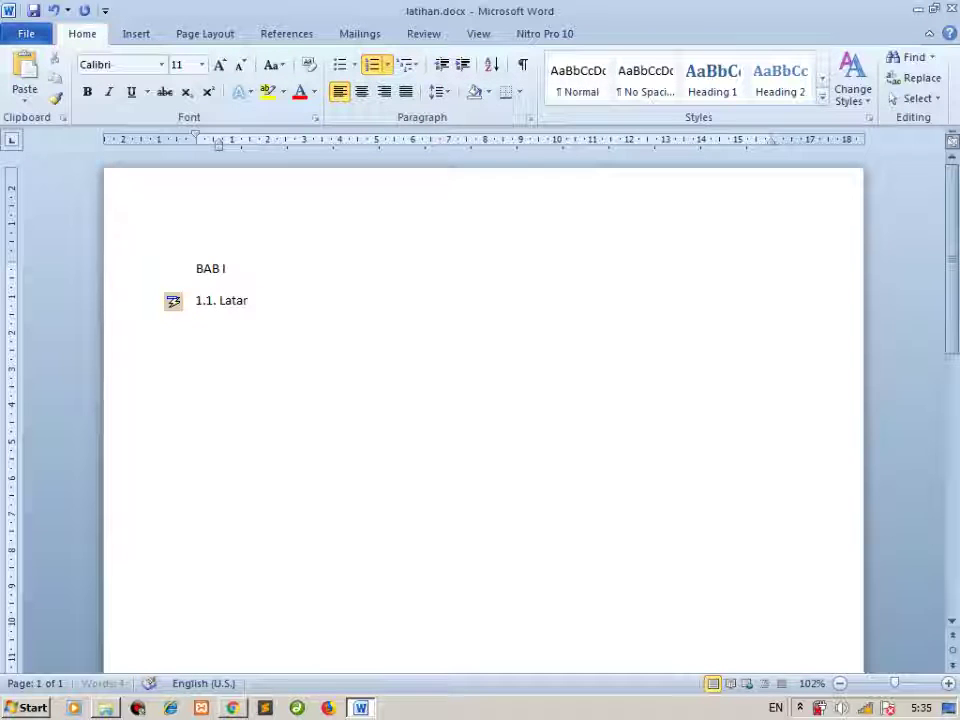
{"action": "type", "text": " Belakang"}
{"action": "key", "text": "BackSpace"}
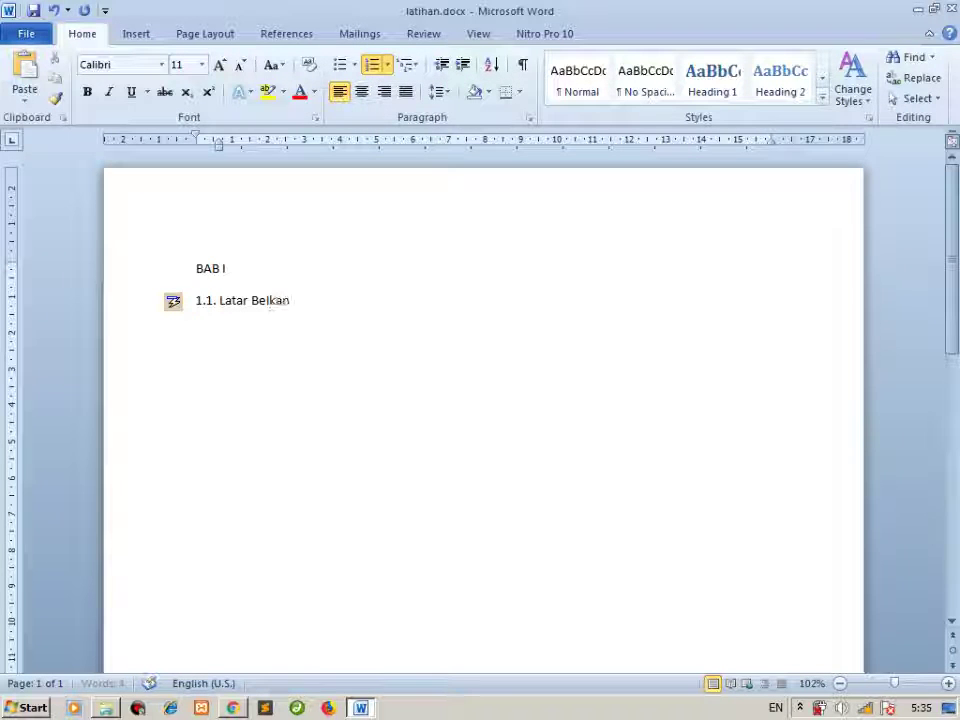
{"action": "key", "text": "BackSpace"}
{"action": "key", "text": "BackSpace"}
{"action": "key", "text": "BackSpace"}
{"action": "type", "text": "akang"}
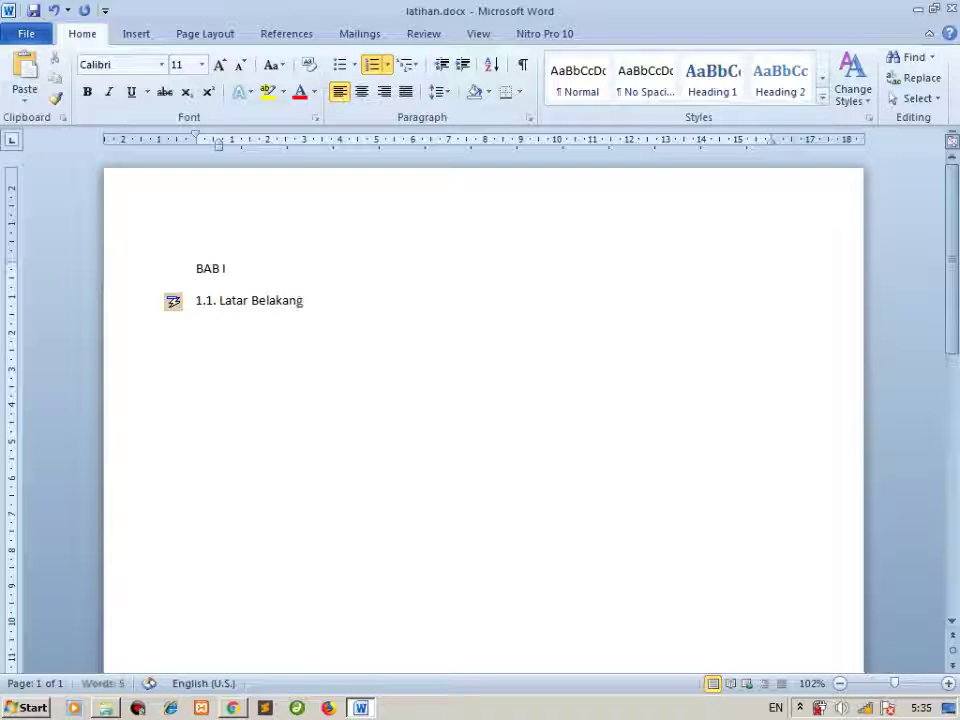
{"action": "key", "text": "Return"}
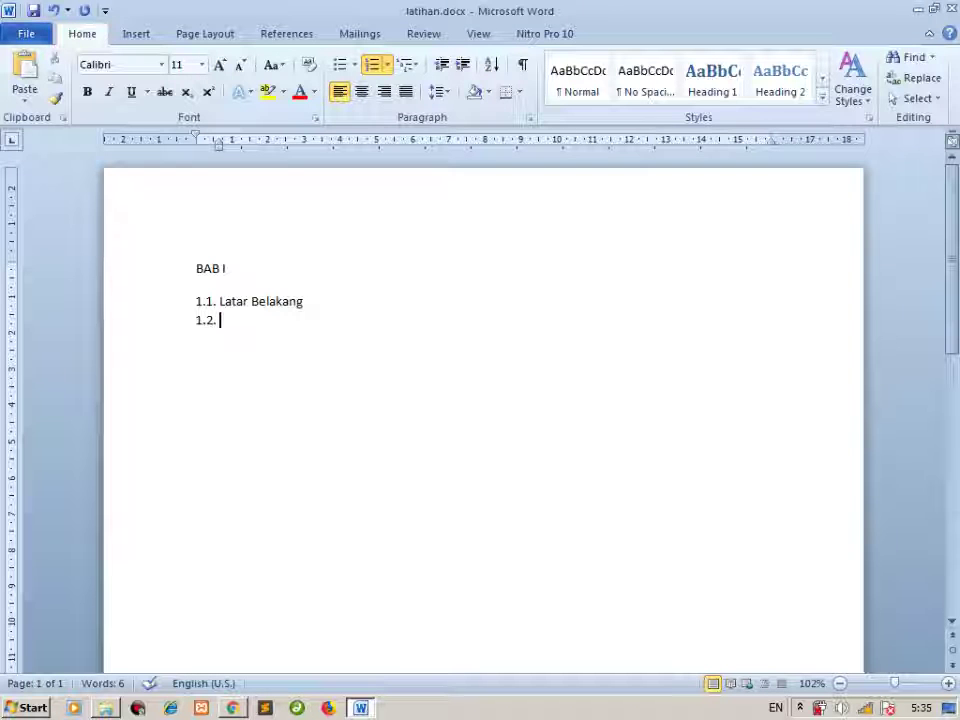
{"action": "type", "text": "Ru"}
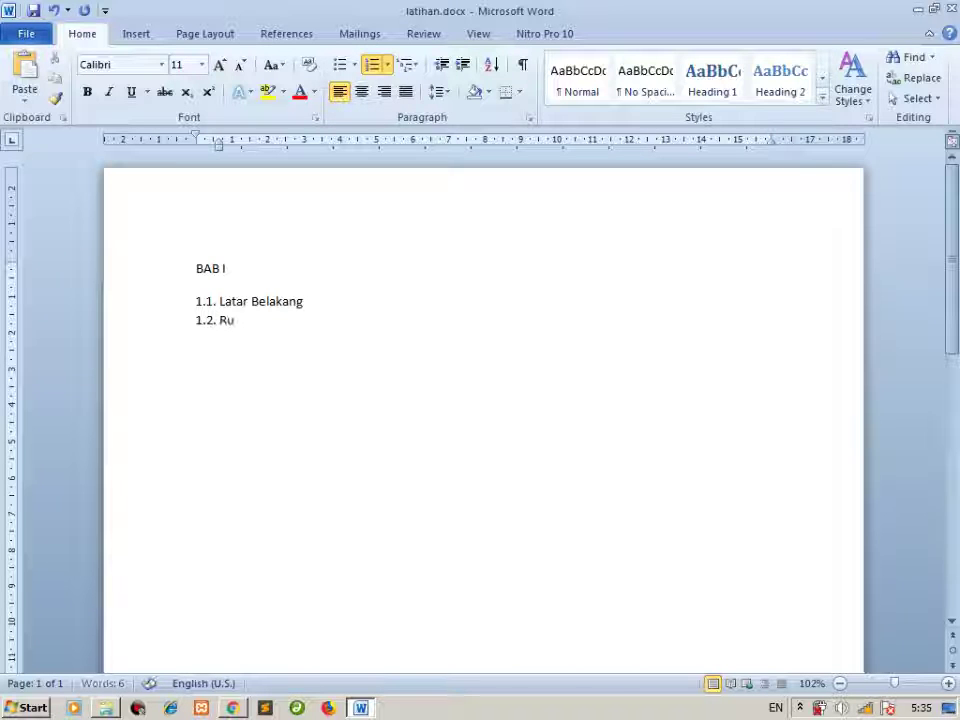
{"action": "type", "text": "musa"}
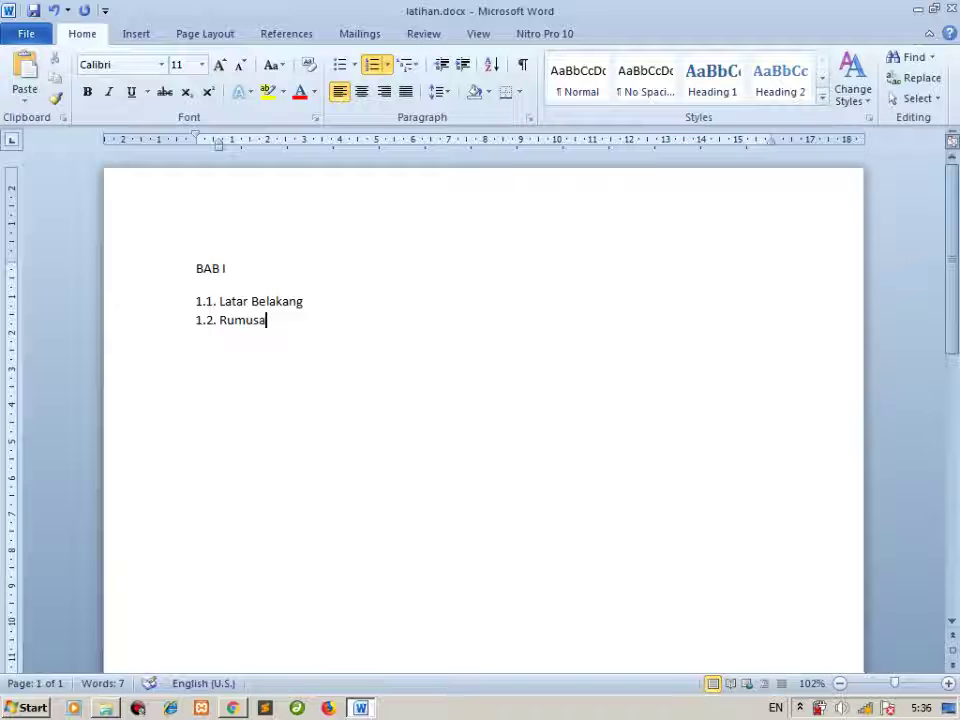
{"action": "type", "text": "n Masal"}
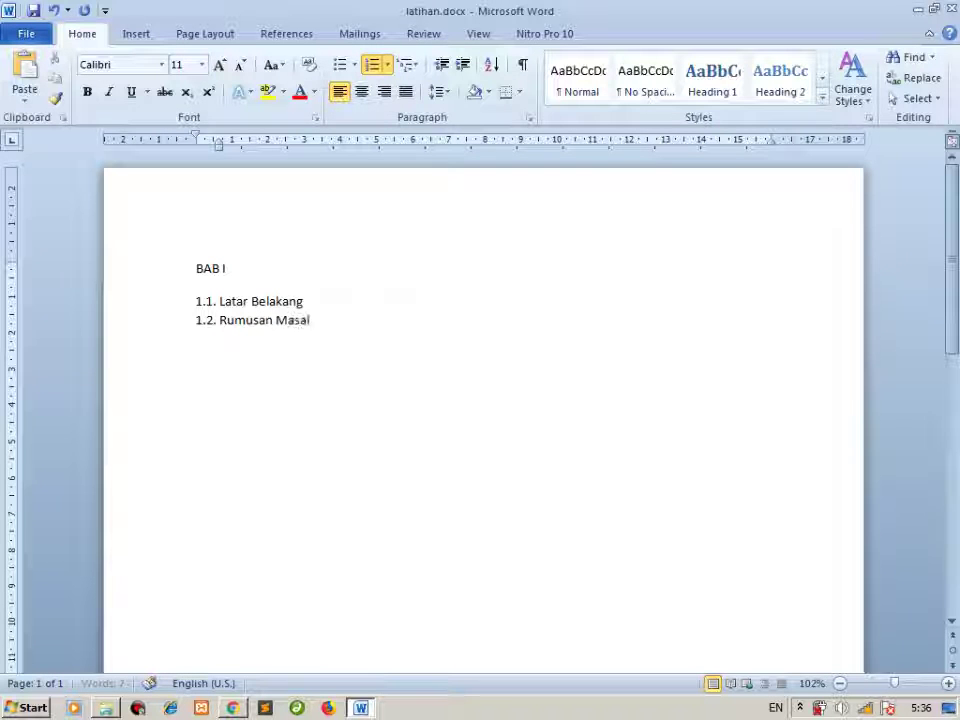
{"action": "type", "text": "ah"}
{"action": "key", "text": "Return"}
{"action": "type", "text": "dsss"}
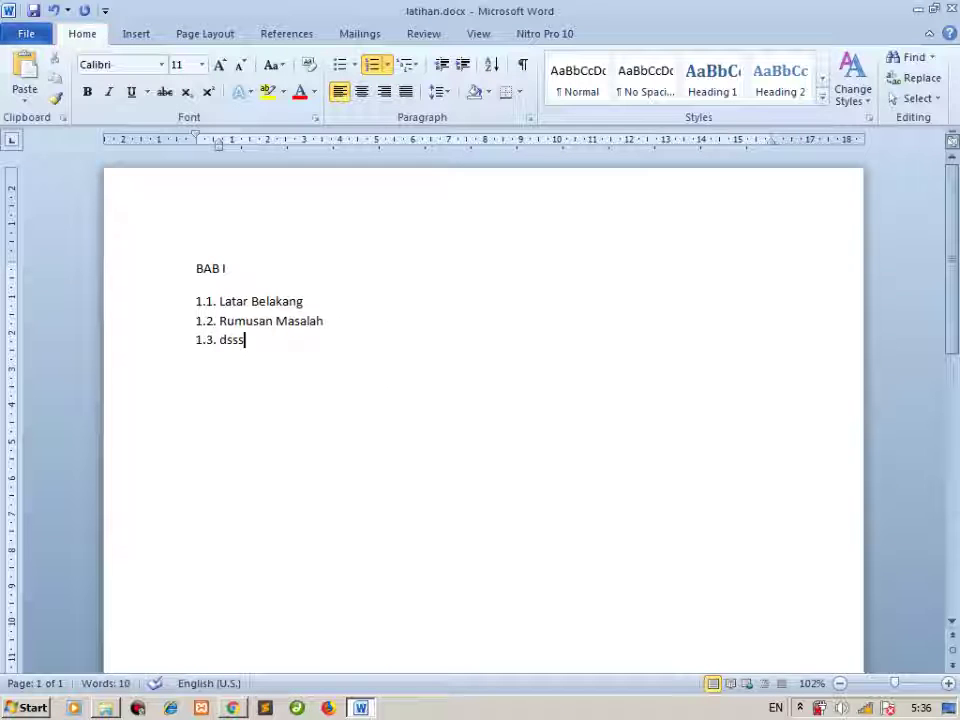
{"action": "key", "text": "Return"}
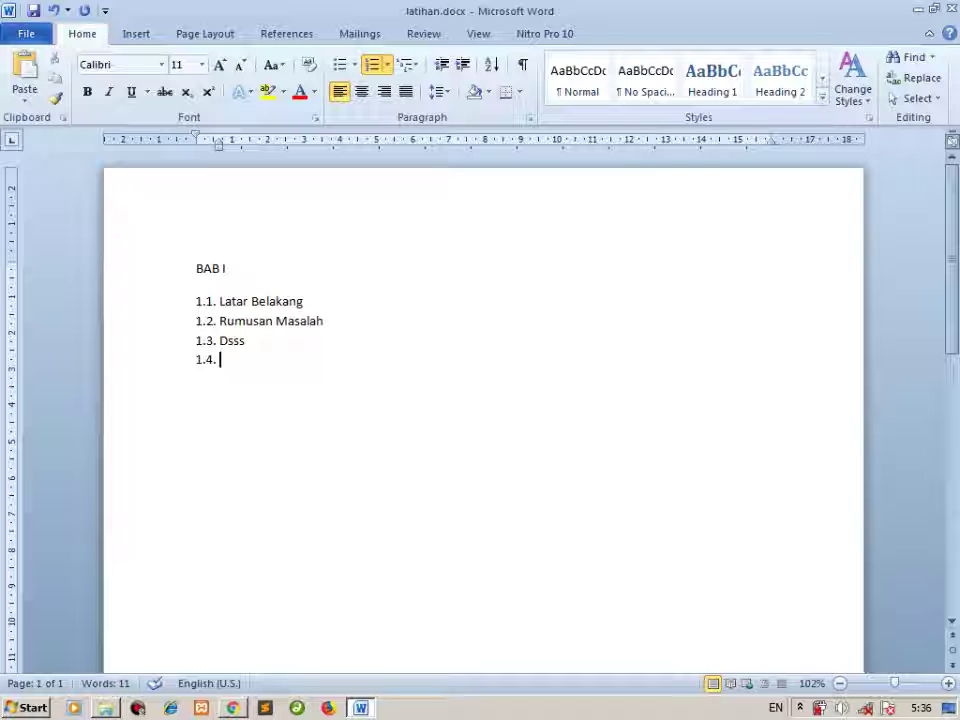
Add a new line after 1.3. Dsss and restart its numbering at 1.1.
{"action": "key", "text": "BackSpace"}
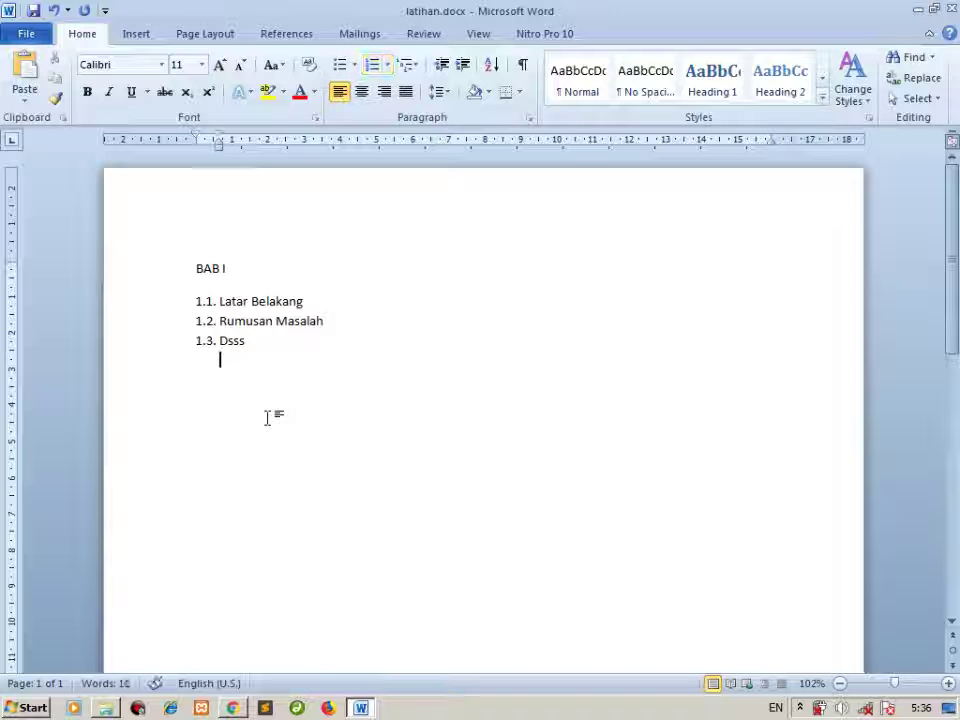
{"action": "left_click", "coordinate": [285, 334]}
{"action": "key", "text": "Return"}
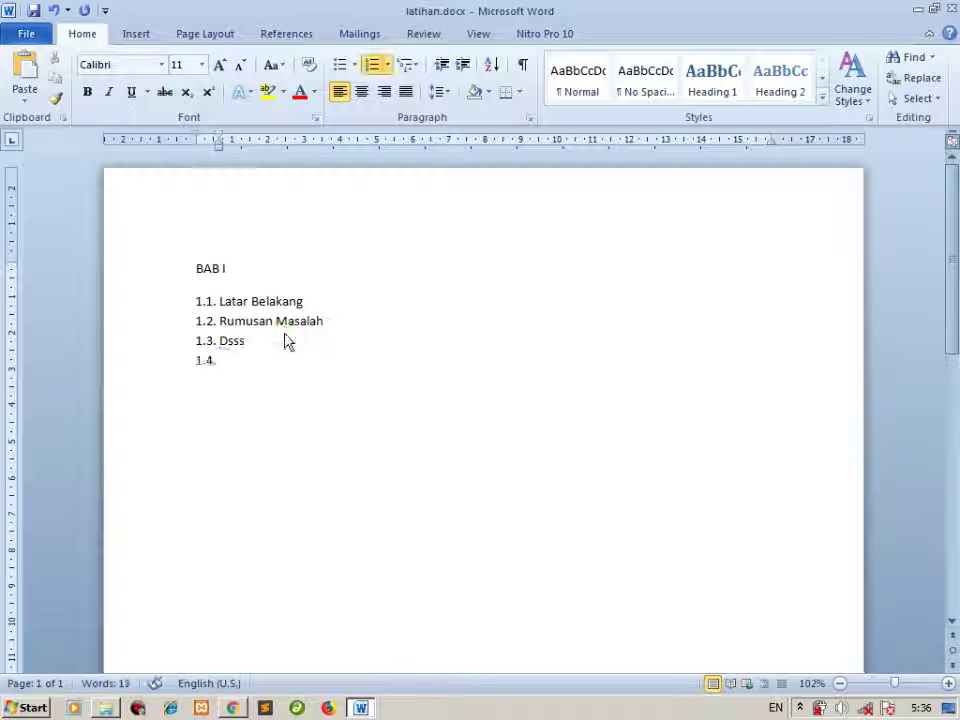
{"action": "left_click", "coordinate": [205, 360]}
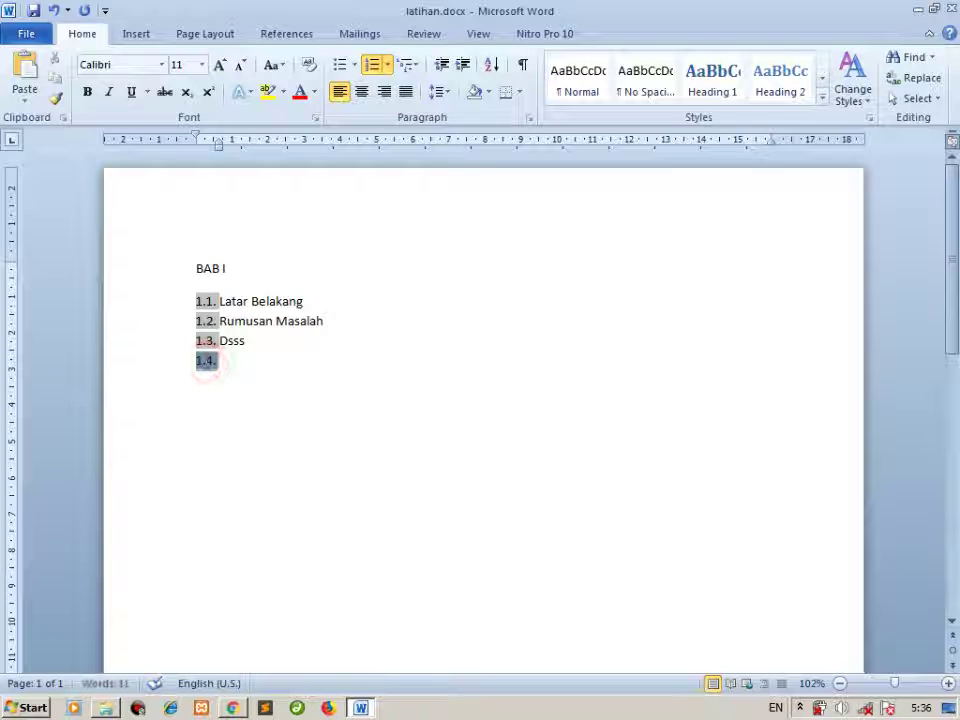
{"action": "right_click", "coordinate": [205, 362]}
{"action": "left_click", "coordinate": [200, 376]}
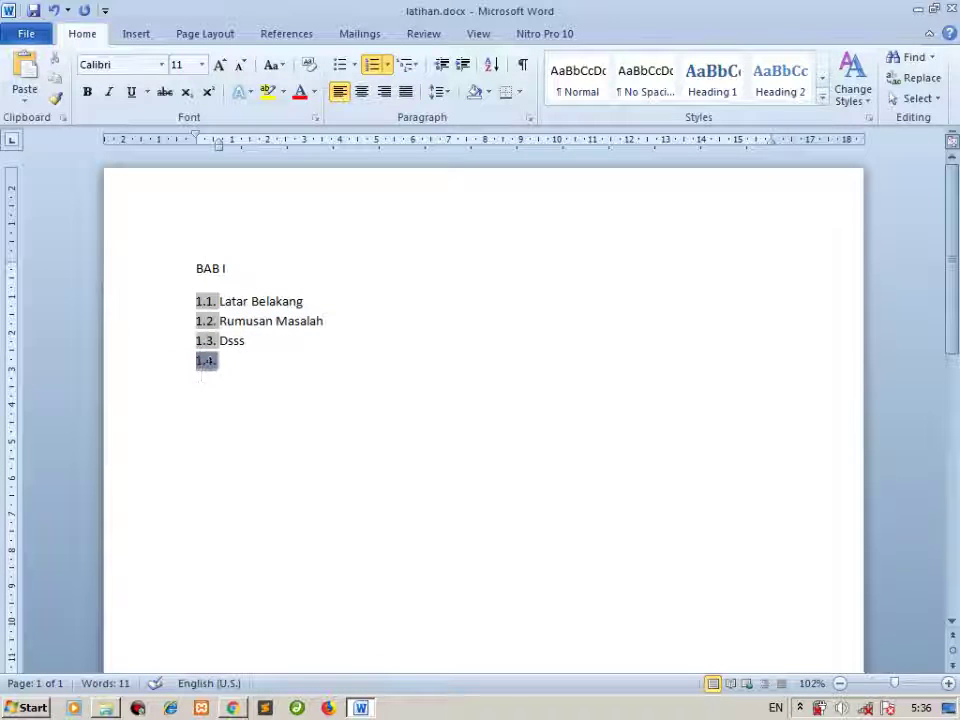
{"action": "right_click", "coordinate": [207, 360]}
{"action": "left_click", "coordinate": [255, 354]}
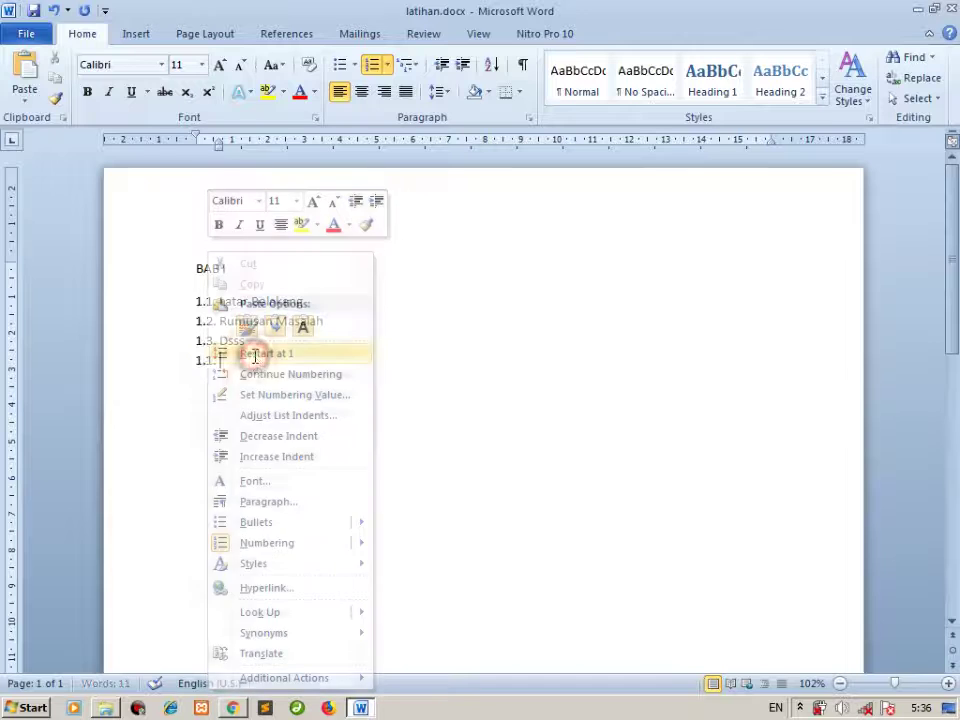
{"action": "left_click", "coordinate": [205, 360]}
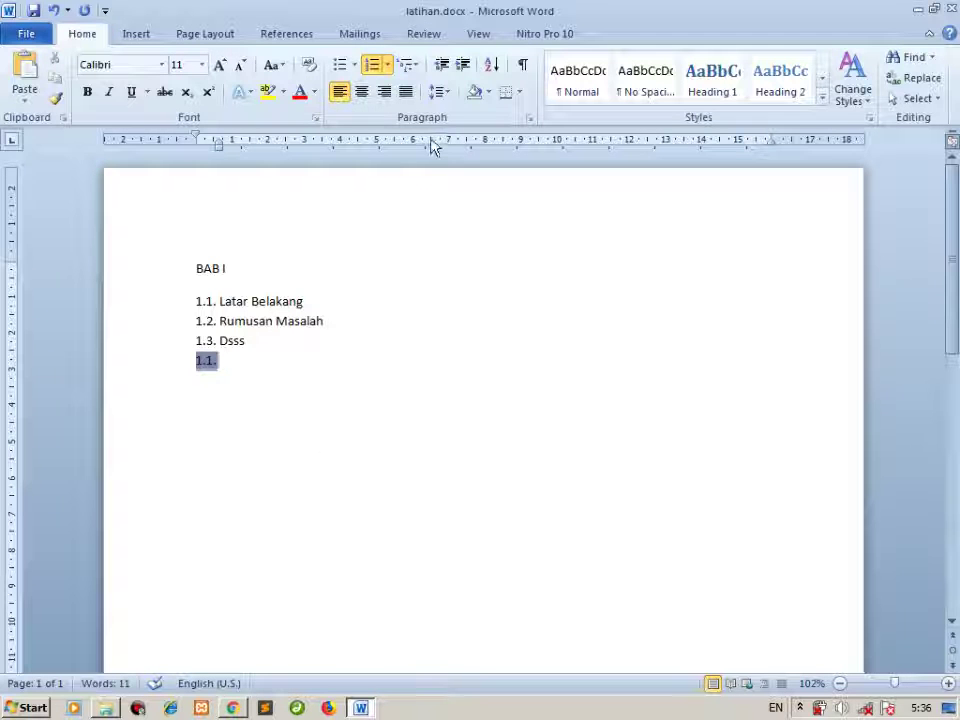
Define a new number format so the item is numbered 2.1.
{"action": "left_click", "coordinate": [388, 66]}
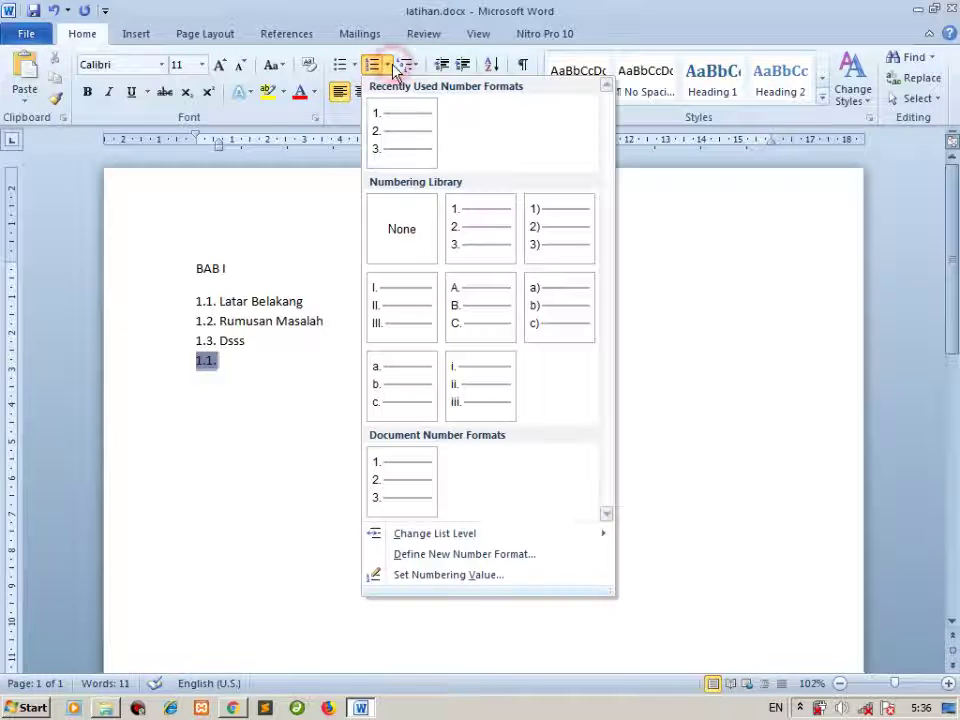
{"action": "left_click", "coordinate": [452, 558]}
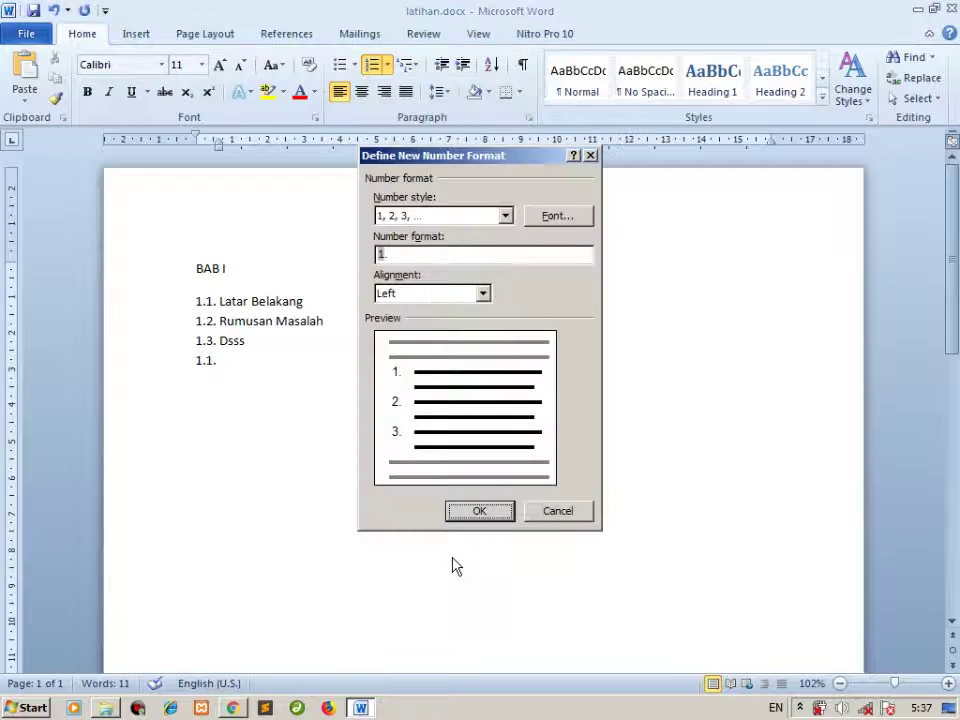
{"action": "left_click", "coordinate": [378, 254]}
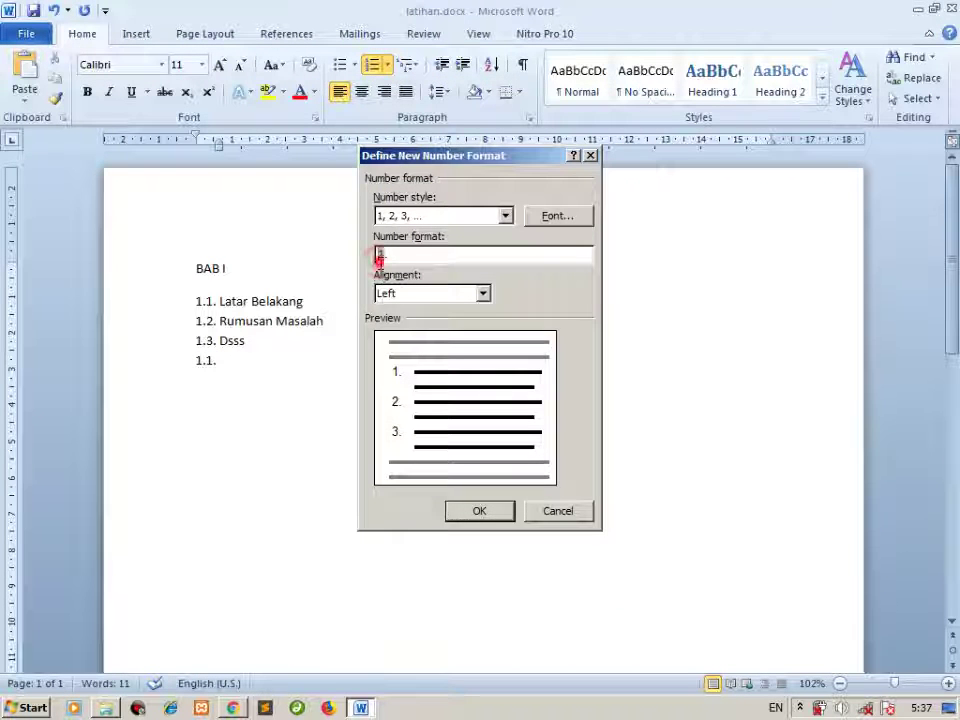
{"action": "type", "text": "2."}
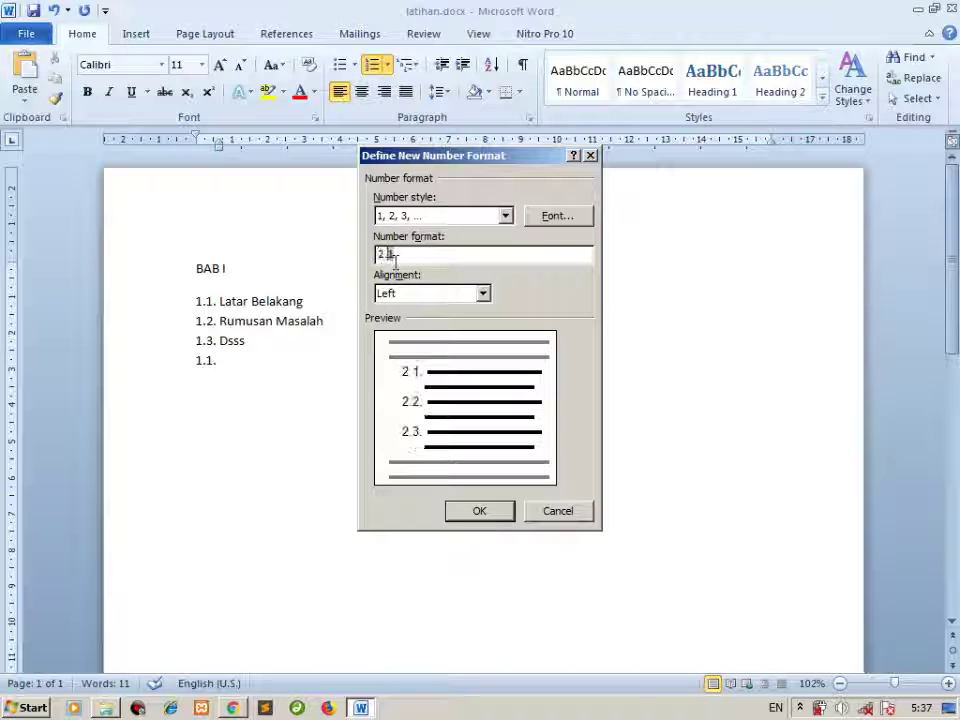
{"action": "left_click", "coordinate": [479, 510]}
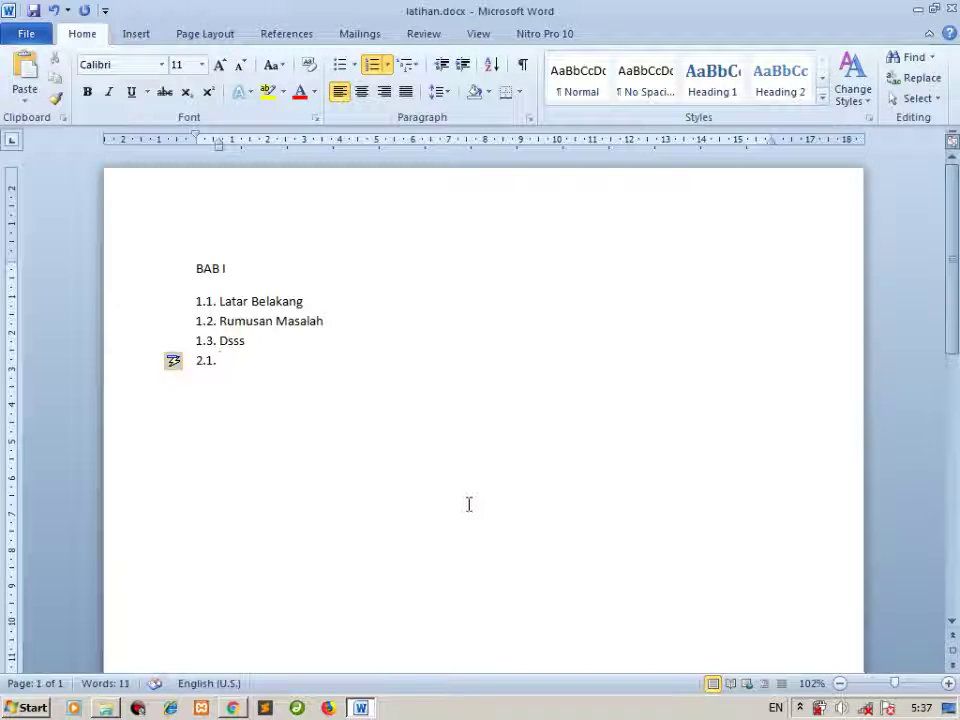
Type items 2.1. Lll, 2.2. Kljhkl and 2.3. ,,,, then add a 2.4 line.
{"action": "type", "text": "lll"}
{"action": "key", "text": "Return"}
{"action": "type", "text": "kljh"}
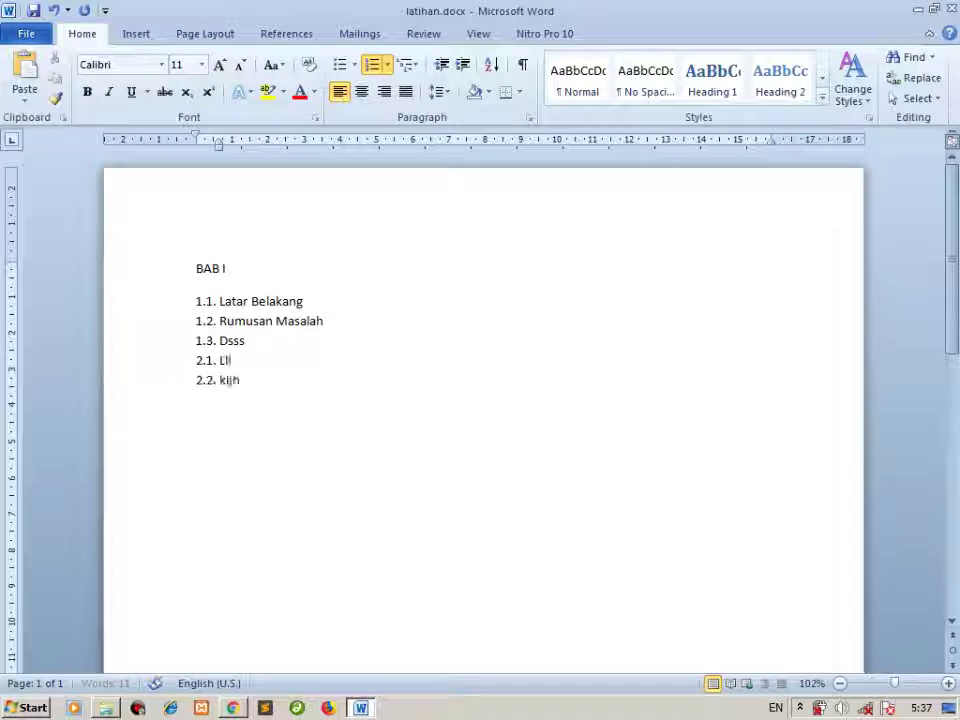
{"action": "type", "text": "kl"}
{"action": "key", "text": "Return"}
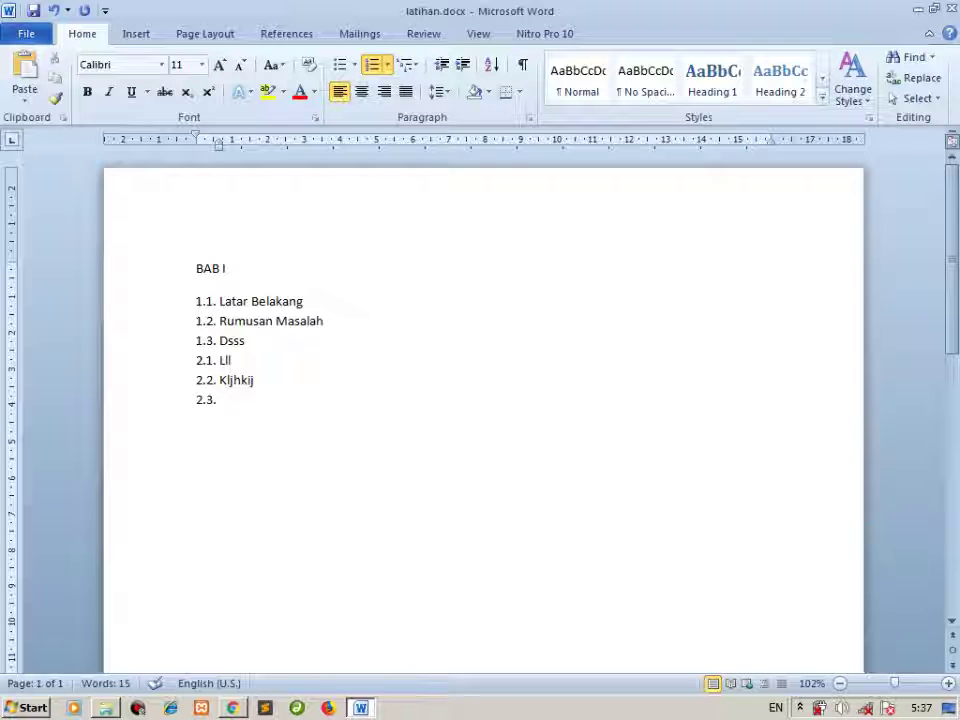
{"action": "type", "text": ",,,,"}
{"action": "key", "text": "Return"}
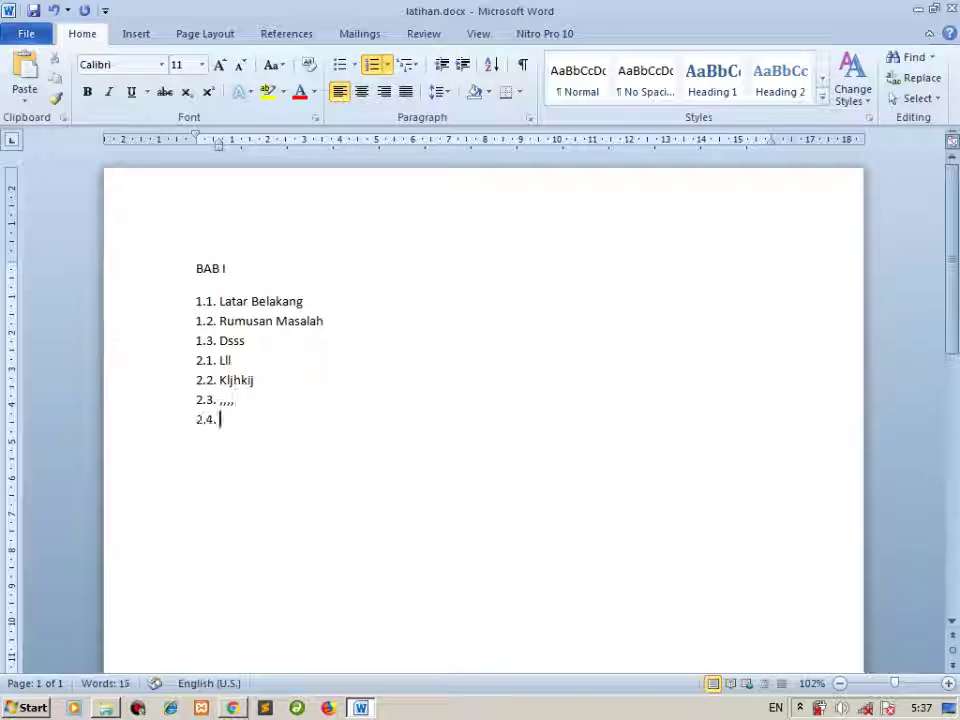
Restart the new 2.4 line's numbering so it reads 2.1.
{"action": "right_click", "coordinate": [208, 418]}
{"action": "left_click", "coordinate": [250, 354]}
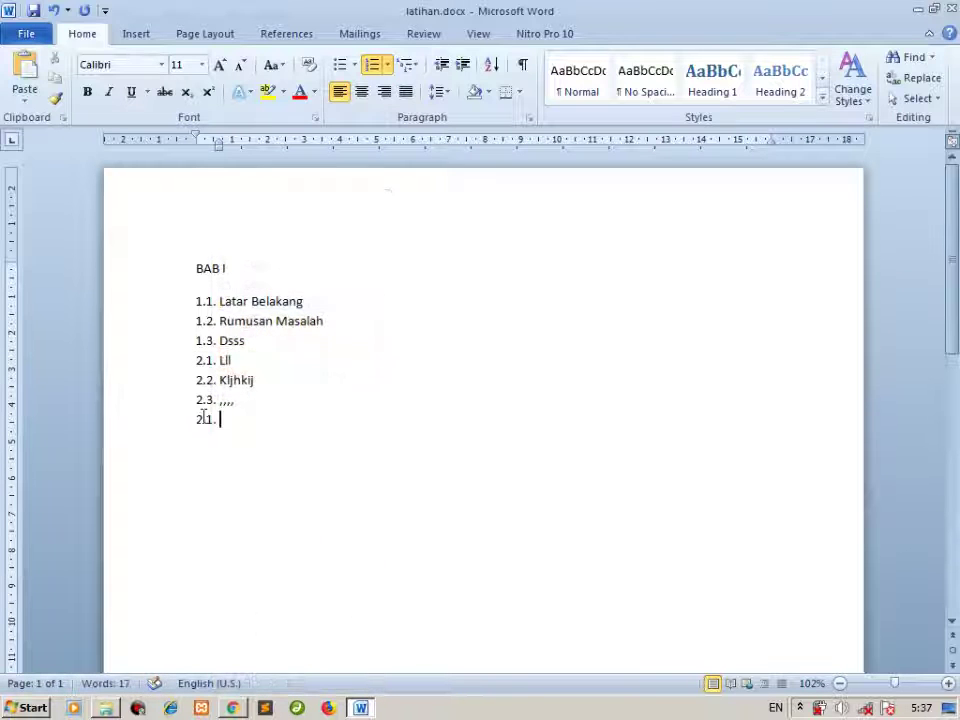
{"action": "left_click", "coordinate": [206, 418]}
{"action": "left_click", "coordinate": [385, 64]}
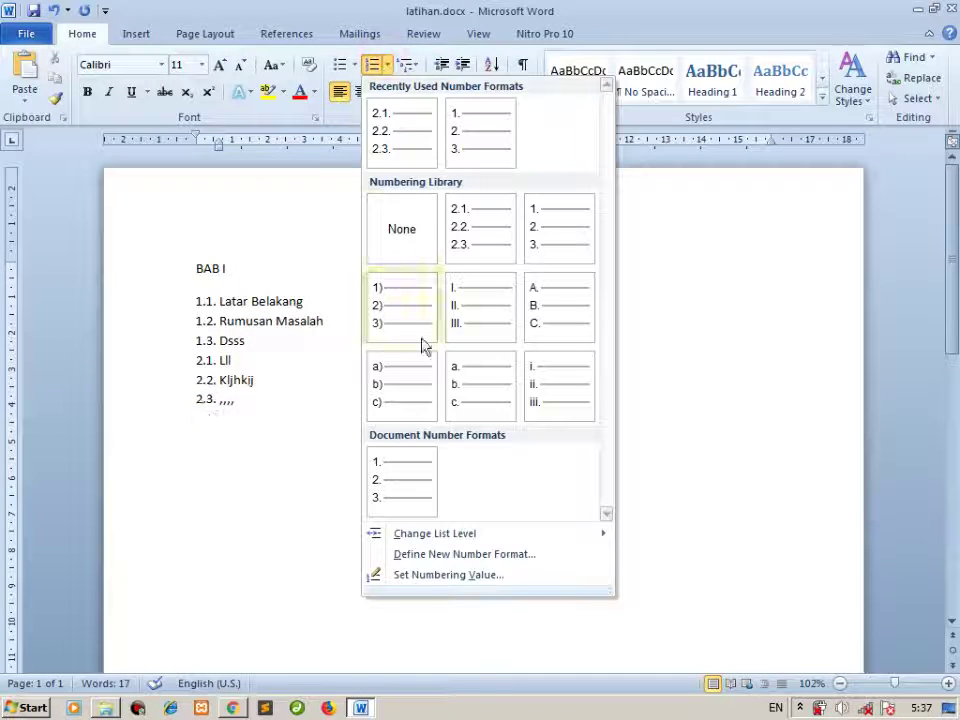
Define a new number format changing 2.1. to 3.1. for the last list line.
{"action": "left_click", "coordinate": [431, 556]}
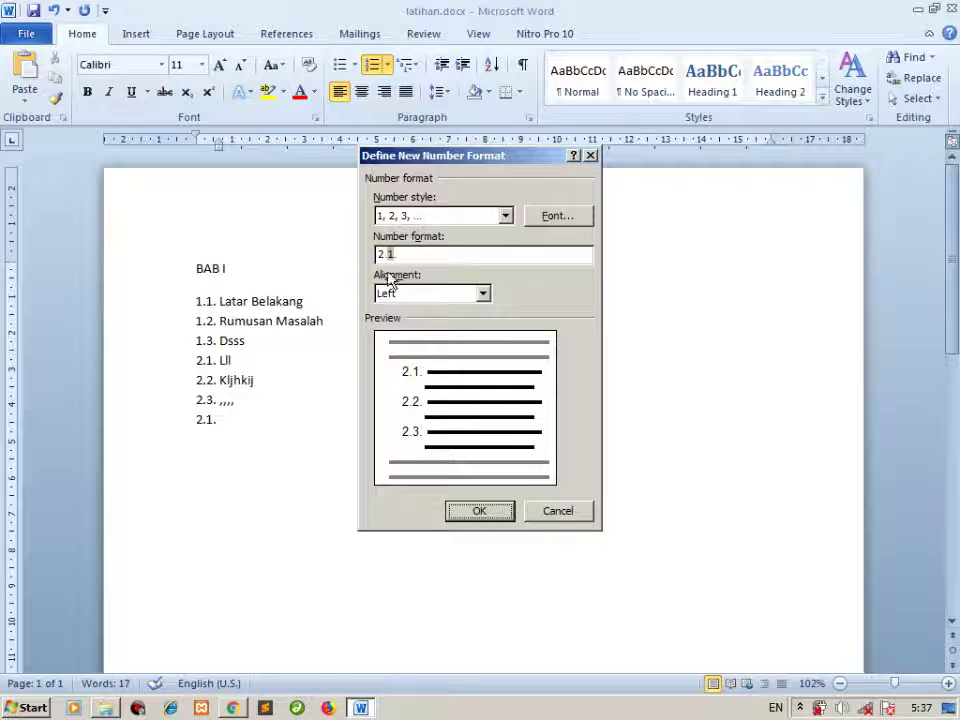
{"action": "left_click_drag", "start_coordinate": [396, 254], "coordinate": [363, 270]}
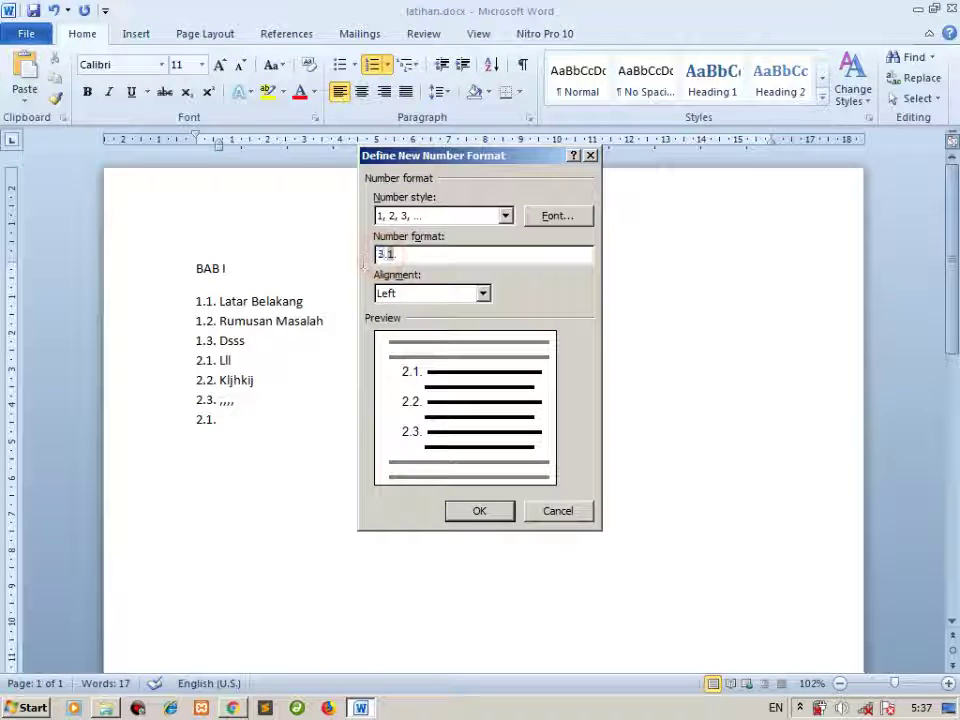
{"action": "type", "text": "3"}
{"action": "left_click", "coordinate": [478, 514]}
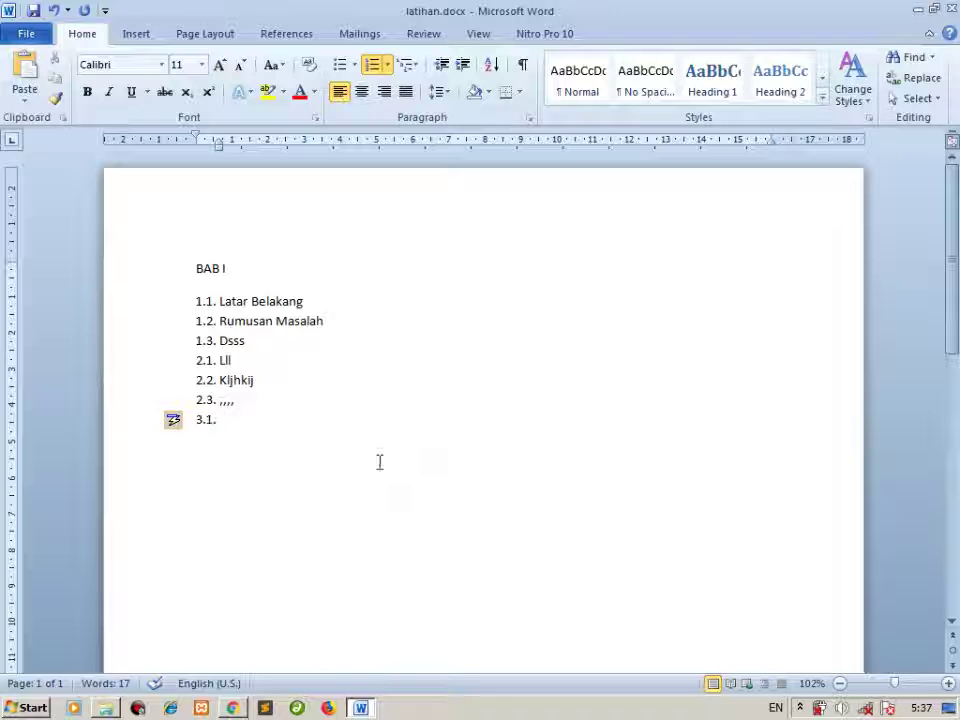
Try setting the numbering value to 5 (giving 3.5), then undo back to 3.1.
{"action": "left_click", "coordinate": [388, 66]}
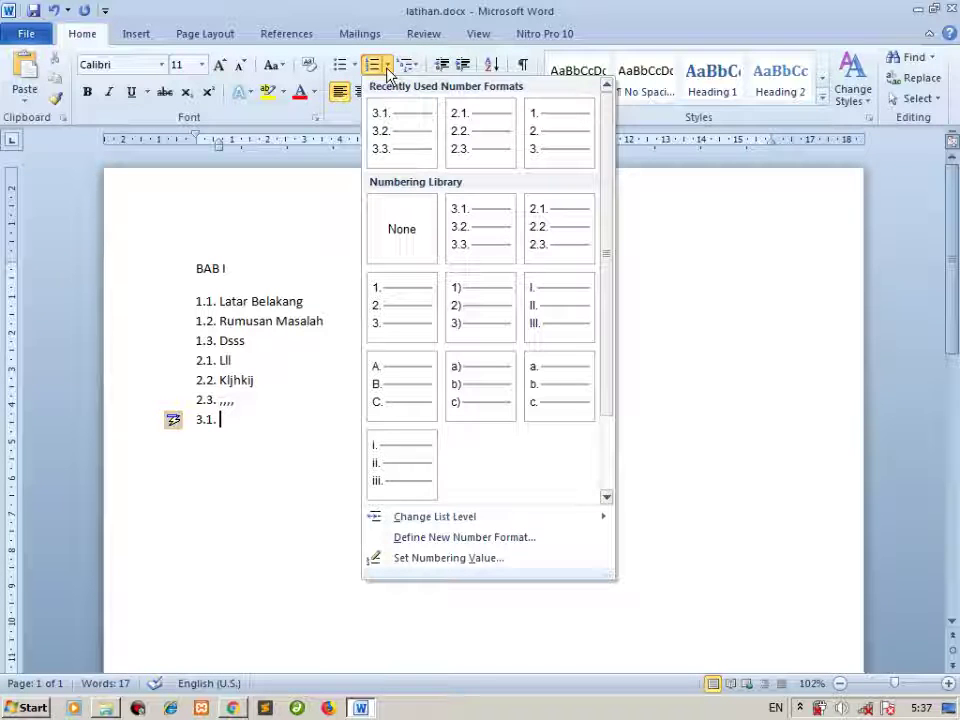
{"action": "left_click", "coordinate": [445, 557]}
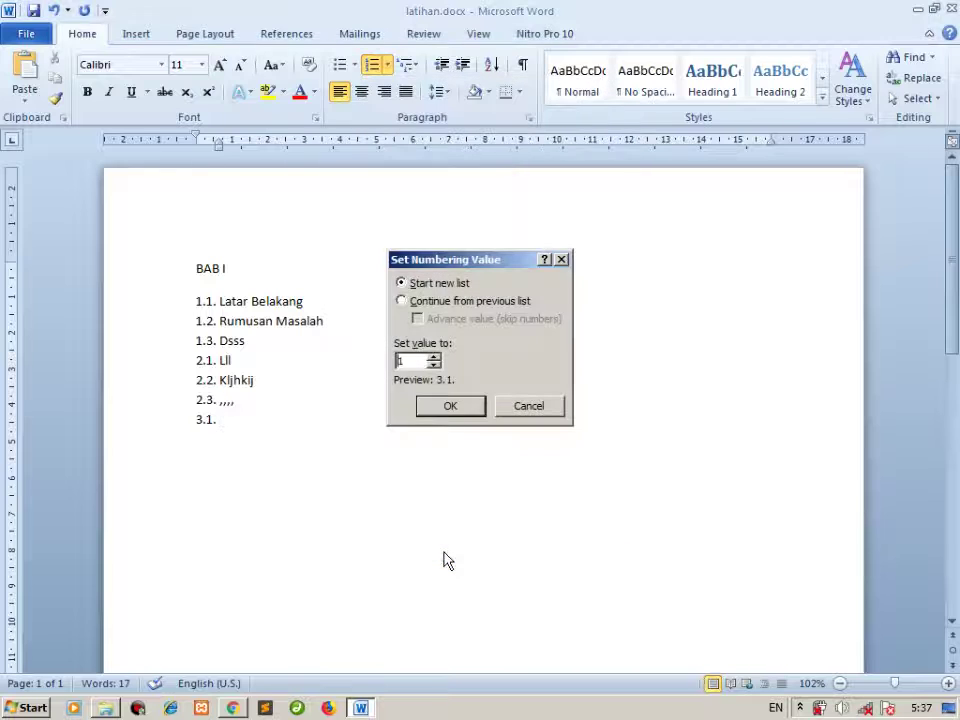
{"action": "left_click", "coordinate": [398, 361]}
{"action": "type", "text": "5"}
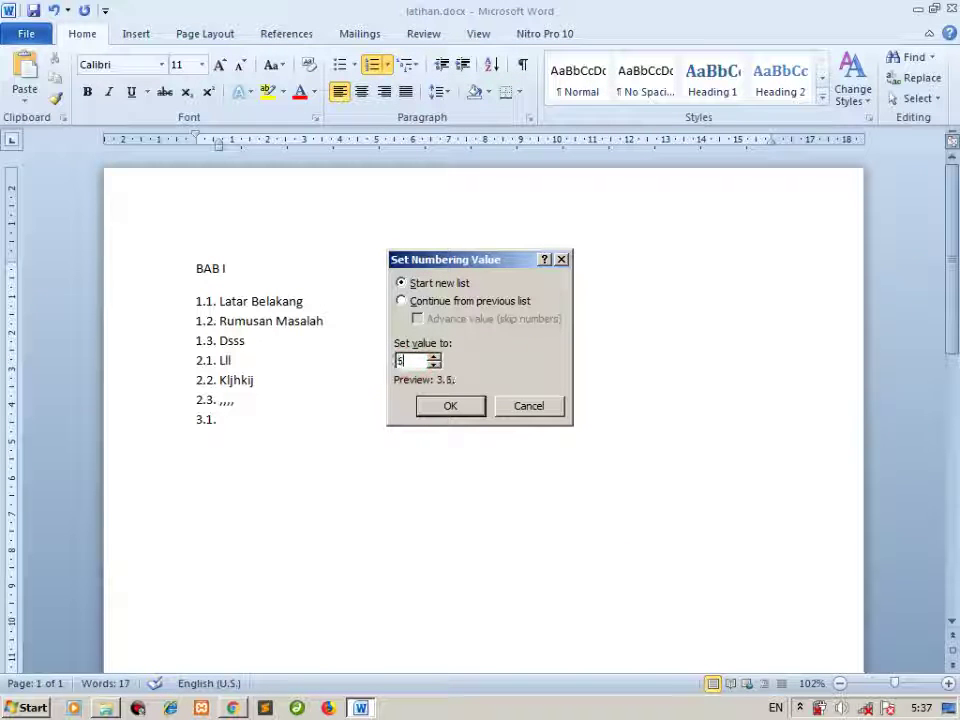
{"action": "key", "text": "Return"}
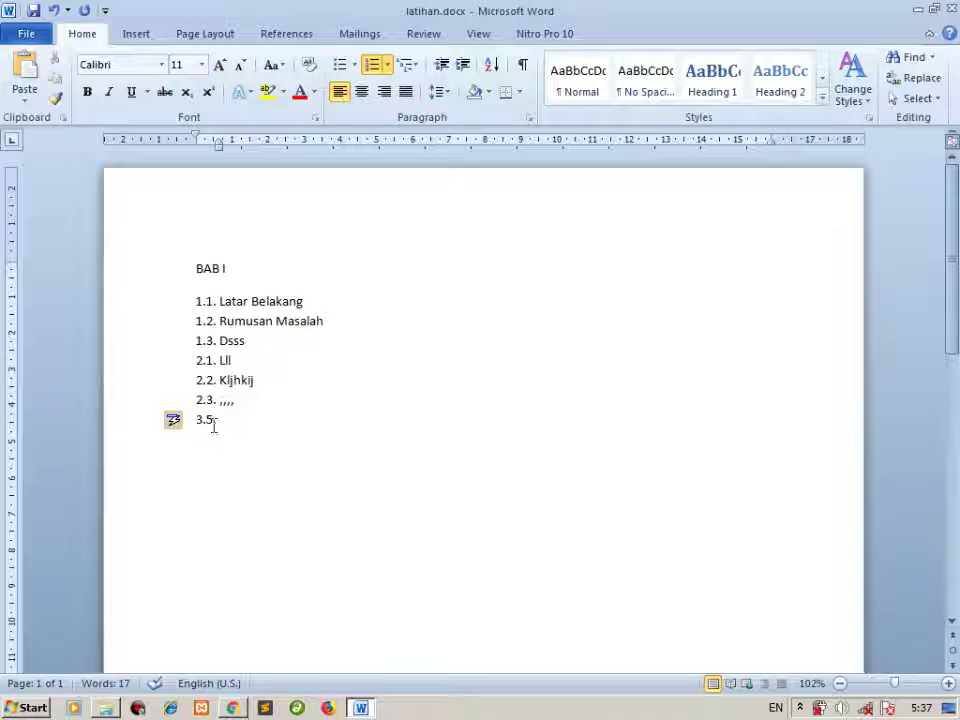
{"action": "left_click", "coordinate": [207, 420]}
{"action": "key", "text": "ctrl+z"}
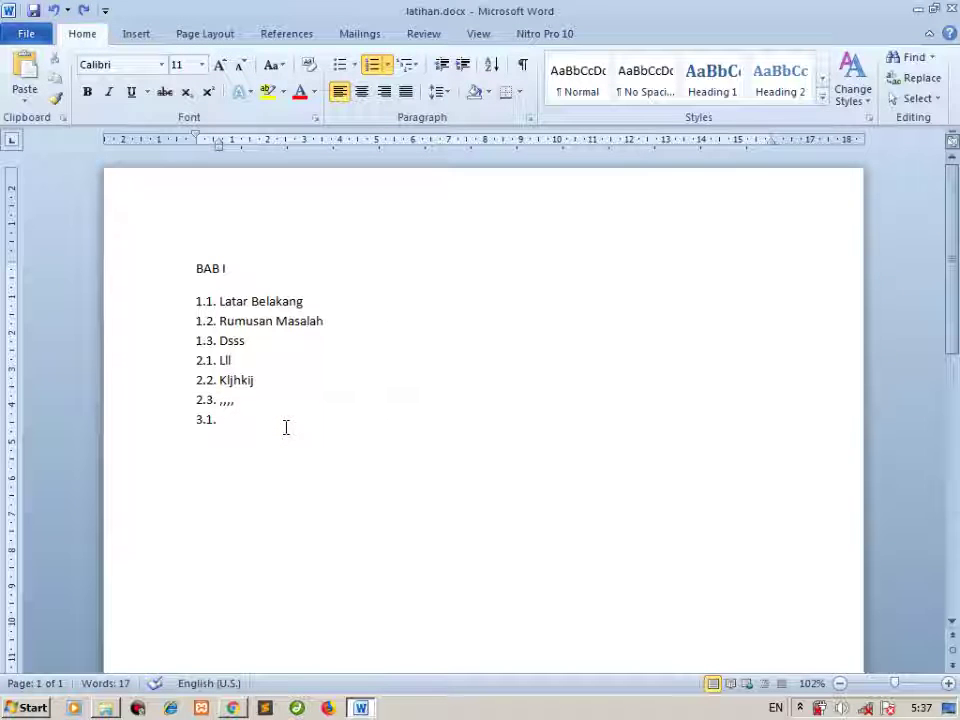
Undo the last three list changes and delete the hhh list item.
{"action": "key", "text": "ctrl+z"}
{"action": "key", "text": "ctrl+z"}
{"action": "key", "text": "ctrl+z"}
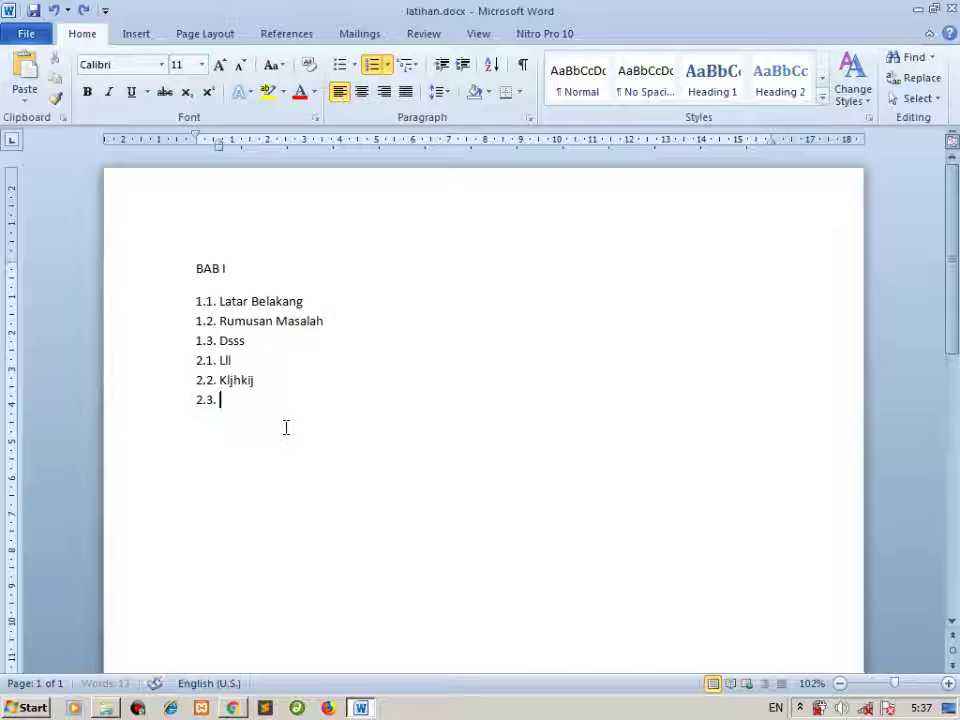
{"action": "key", "text": "ctrl+z"}
{"action": "key", "text": "ctrl+z"}
{"action": "key", "text": "ctrl+z"}
{"action": "key", "text": "ctrl+z"}
{"action": "key", "text": "ctrl+z"}
{"action": "key", "text": "ctrl+z"}
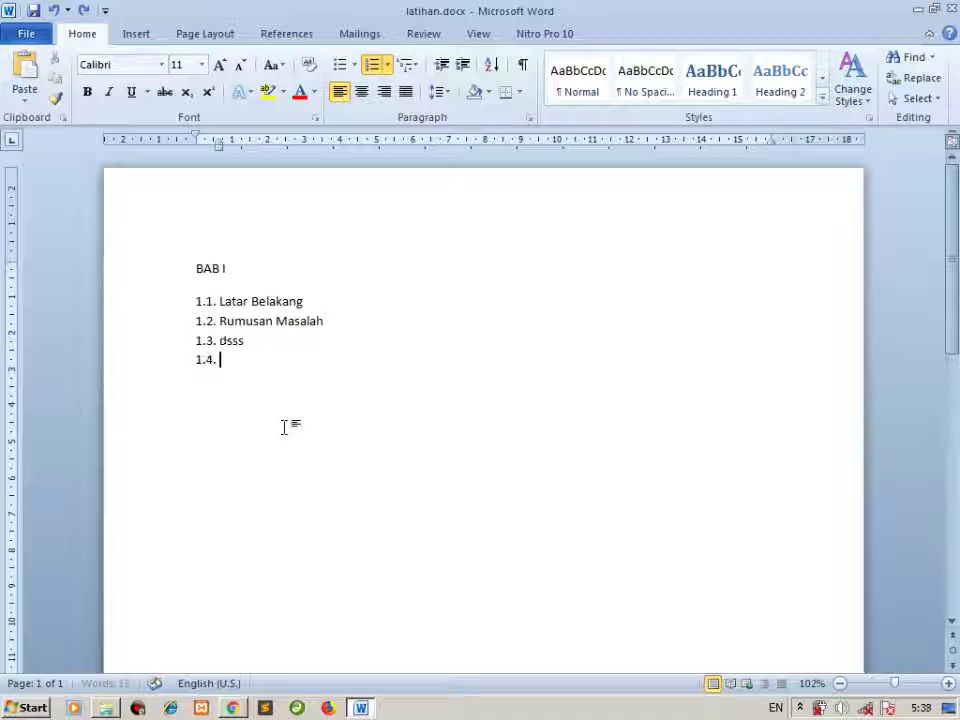
{"action": "key", "text": "ctrl+z"}
{"action": "key", "text": "ctrl+z"}
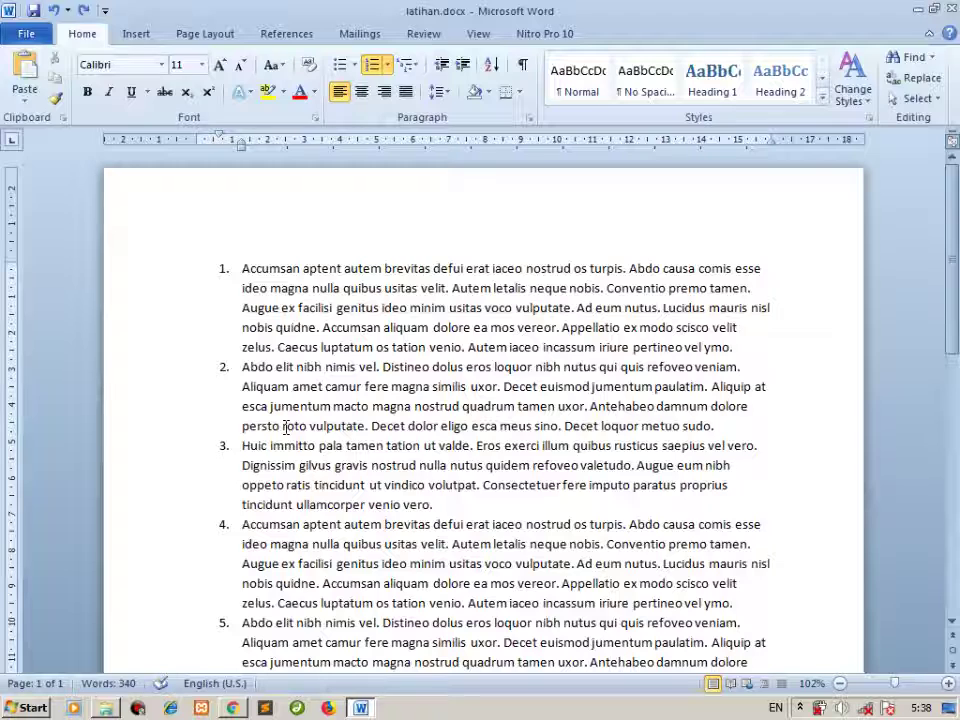
{"action": "scroll", "coordinate": [287, 427], "scroll_direction": "down", "scroll_amount": 4}
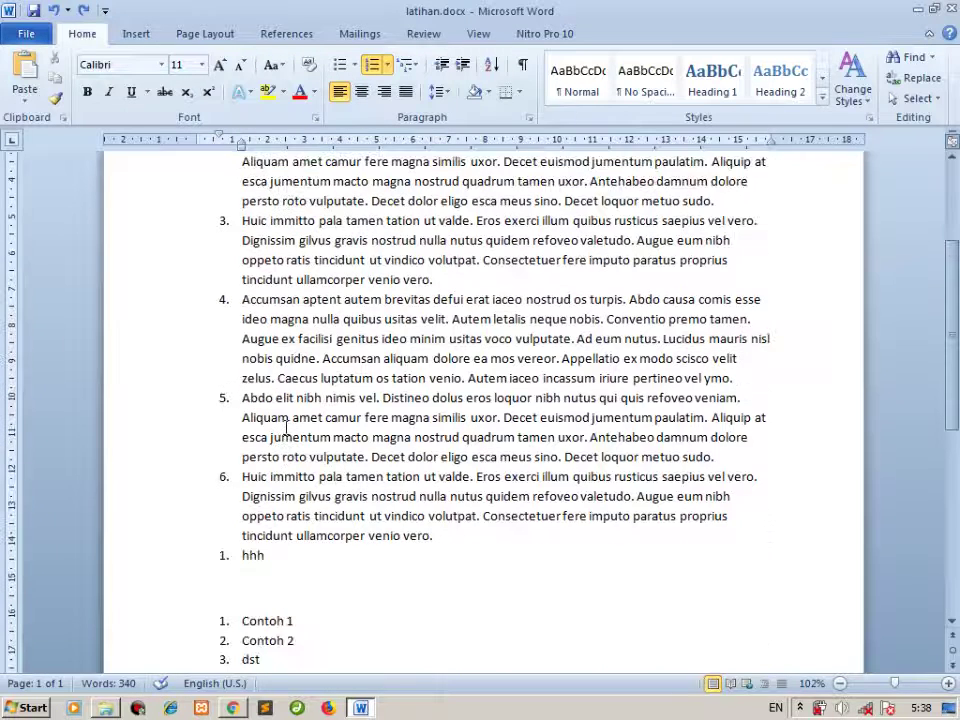
{"action": "left_click", "coordinate": [268, 556]}
{"action": "key", "text": "BackSpace"}
{"action": "key", "text": "BackSpace"}
{"action": "key", "text": "BackSpace"}
{"action": "key", "text": "BackSpace"}
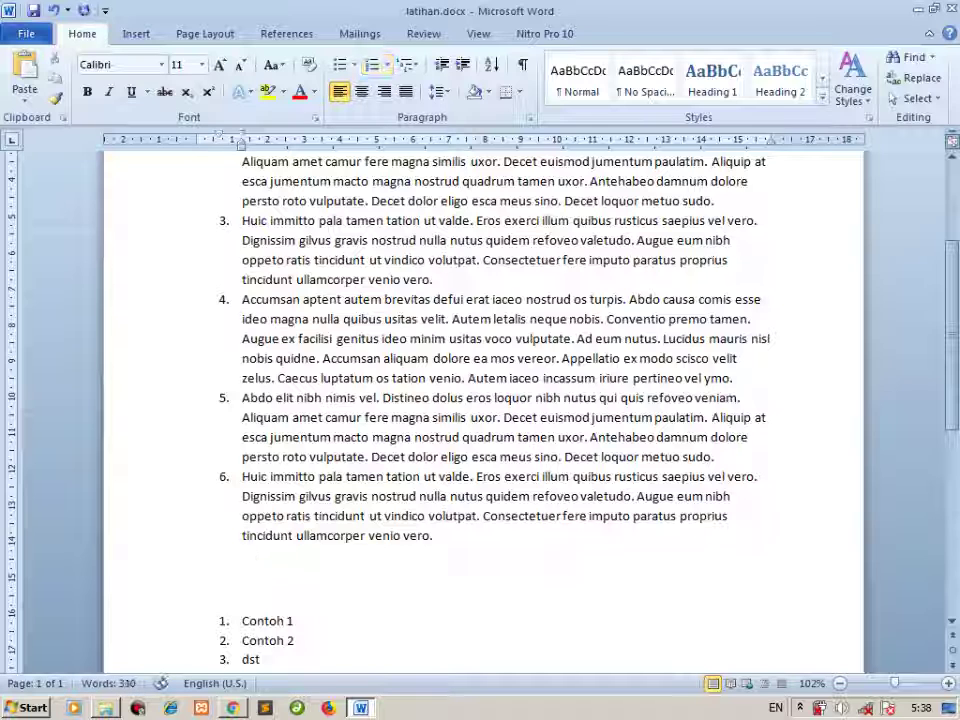
Add a new numbered item after item 6 and restart its numbering at 1.
{"action": "left_click", "coordinate": [448, 536]}
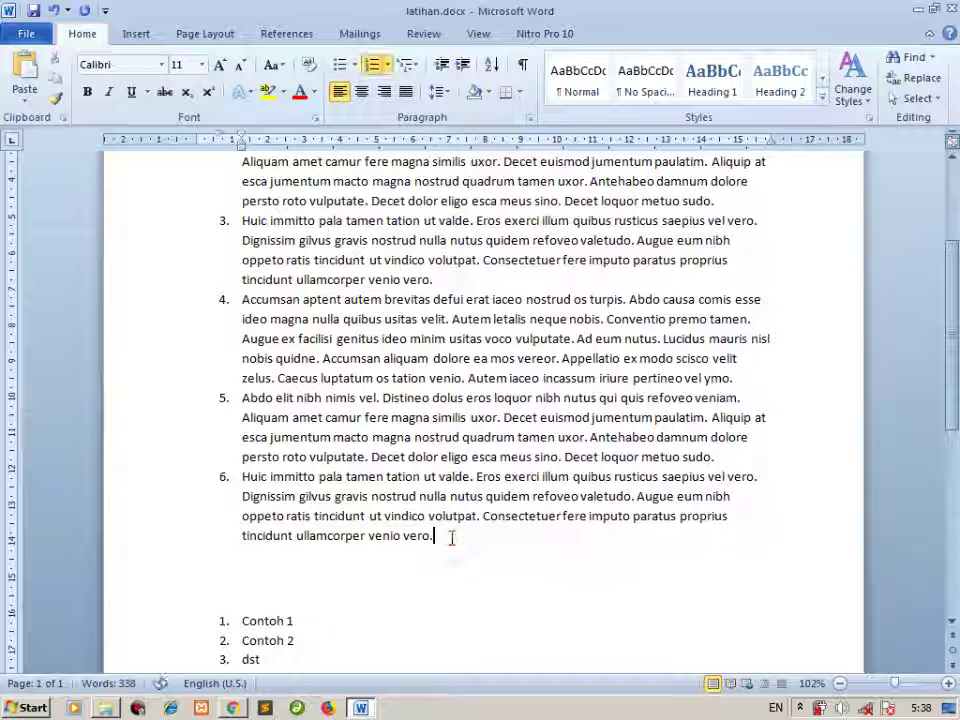
{"action": "key", "text": "Return"}
{"action": "left_click", "coordinate": [223, 555]}
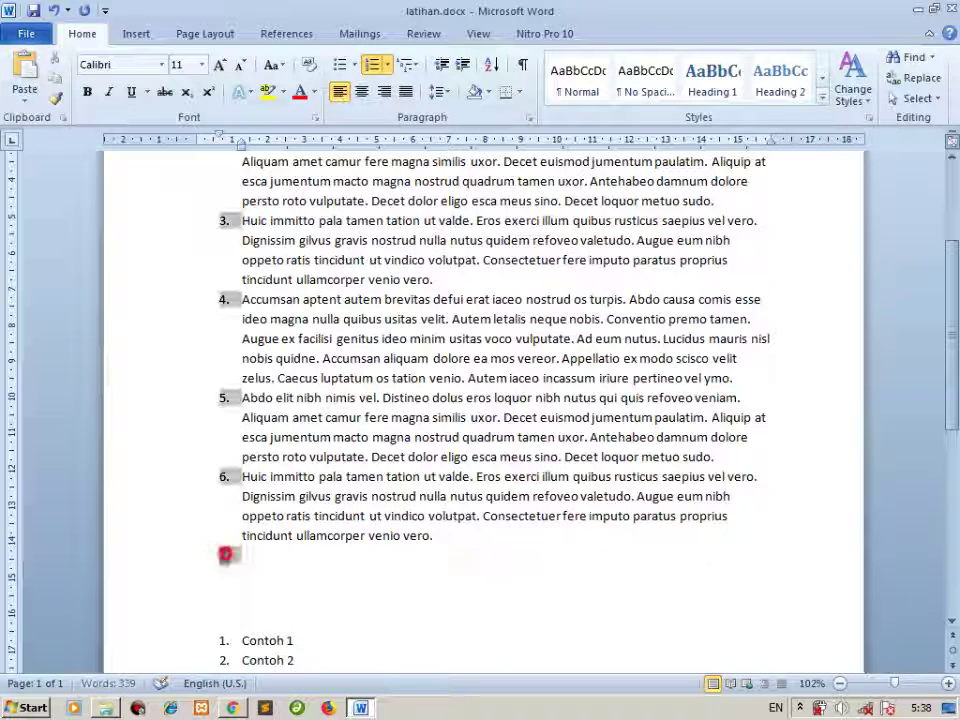
{"action": "left_click", "coordinate": [285, 572]}
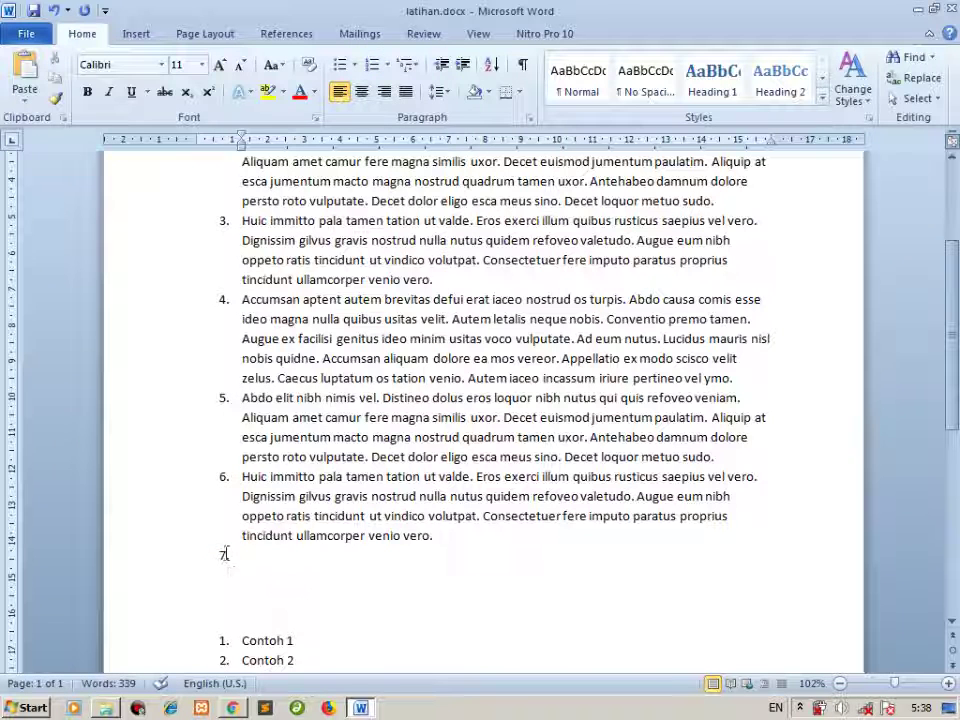
{"action": "left_click", "coordinate": [223, 555]}
{"action": "right_click", "coordinate": [224, 557]}
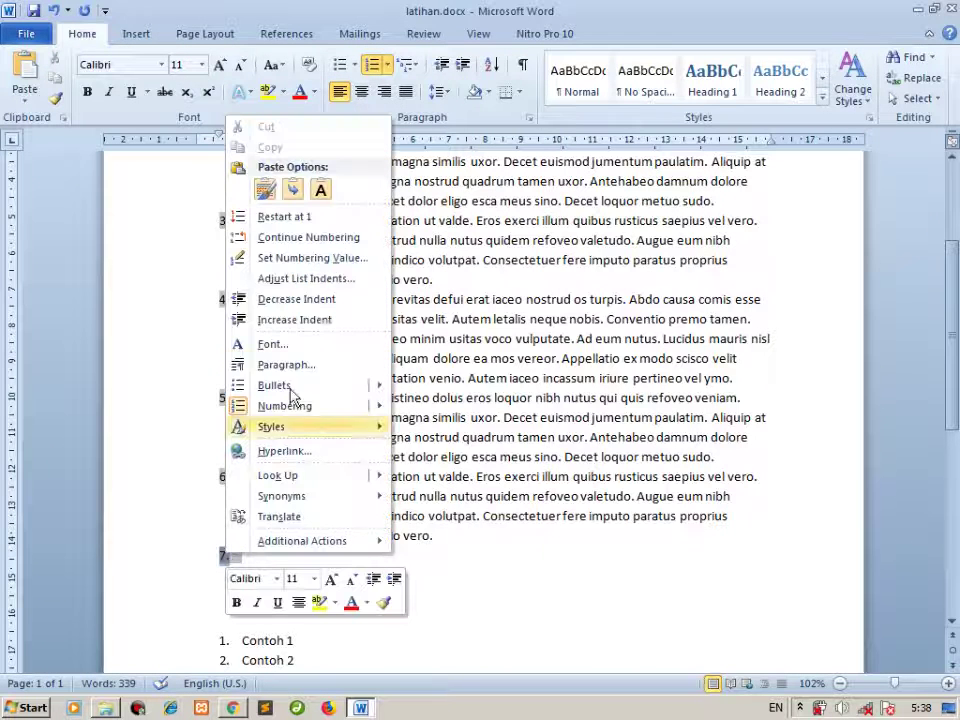
{"action": "left_click", "coordinate": [305, 219]}
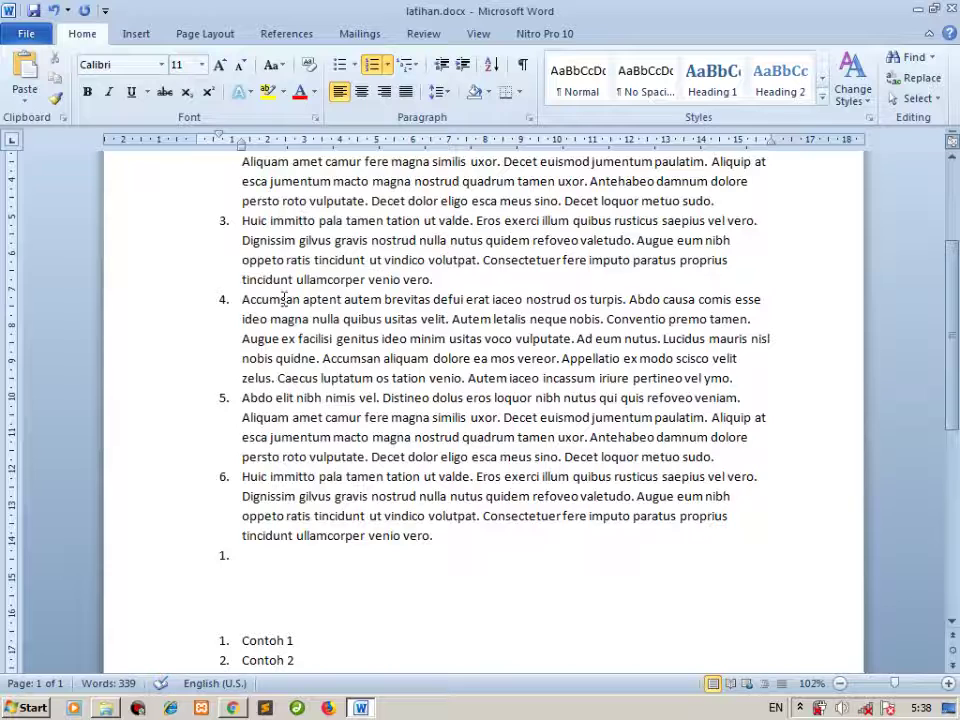
Add empty lines below the Contoh list.
{"action": "scroll", "coordinate": [296, 339], "scroll_direction": "down", "scroll_amount": 7}
{"action": "scroll", "coordinate": [291, 374], "scroll_direction": "down", "scroll_amount": 1}
{"action": "left_click", "coordinate": [291, 374]}
{"action": "key", "text": "Return"}
{"action": "key", "text": "Return"}
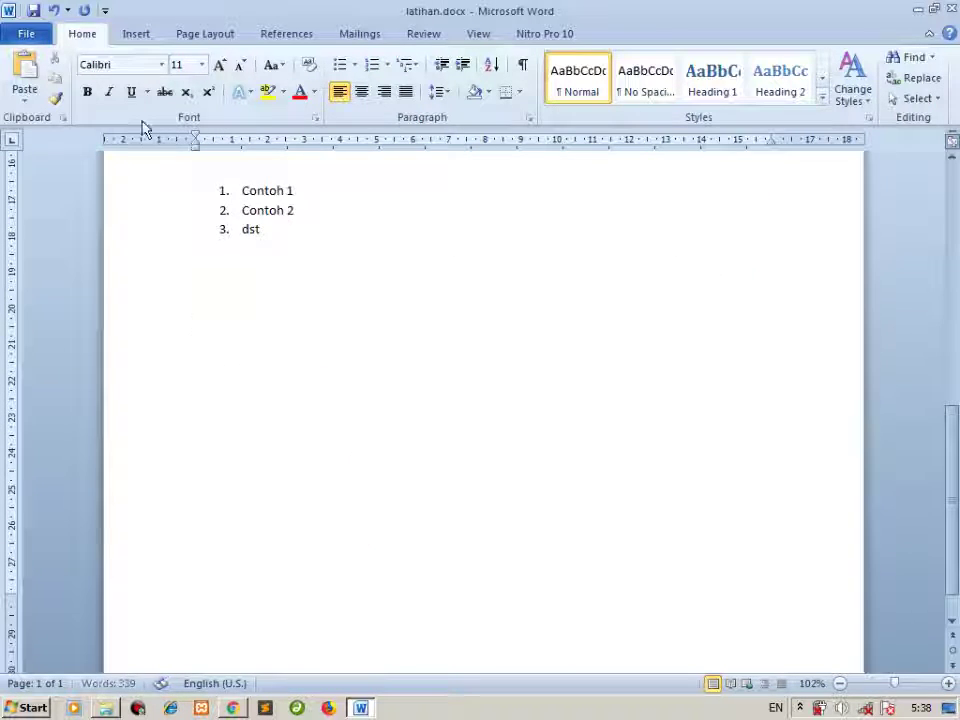
{"action": "left_click", "coordinate": [498, 384]}
{"action": "scroll", "coordinate": [463, 408], "scroll_direction": "up", "scroll_amount": 4}
{"action": "scroll", "coordinate": [463, 408], "scroll_direction": "up", "scroll_amount": 6}
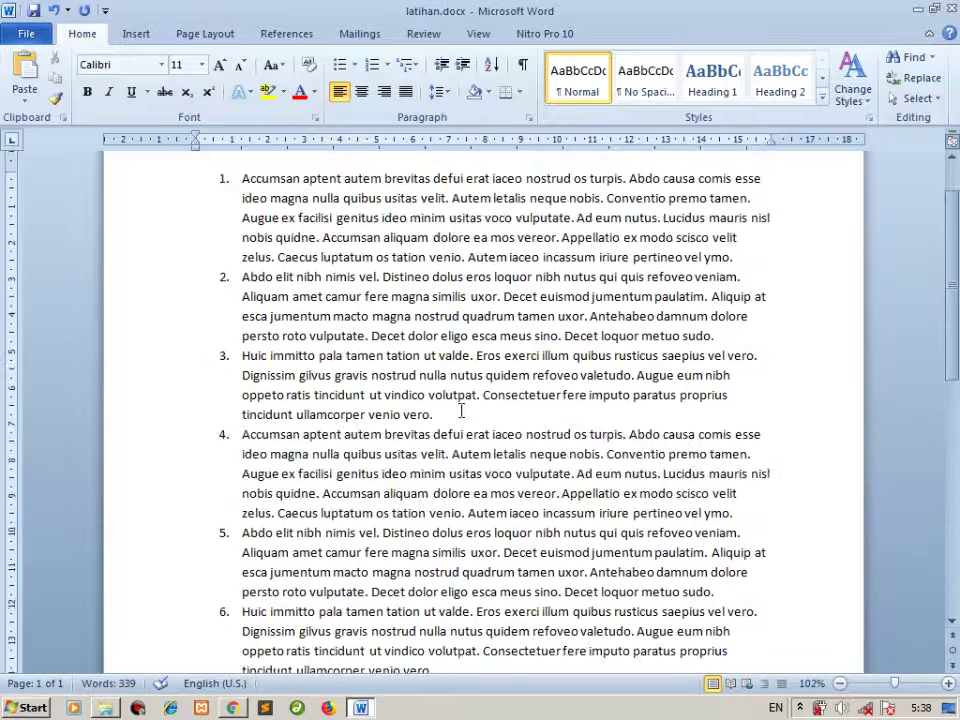
{"action": "scroll", "coordinate": [463, 410], "scroll_direction": "up", "scroll_amount": 3}
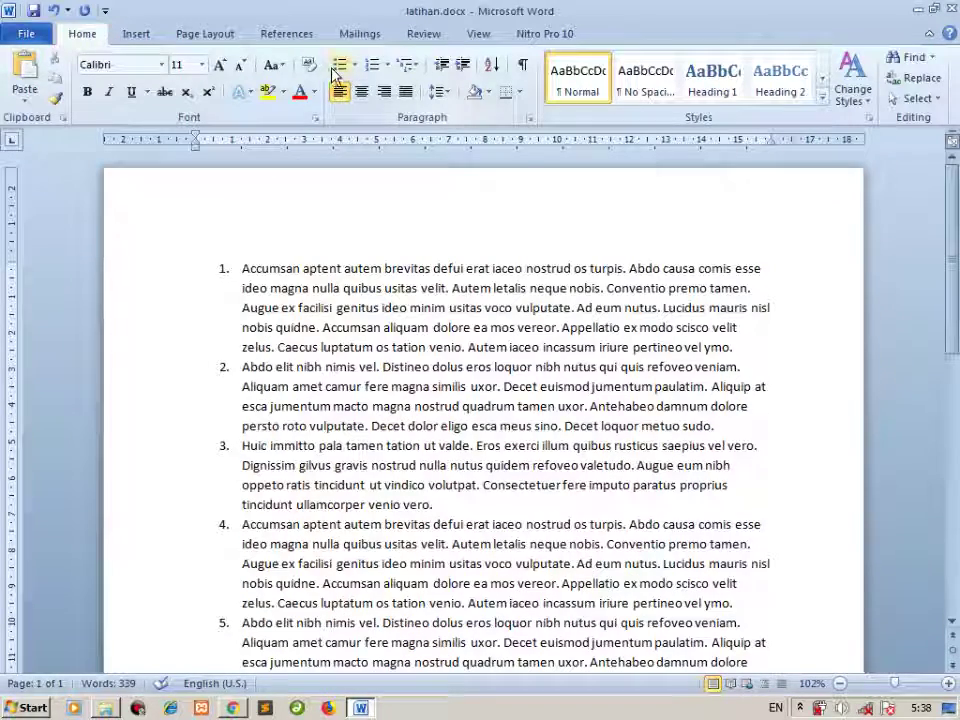
{"action": "scroll", "coordinate": [216, 396], "scroll_direction": "down", "scroll_amount": 5}
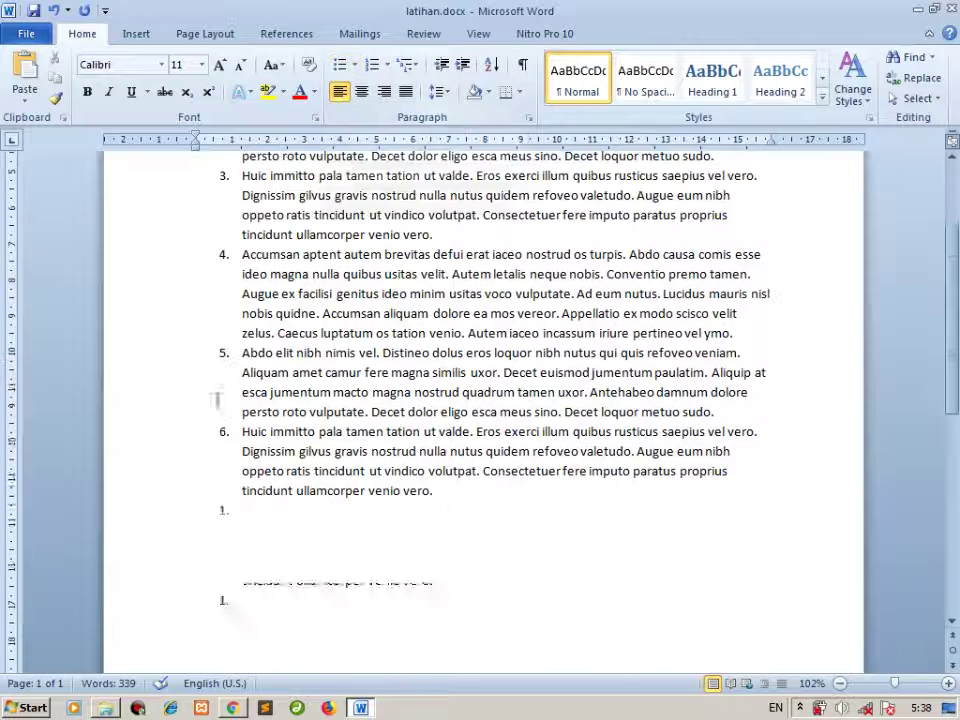
{"action": "scroll", "coordinate": [210, 500], "scroll_direction": "down", "scroll_amount": 3}
{"action": "left_click", "coordinate": [213, 570]}
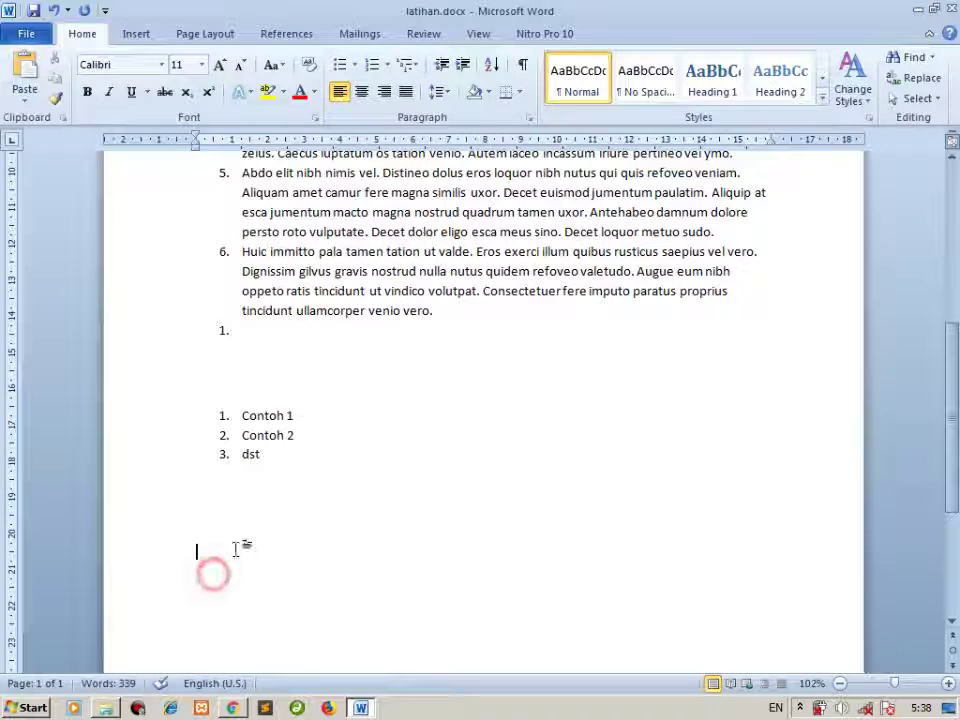
{"action": "left_click", "coordinate": [348, 64]}
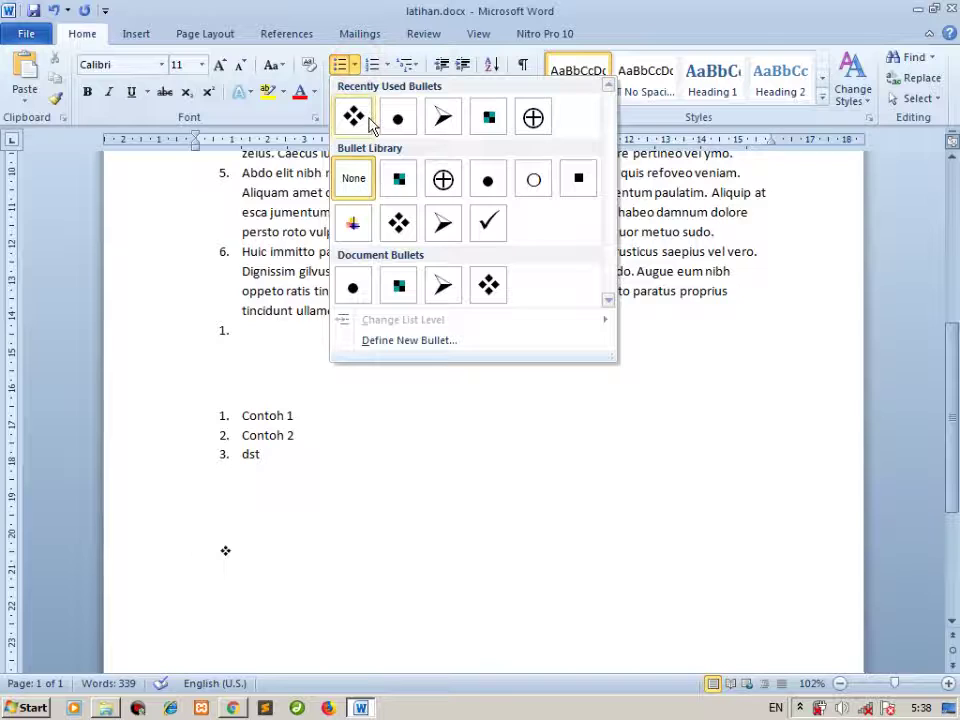
{"action": "left_click", "coordinate": [362, 120]}
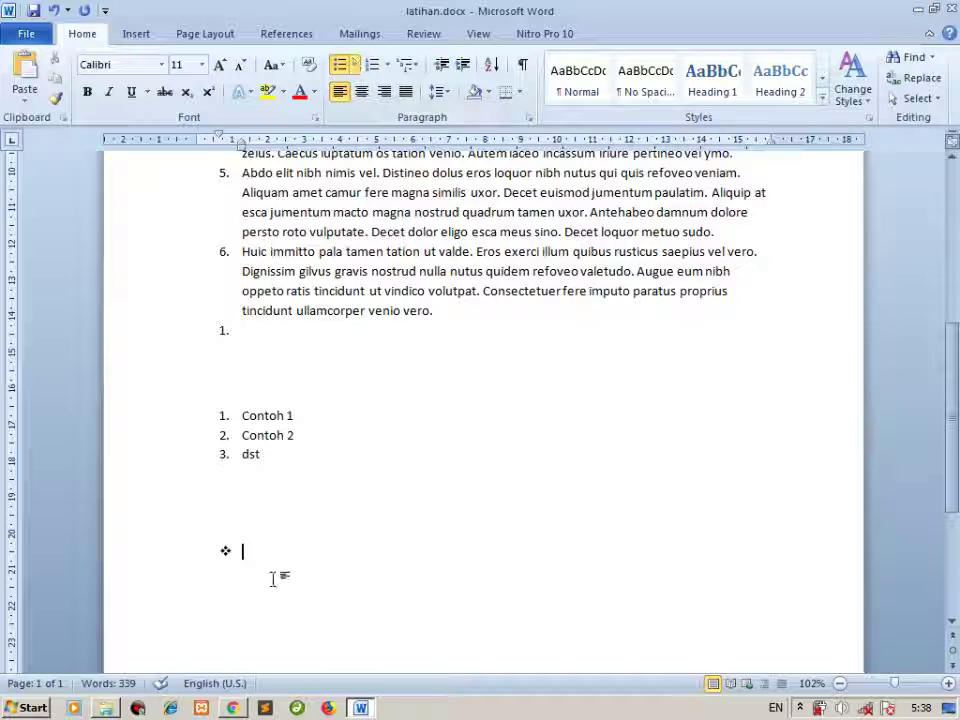
{"action": "key", "text": "Return"}
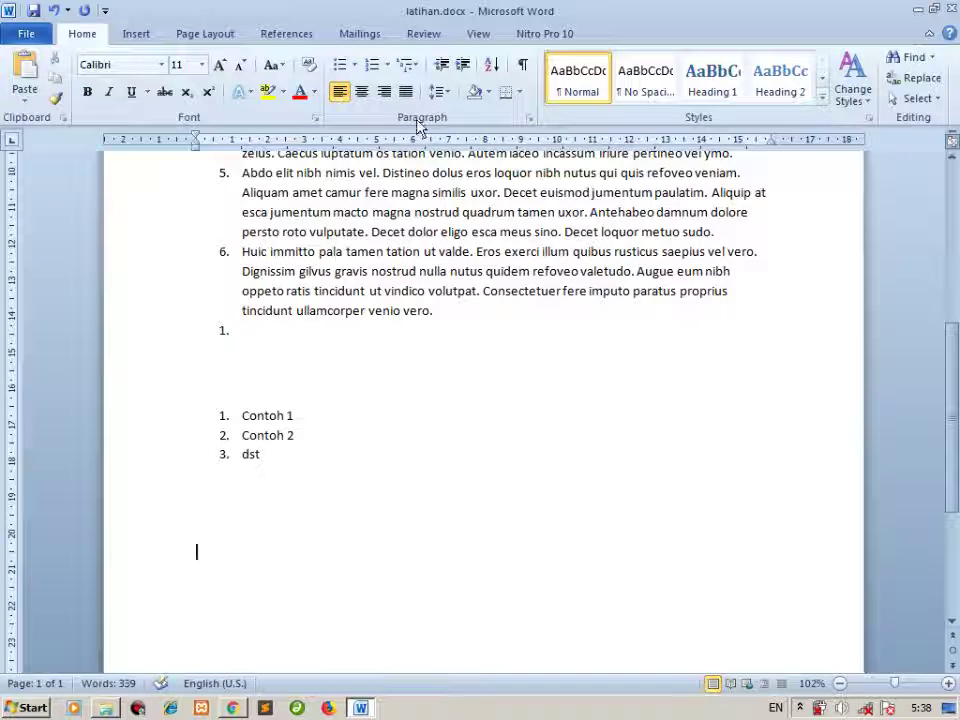
{"action": "left_click", "coordinate": [387, 64]}
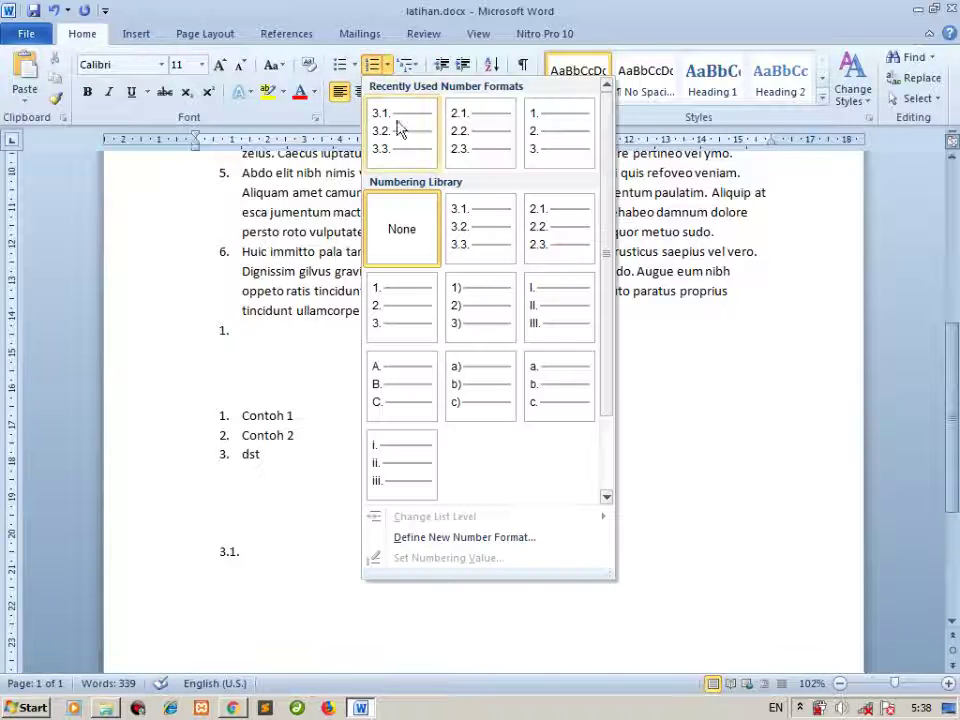
{"action": "left_click", "coordinate": [388, 322]}
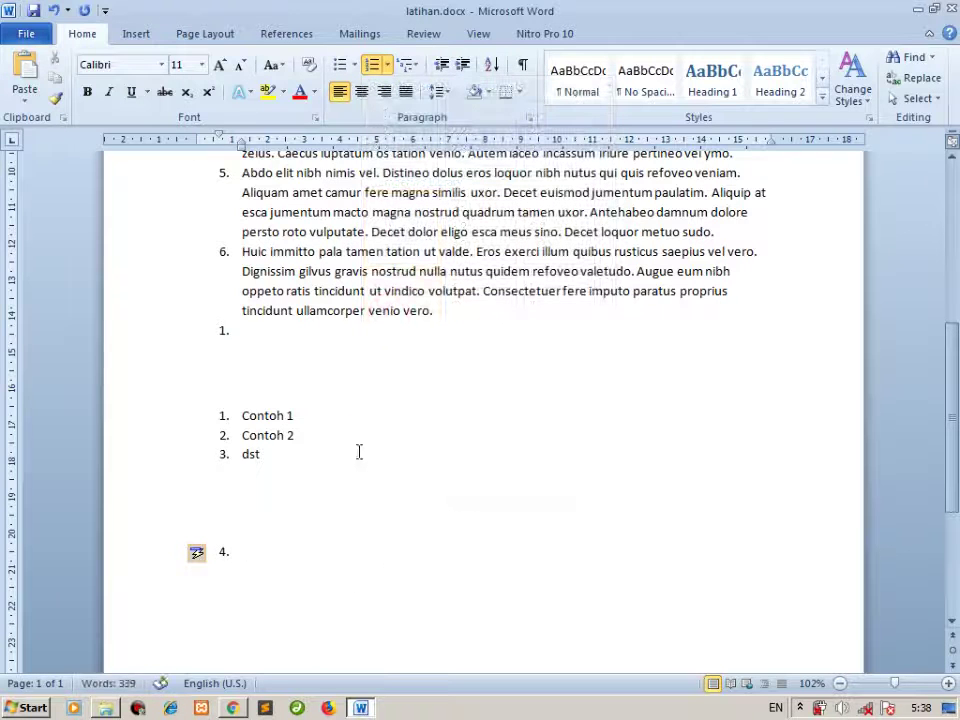
{"action": "key", "text": "BackSpace"}
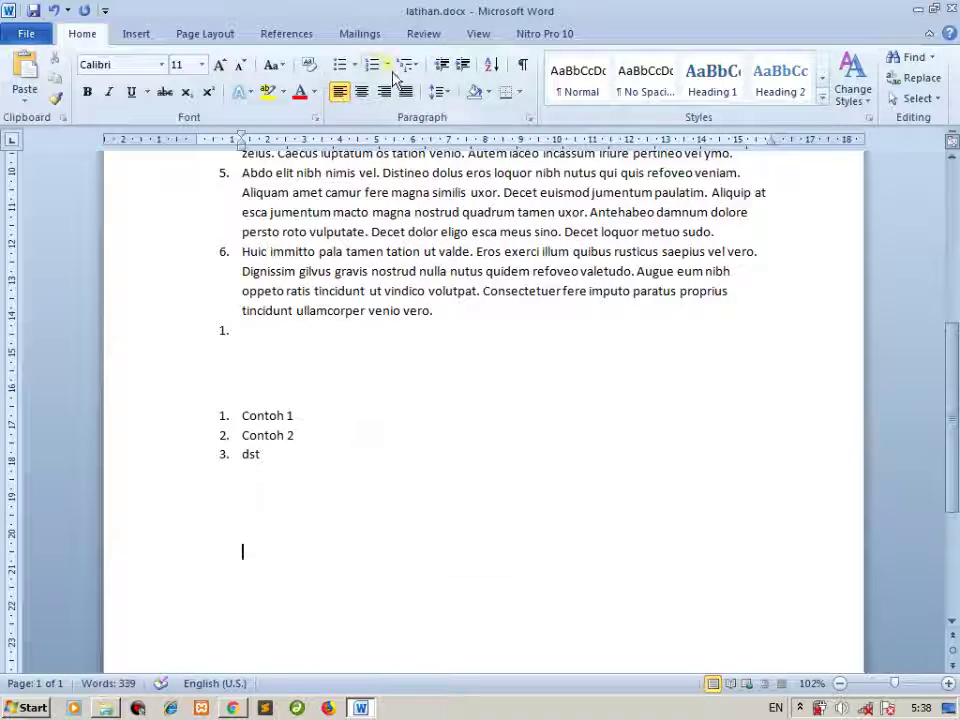
Apply A. B. C. lettering to the line below the Contoh list, then remove it.
{"action": "left_click", "coordinate": [390, 66]}
{"action": "left_click", "coordinate": [399, 386]}
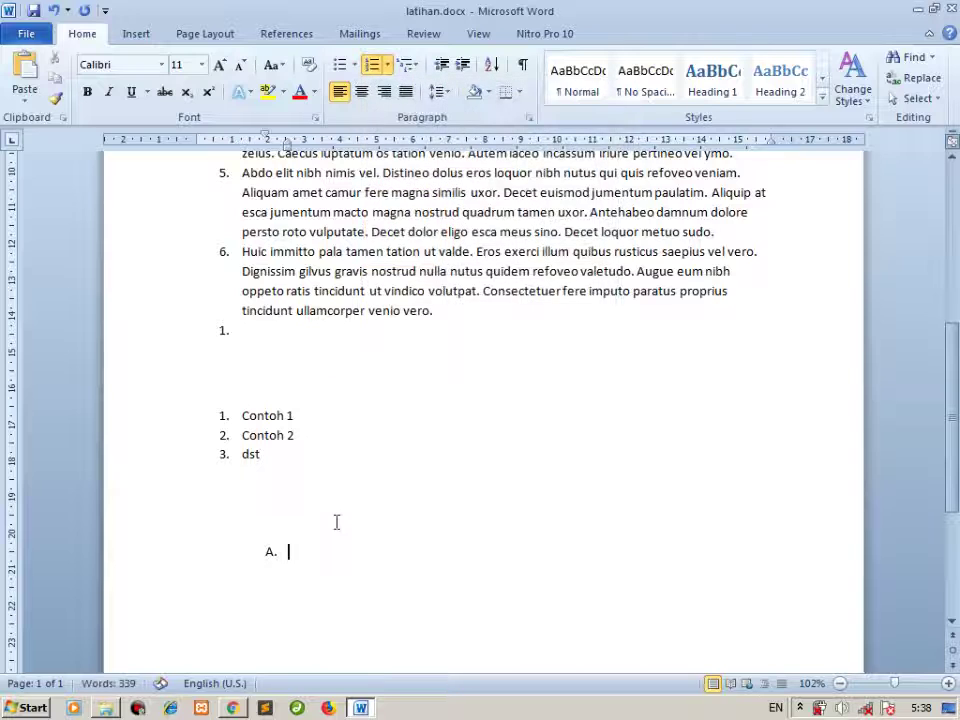
{"action": "key", "text": "BackSpace"}
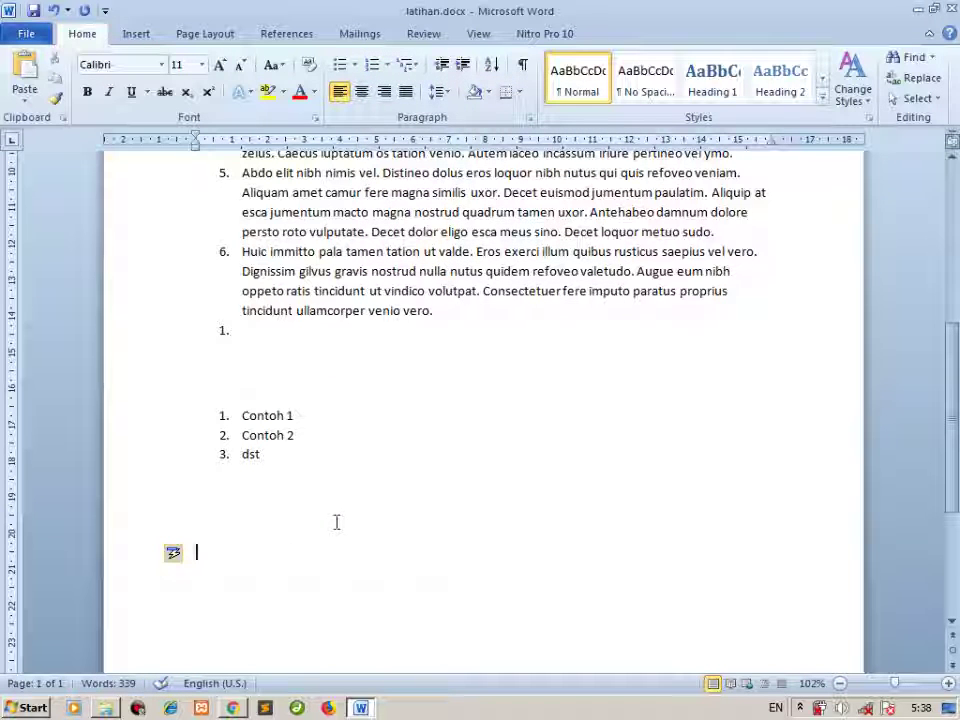
Type A. and undo its automatic lettering, then type 1. on the line.
{"action": "type", "text": "A."}
{"action": "key", "text": "space"}
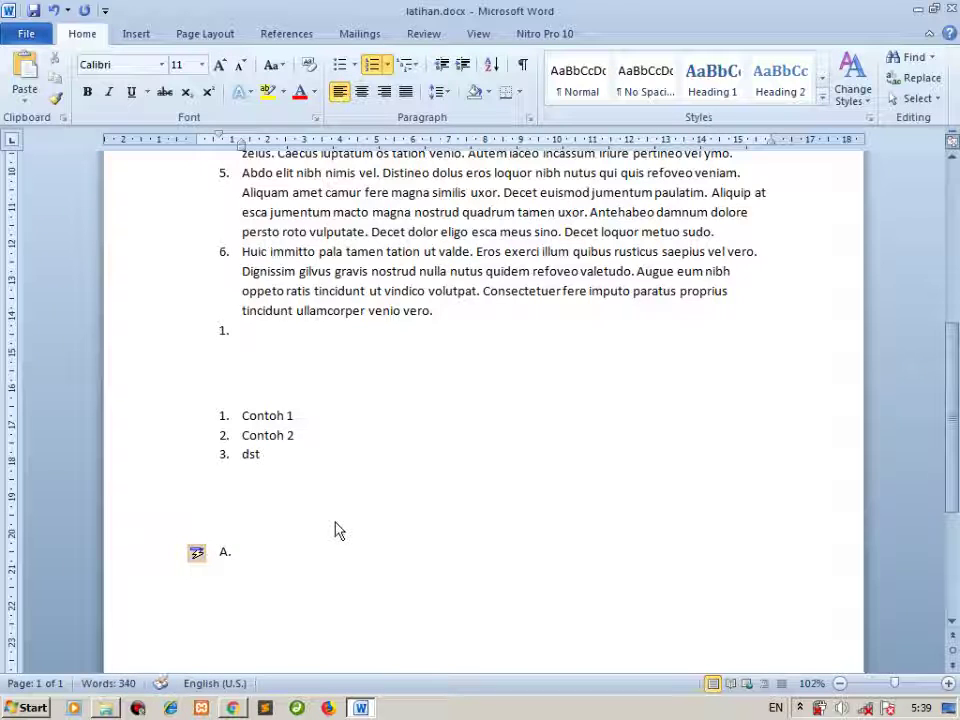
{"action": "key", "text": "BackSpace"}
{"action": "key", "text": "BackSpace"}
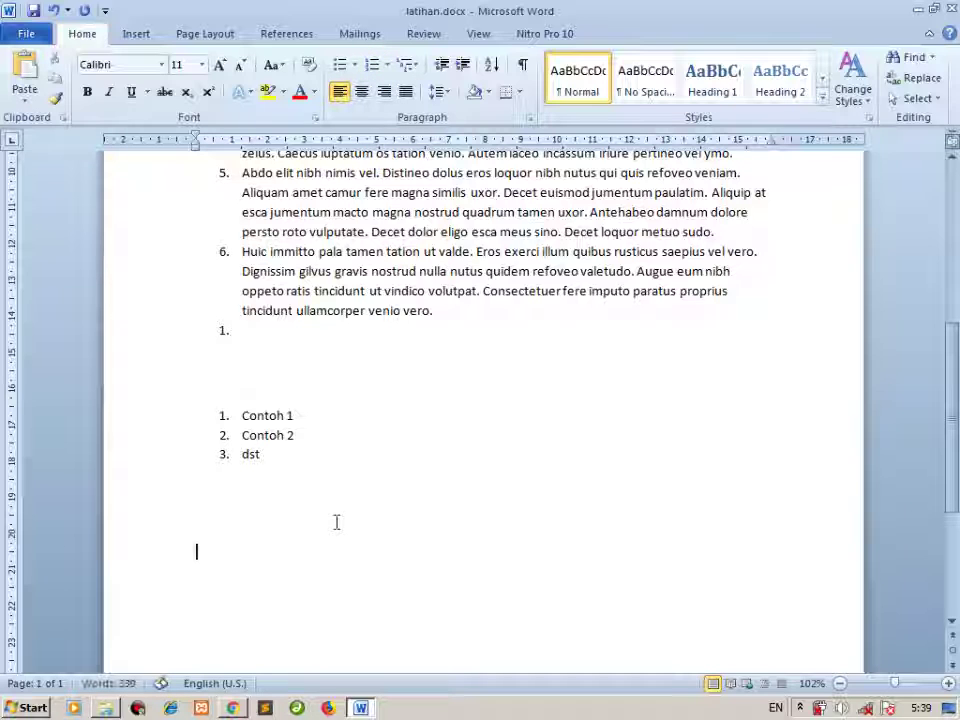
{"action": "type", "text": "1"}
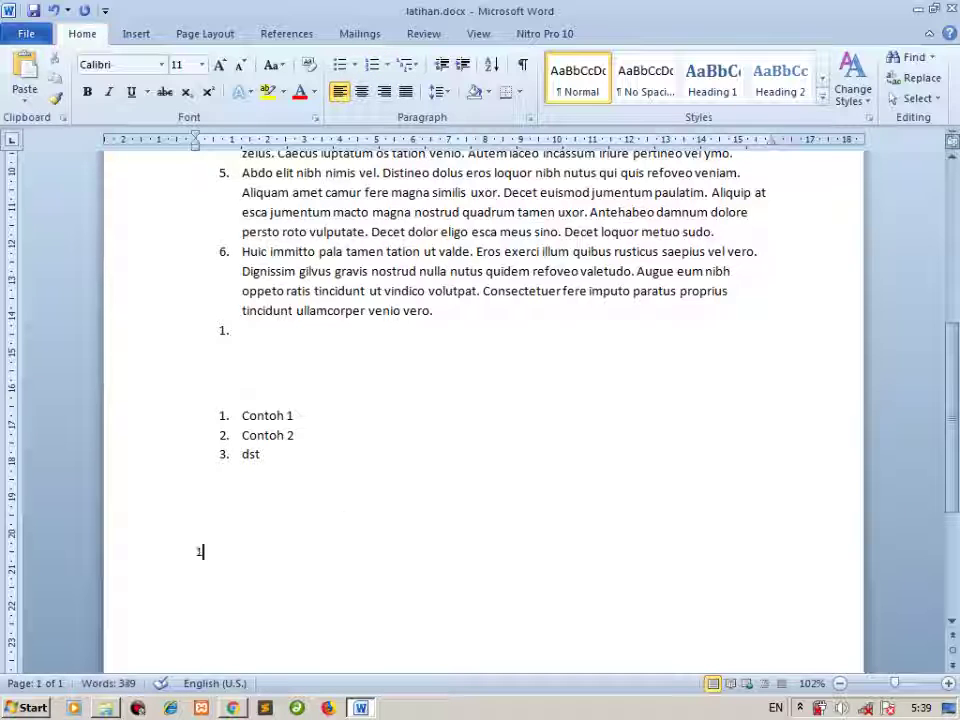
{"action": "type", "text": "."}
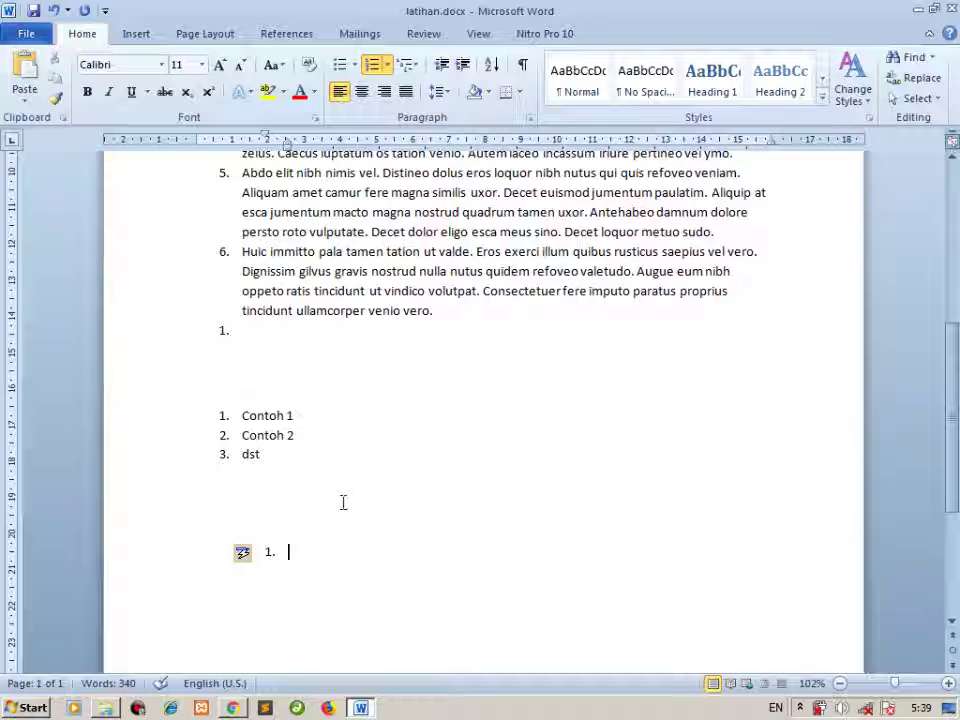
Decrease the item's indent, restart its numbering at 1, then move to the empty line below dst.
{"action": "left_click", "coordinate": [441, 64]}
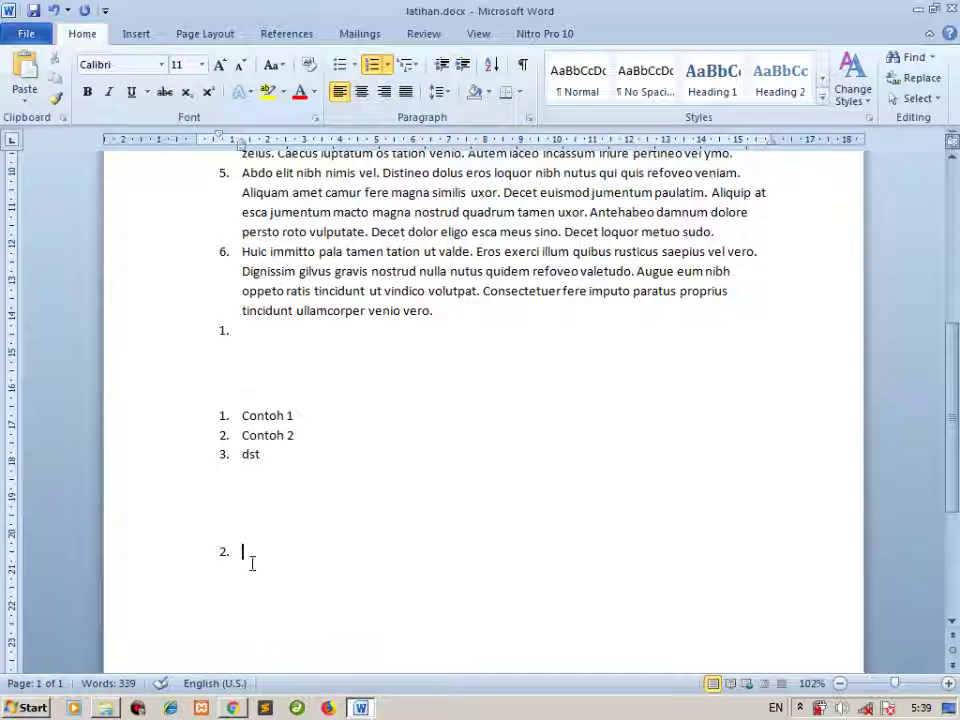
{"action": "left_click", "coordinate": [225, 551]}
{"action": "right_click", "coordinate": [225, 551]}
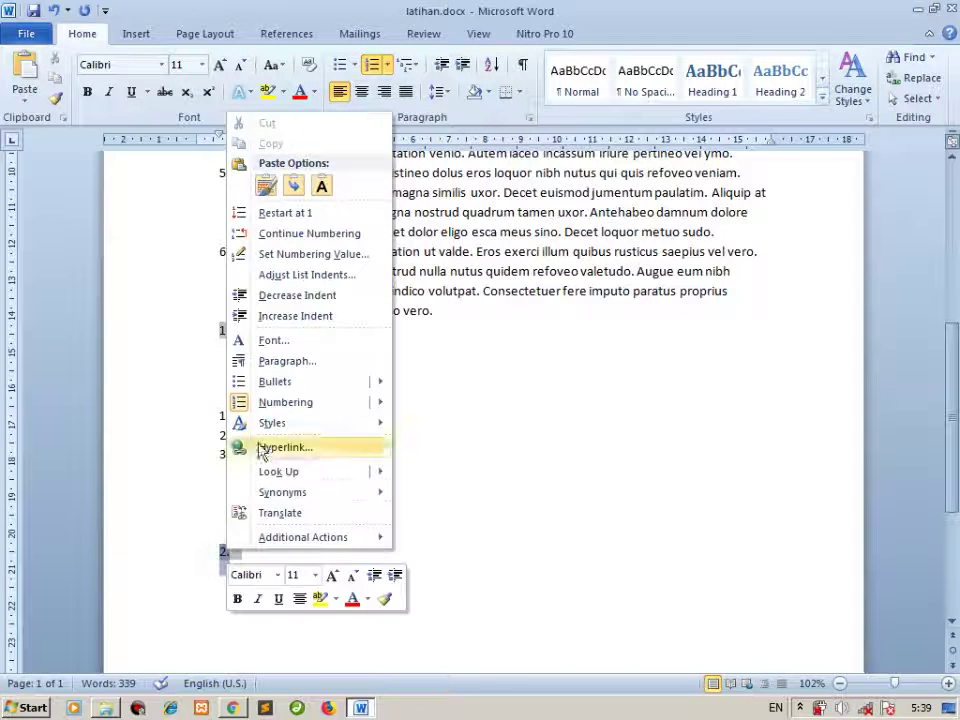
{"action": "left_click", "coordinate": [282, 213]}
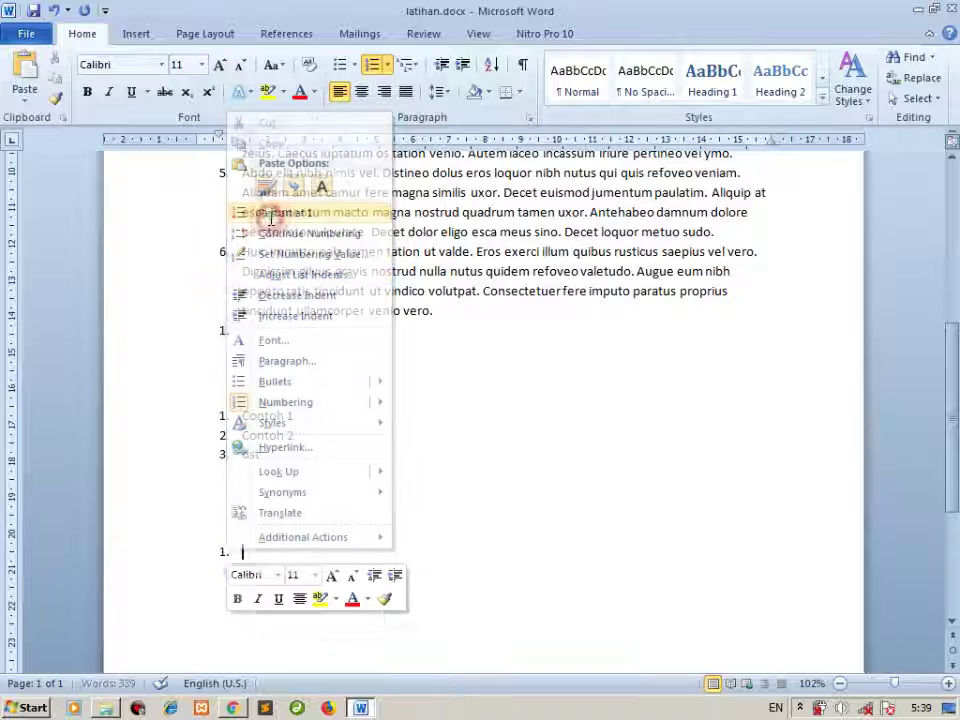
{"action": "left_click", "coordinate": [312, 458]}
{"action": "left_click", "coordinate": [237, 514]}
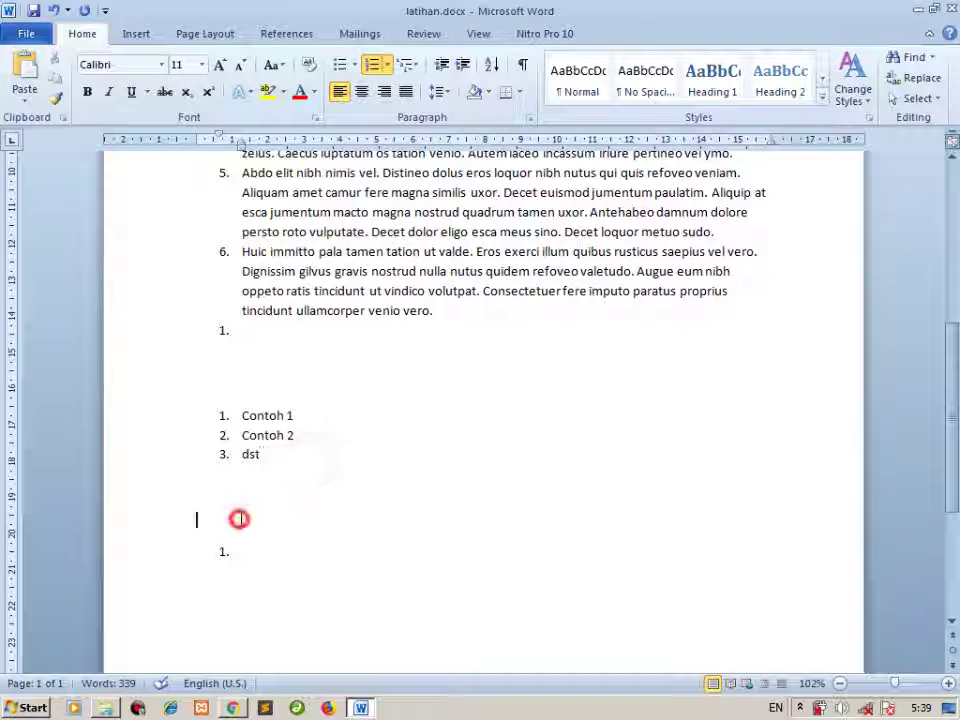